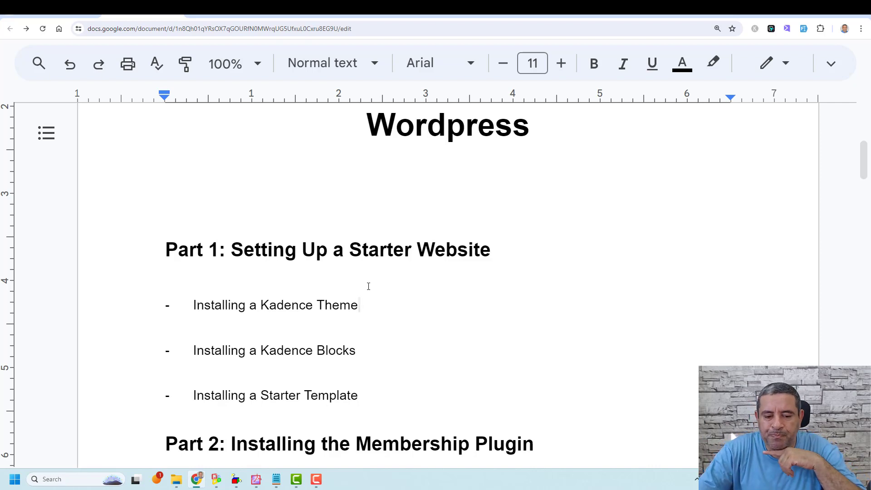
Review the document's outline for Part 2: Installing the Membership Plugin.
scroll(368, 285, "down", 2)
scroll(368, 285, "down", 3)
left_click(369, 286)
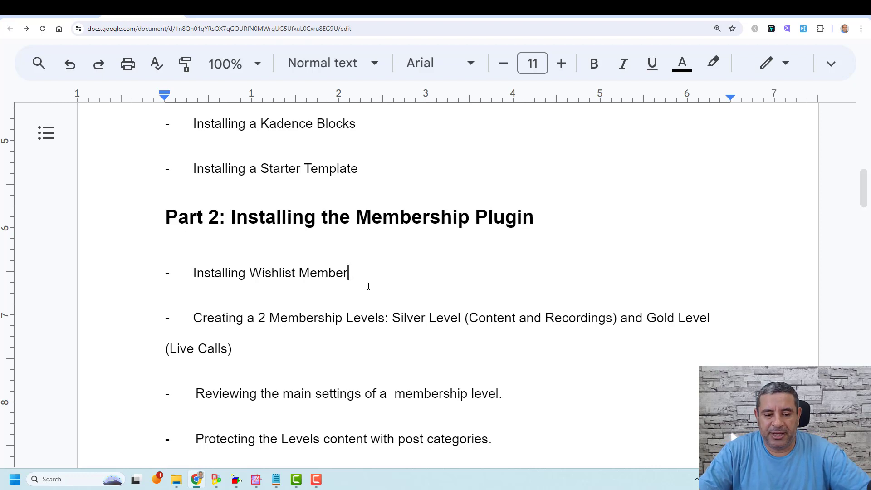
scroll(368, 286, "down", 1)
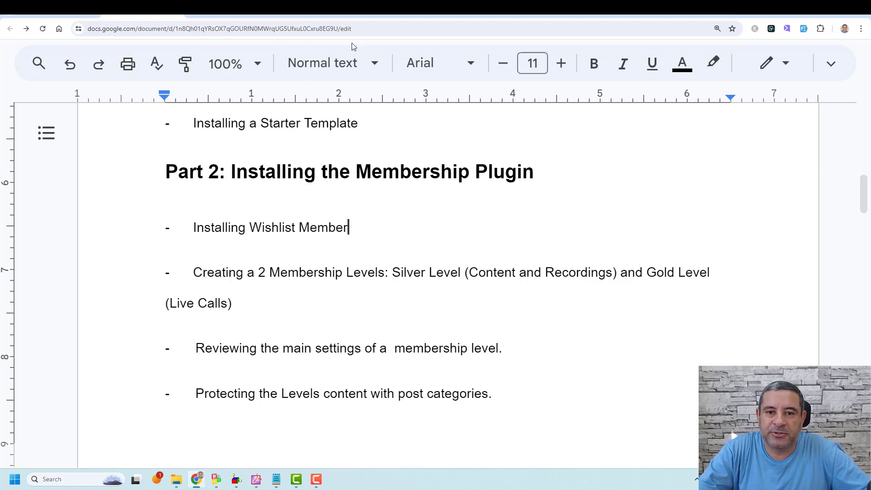
Switch to the WishList Member website and review the payment providers on its Integrations page.
left_click(394, 15)
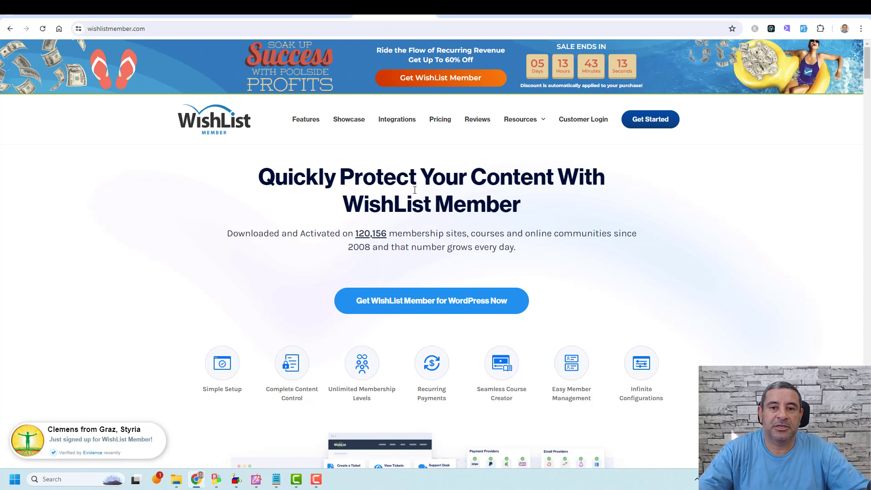
left_click(396, 122)
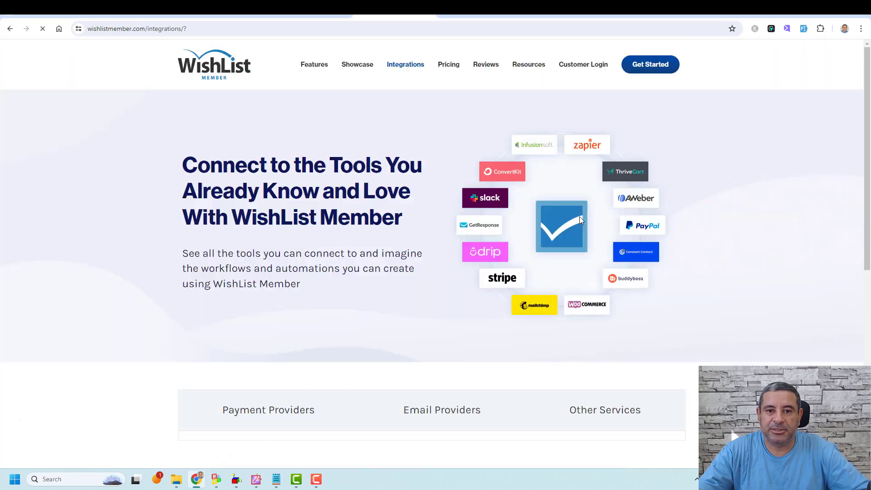
scroll(730, 195, "down", 5)
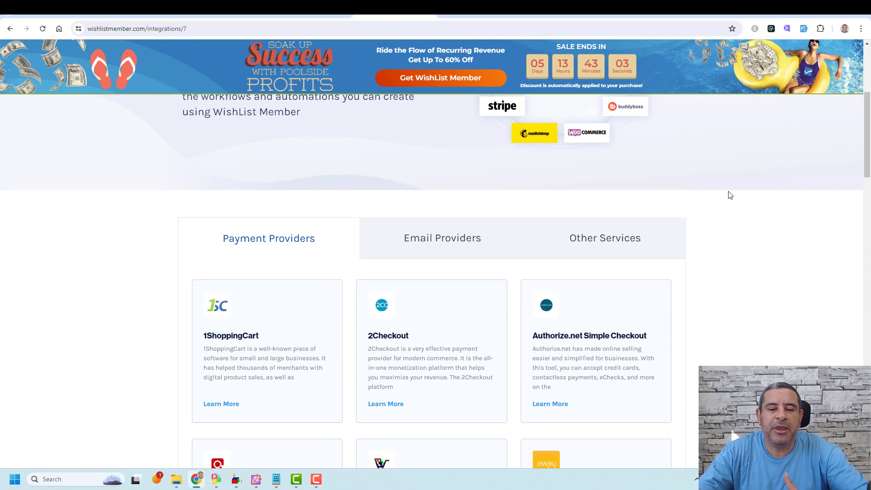
scroll(729, 195, "down", 3)
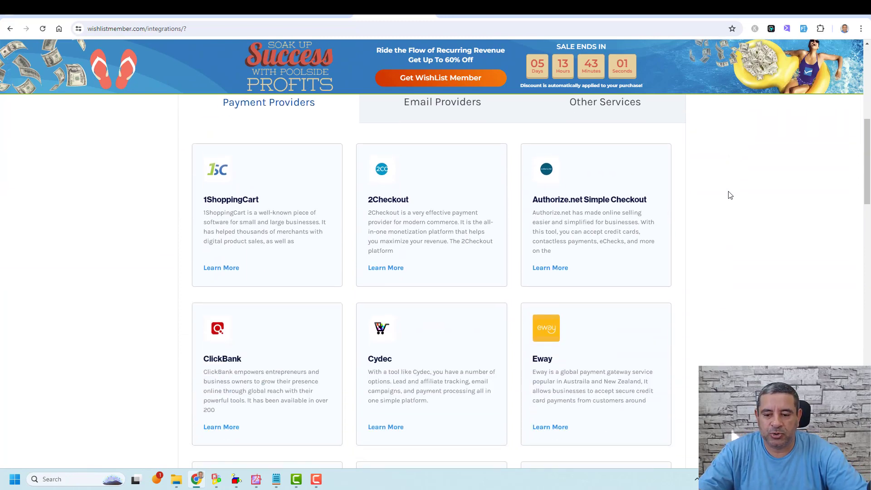
scroll(729, 195, "down", 9)
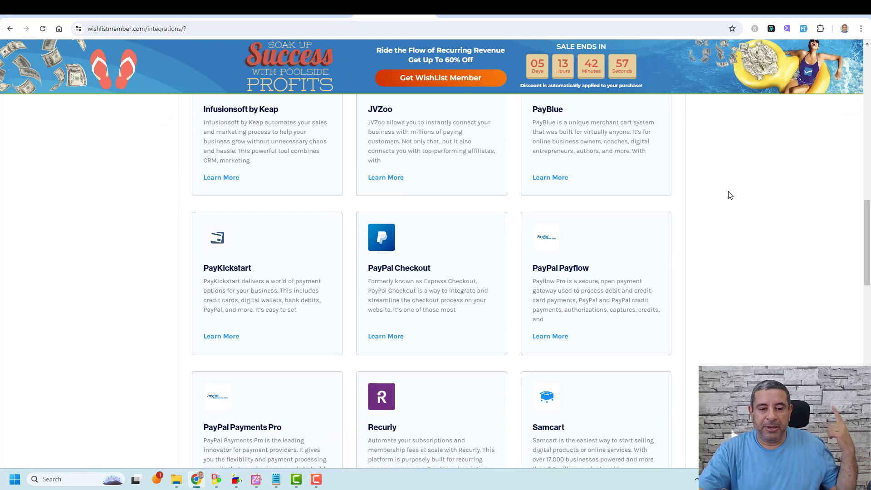
scroll(729, 195, "down", 7)
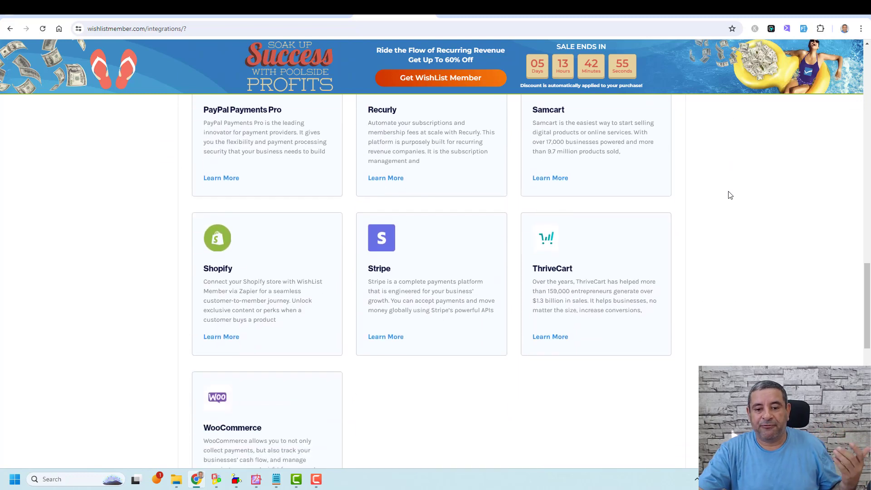
scroll(729, 195, "up", 14)
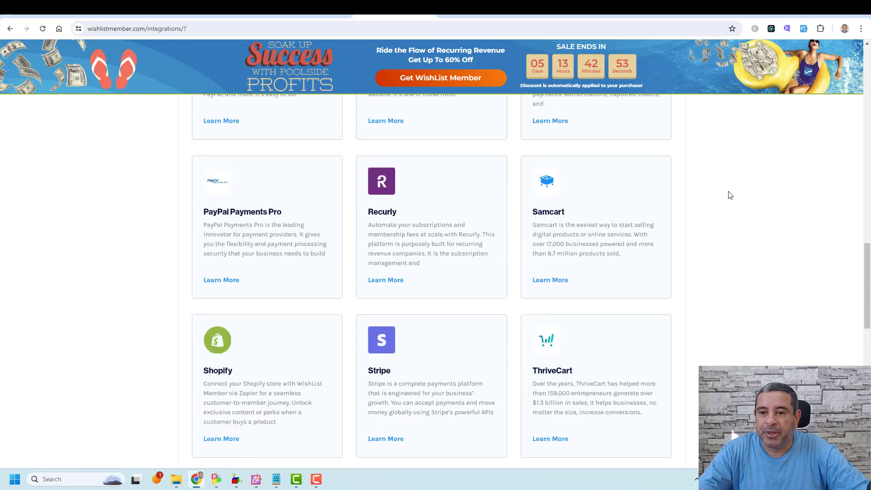
scroll(729, 195, "up", 6)
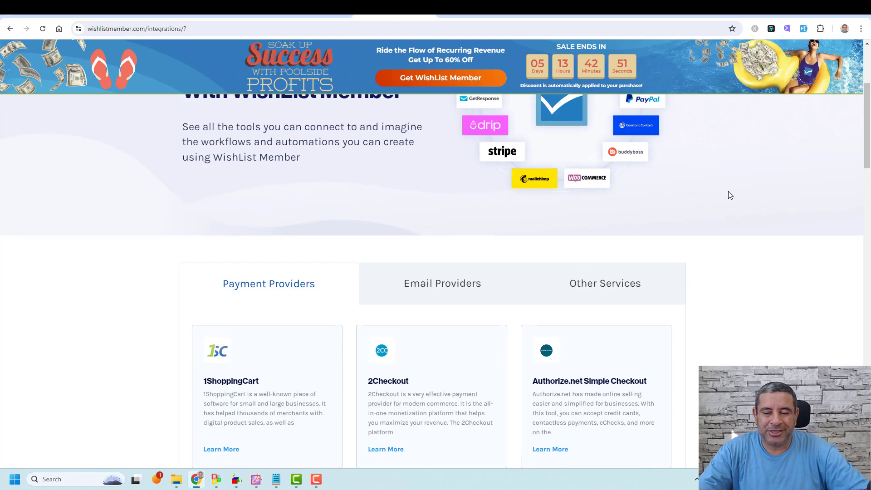
Show the Email Providers category of the WishList Member integrations and look through its services.
left_click(482, 289)
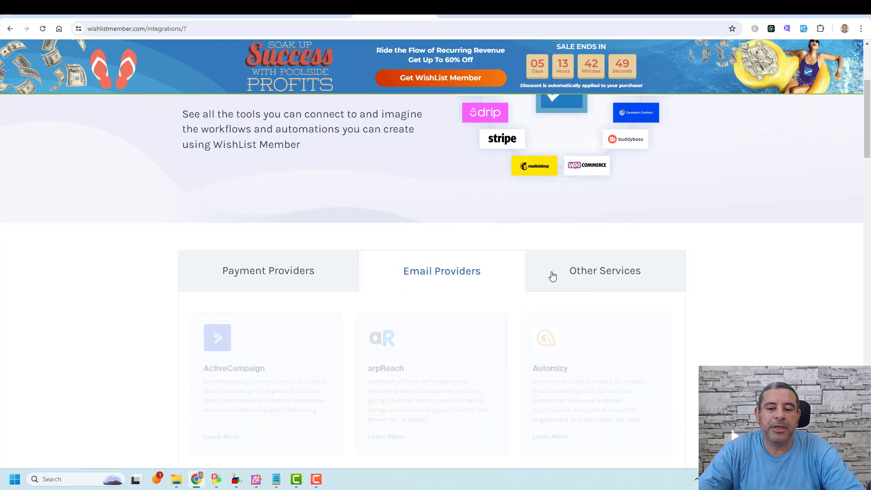
scroll(766, 230, "down", 3)
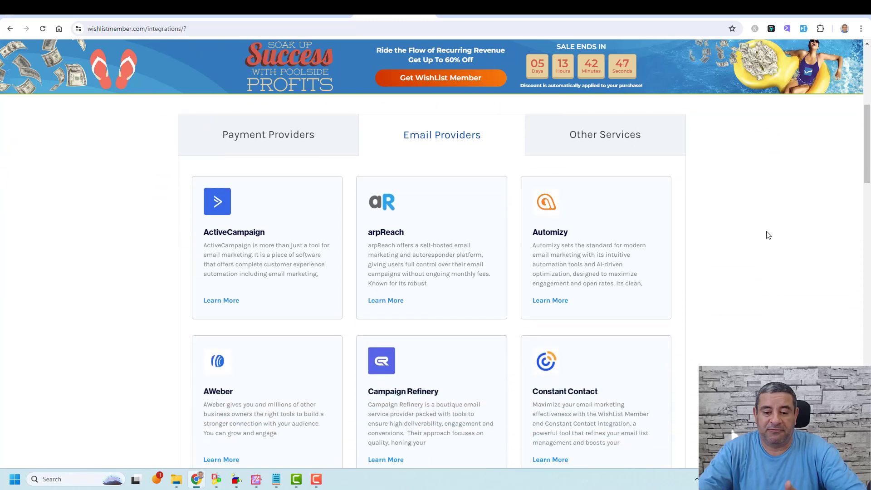
scroll(767, 234, "down", 4)
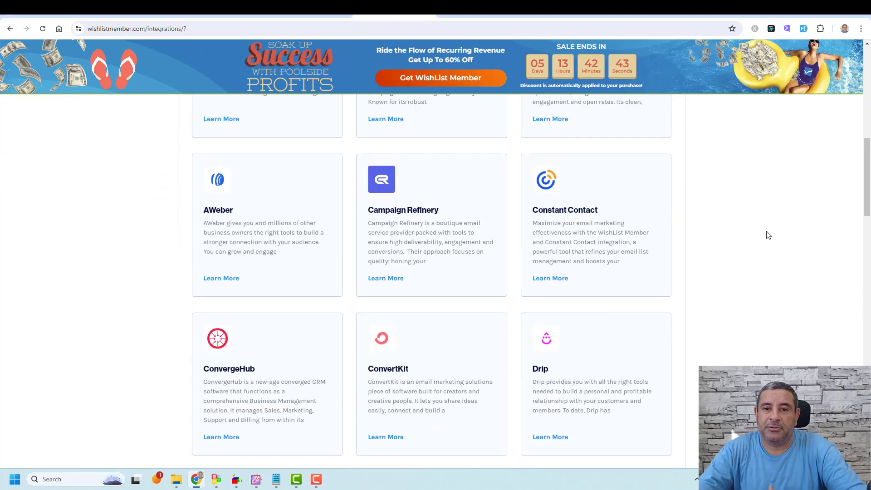
scroll(767, 235, "up", 5)
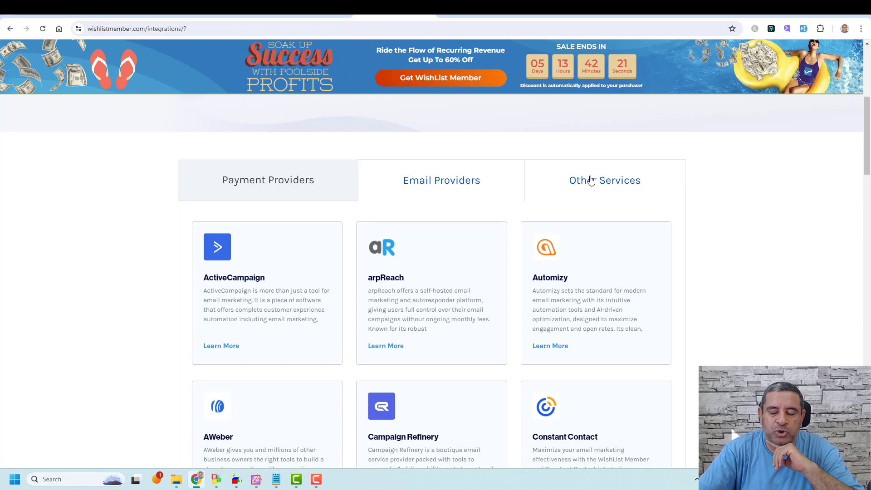
Show the Other Services category of the WishList Member integrations and look through the available tools.
left_click(591, 180)
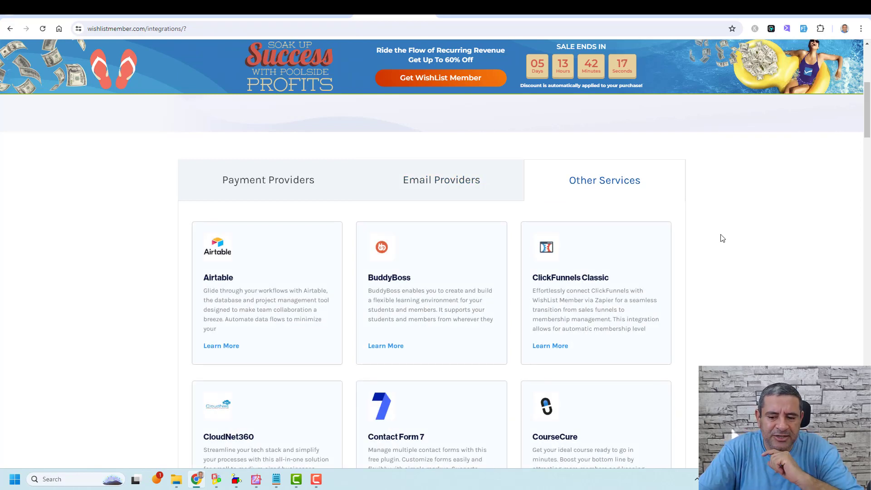
scroll(722, 238, "down", 2)
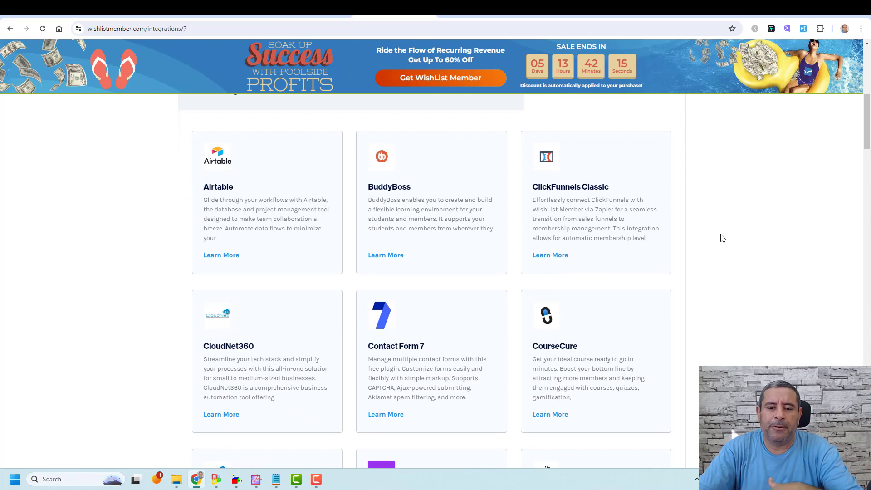
scroll(722, 238, "down", 2)
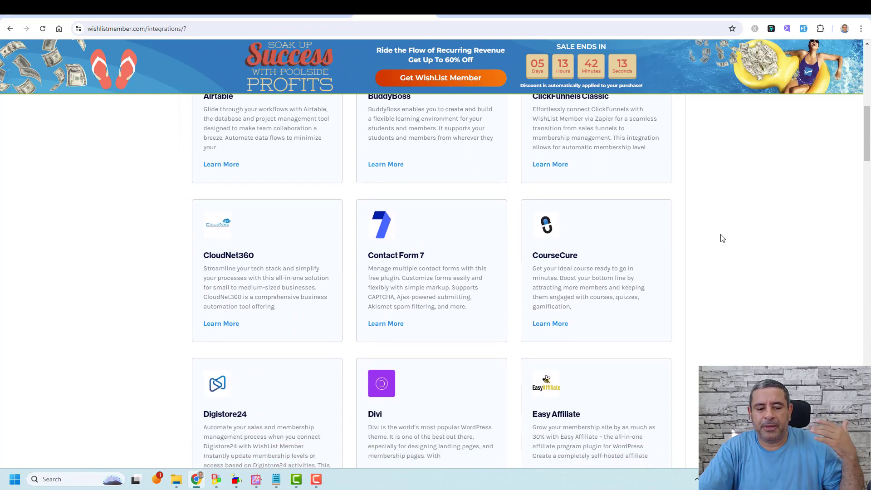
scroll(722, 238, "down", 3)
scroll(722, 238, "down", 3)
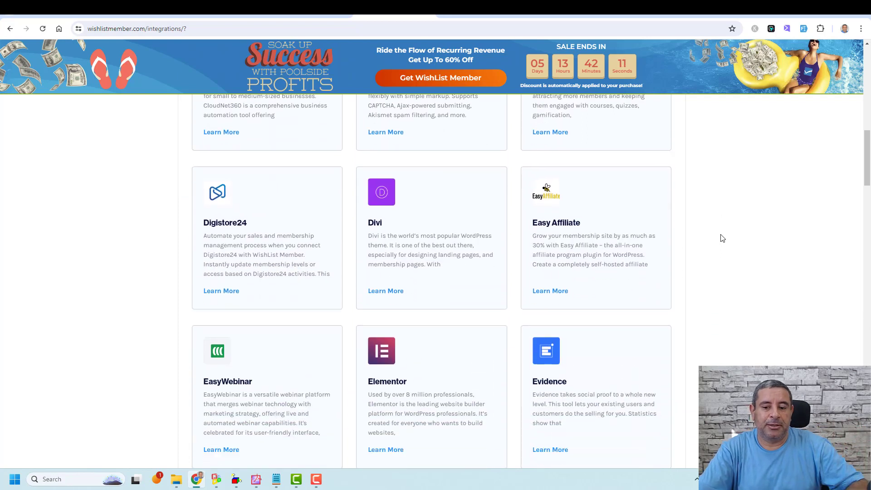
scroll(721, 238, "down", 4)
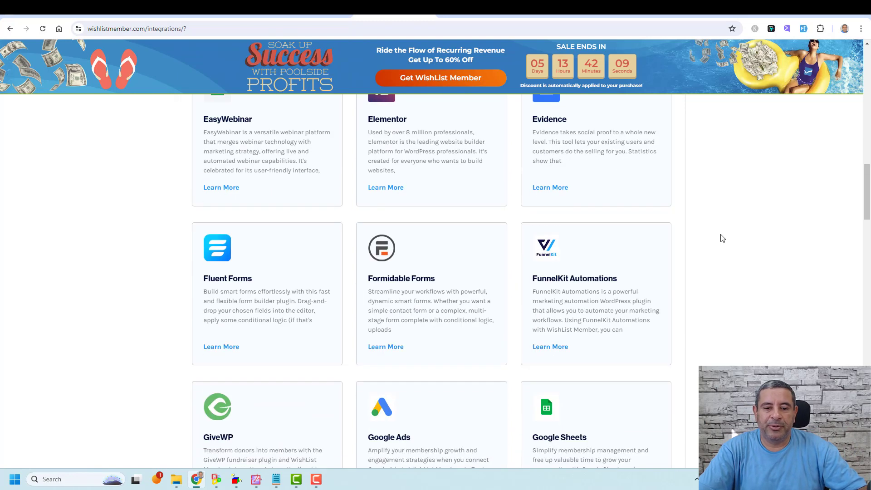
scroll(722, 238, "down", 3)
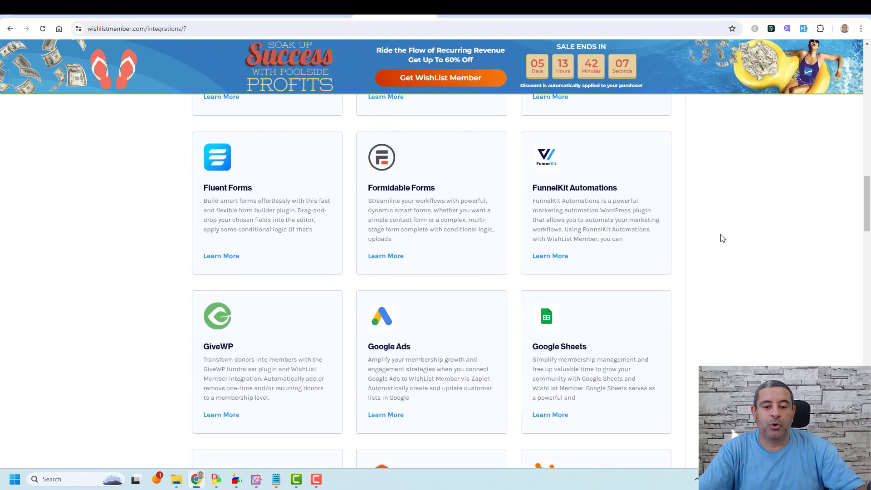
scroll(722, 238, "down", 2)
scroll(722, 238, "down", 2)
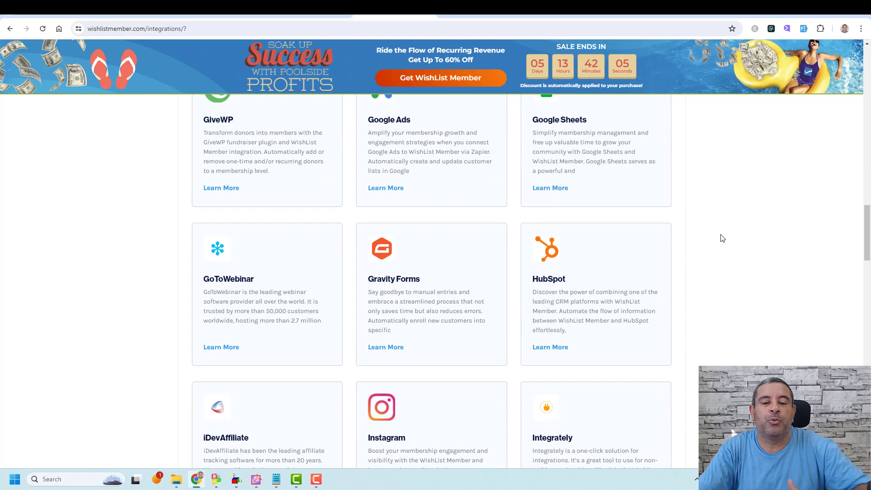
scroll(722, 238, "up", 10)
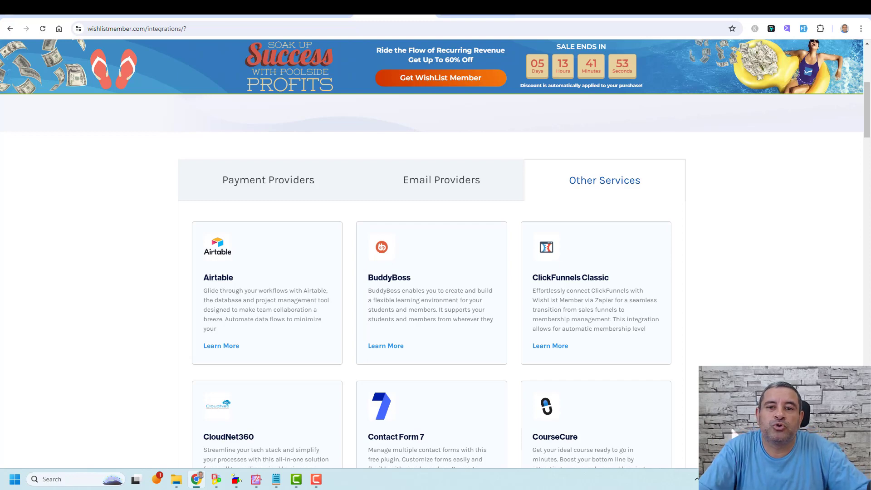
Switch to the SureMembers website and examine its section on combining SureMembers with SureTriggers, highlighting the word SureTriggers.
left_click(462, 19)
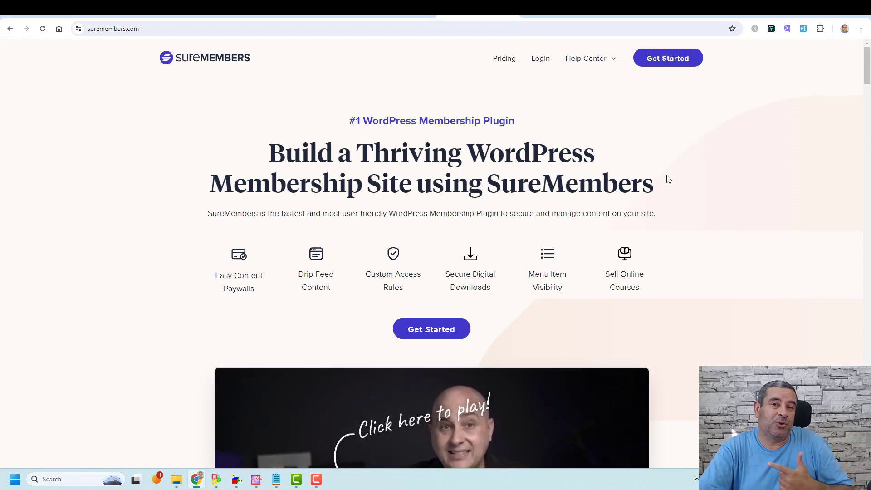
scroll(668, 179, "down", 5)
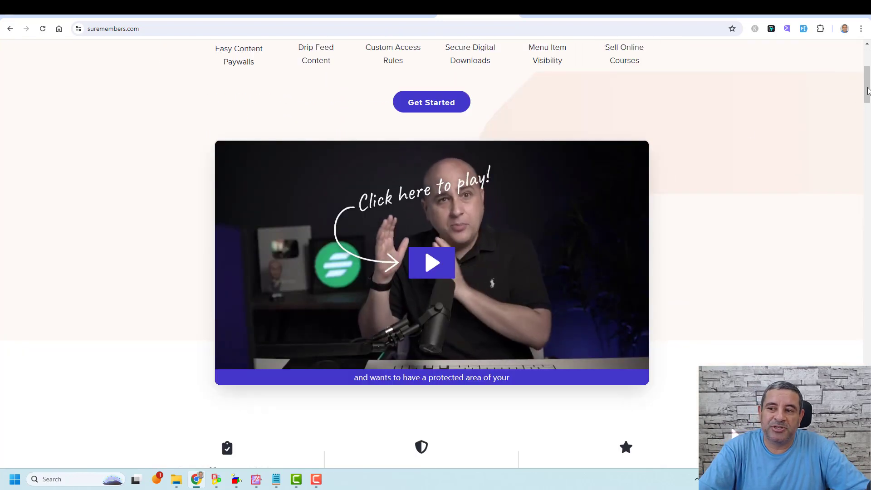
left_click_drag(867, 91, 854, 294)
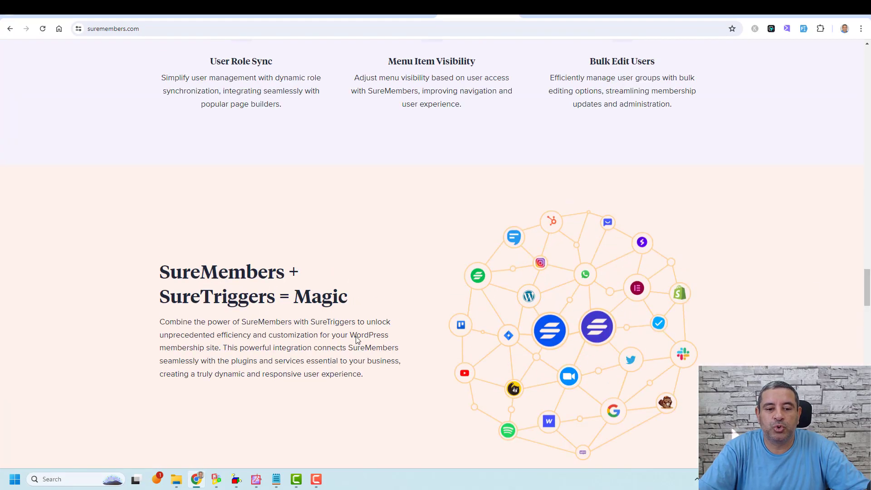
double_click(254, 298)
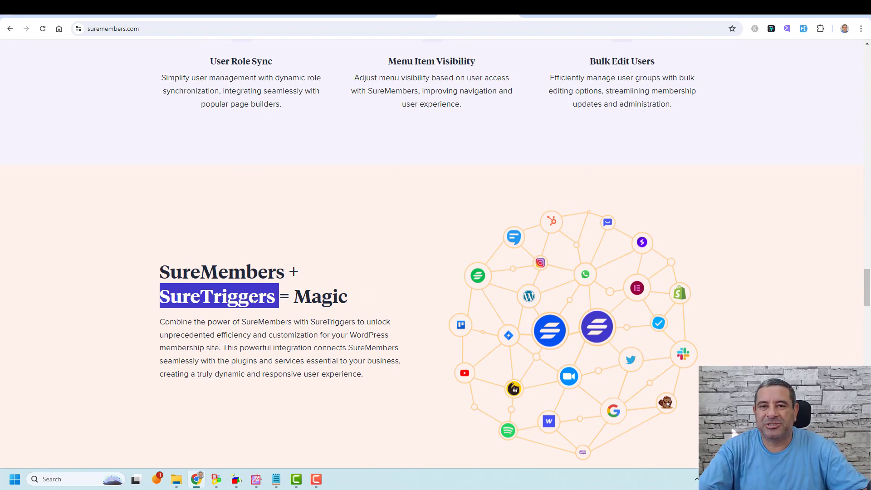
Return to the WishList Member Integrations page and view the connected tools overview in its header section.
key("ctrl+shift+Tab")
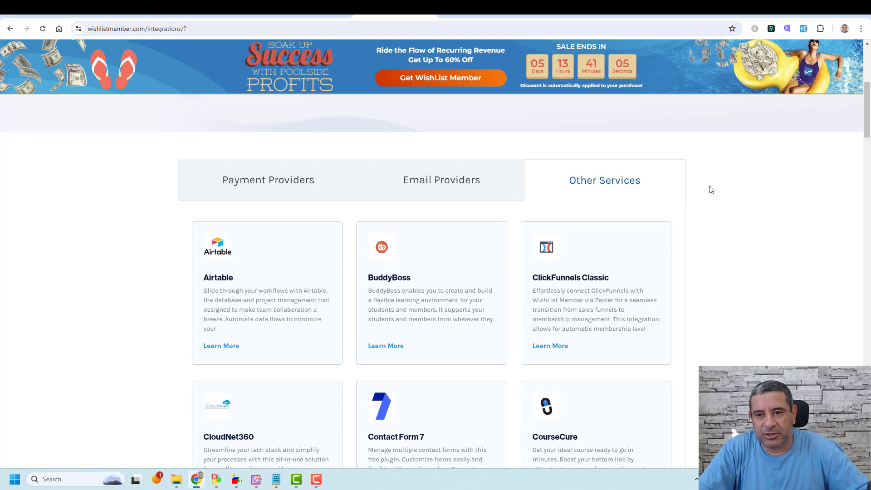
scroll(710, 189, "up", 5)
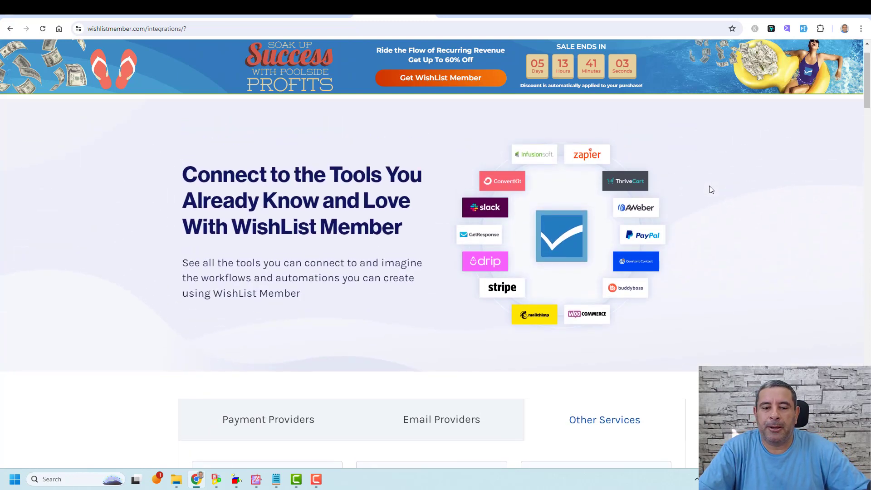
scroll(710, 190, "up", 1)
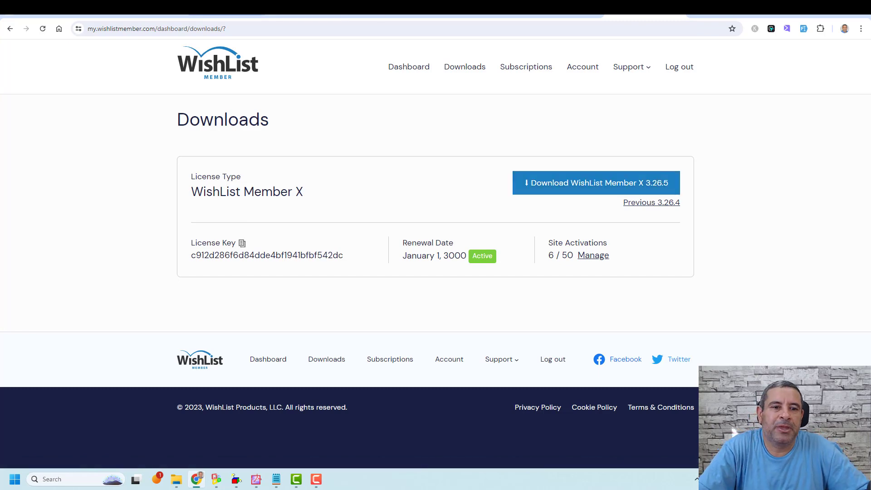
Switch to the WordPress admin, open the WishList Member plugin and start its setup wizard, advancing to the License stage.
left_click(217, 16)
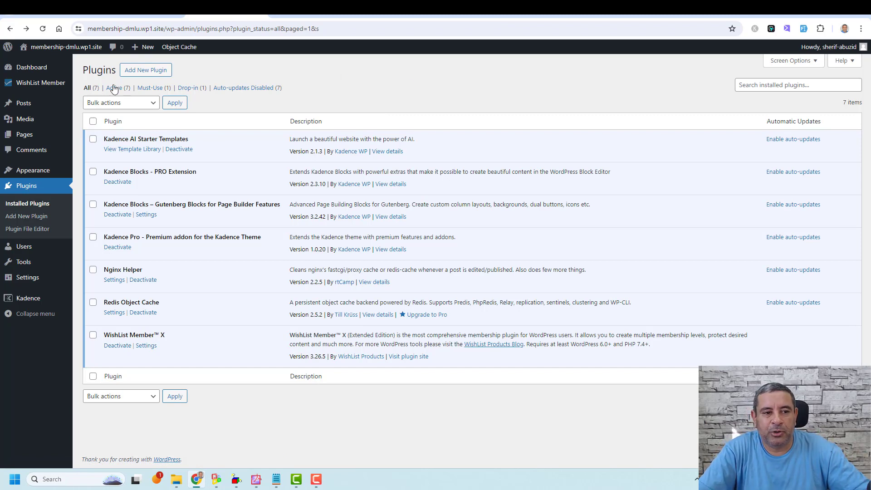
mouse_move(57, 85)
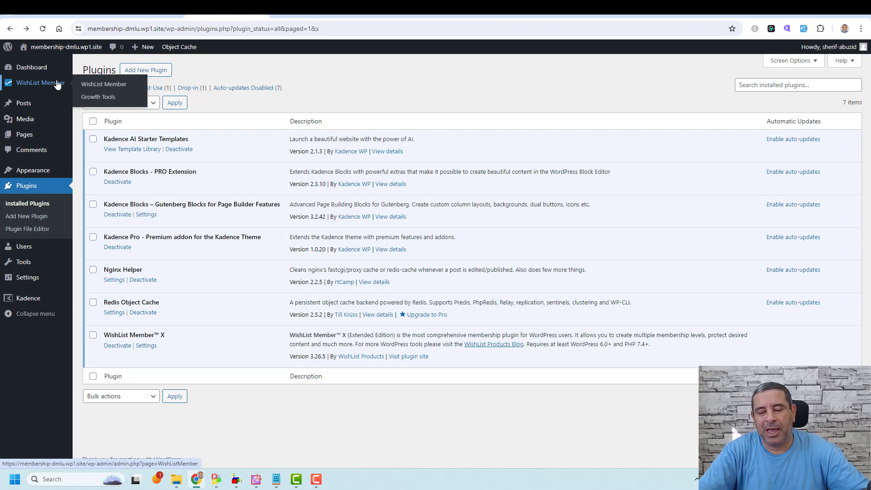
left_click(97, 86)
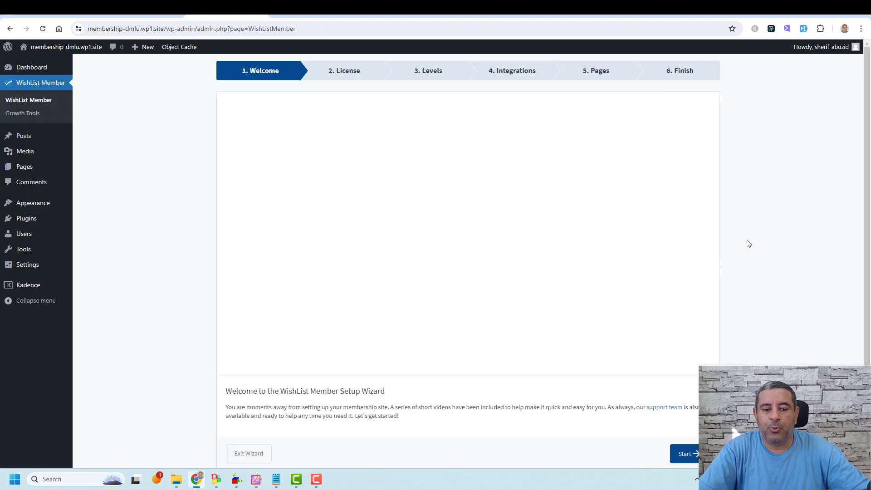
scroll(748, 243, "down", 1)
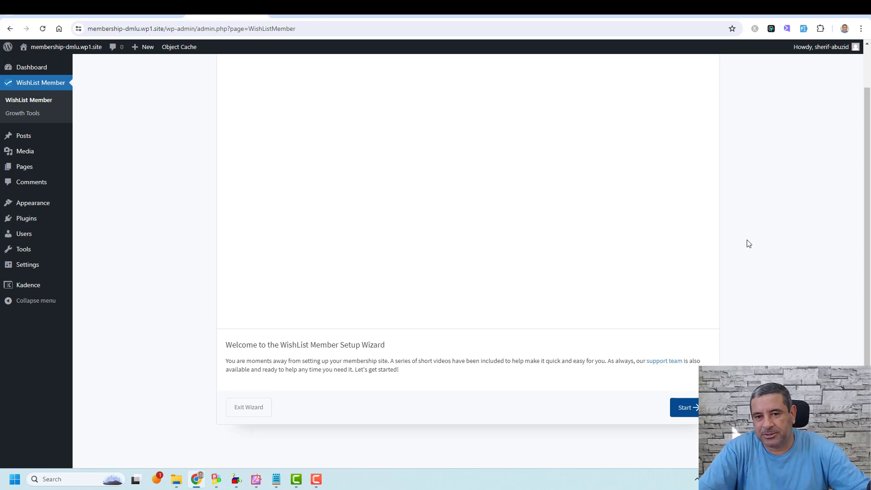
left_click(685, 407)
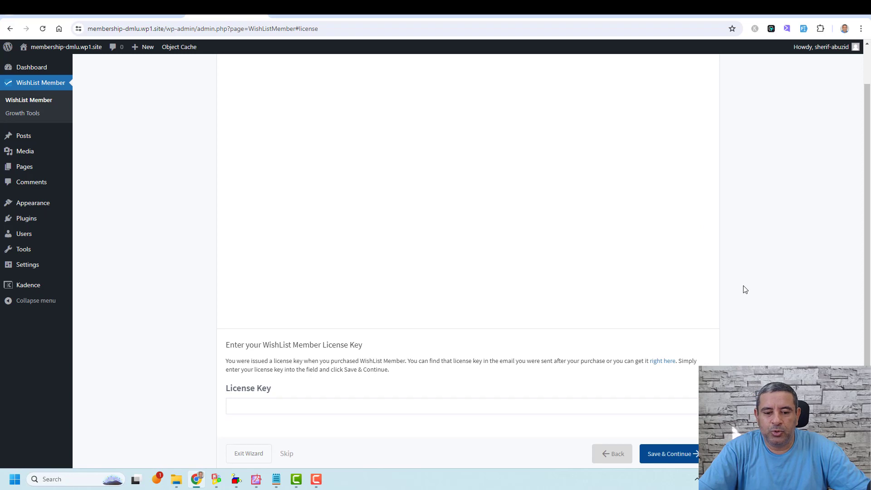
scroll(745, 290, "down", 1)
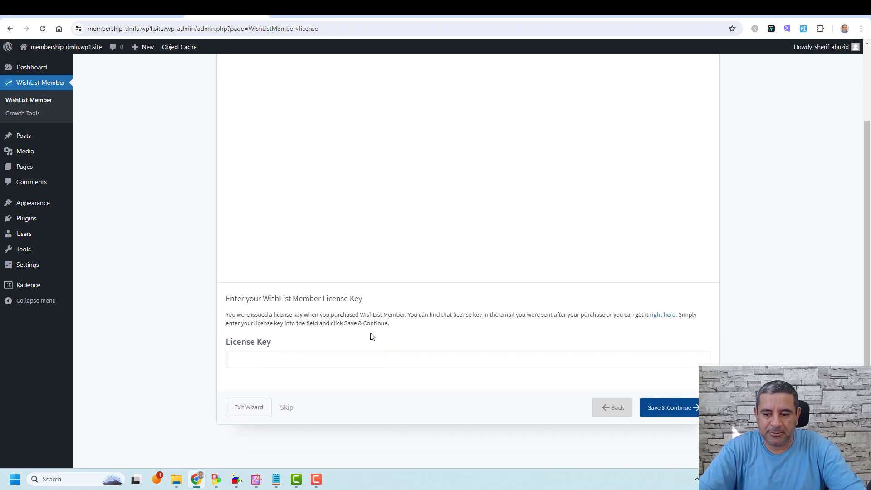
Enter the WishList Member license key and save it to continue the setup wizard.
key("ctrl+v")
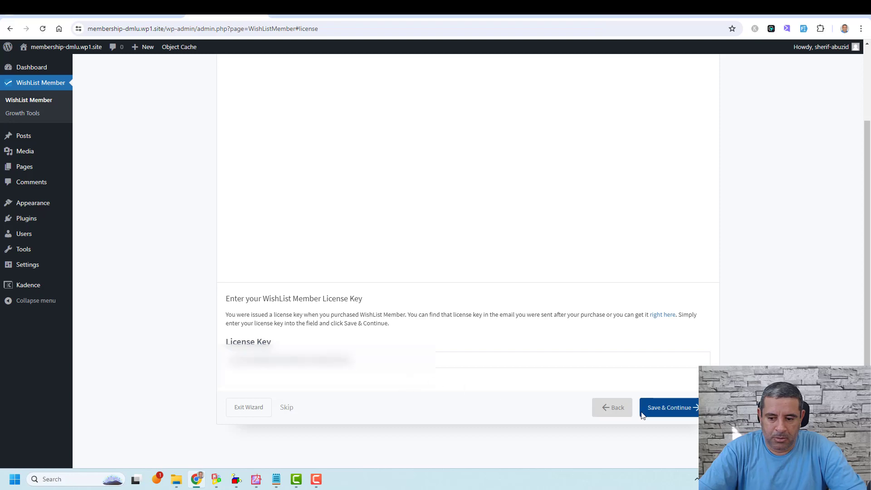
left_click(663, 408)
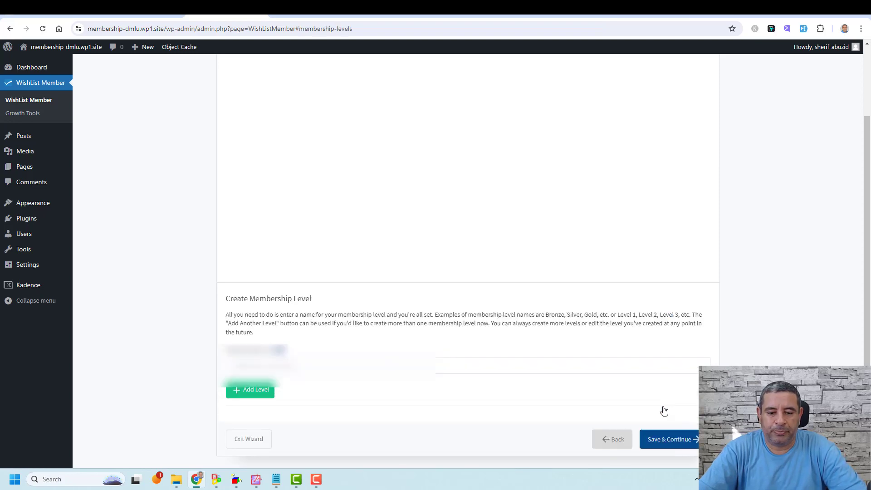
Name the first membership level "Basic Membership Level" and save it in the setup wizard.
left_click(449, 367)
type("B")
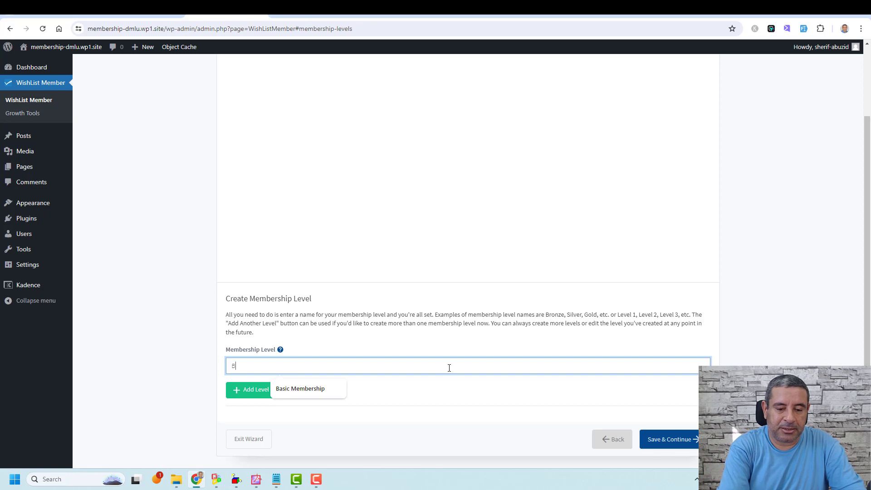
type("asic Le")
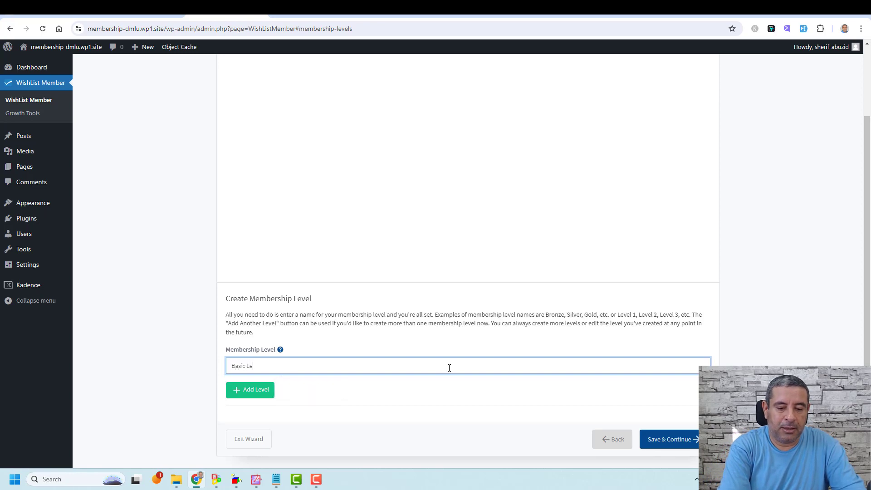
type("vel")
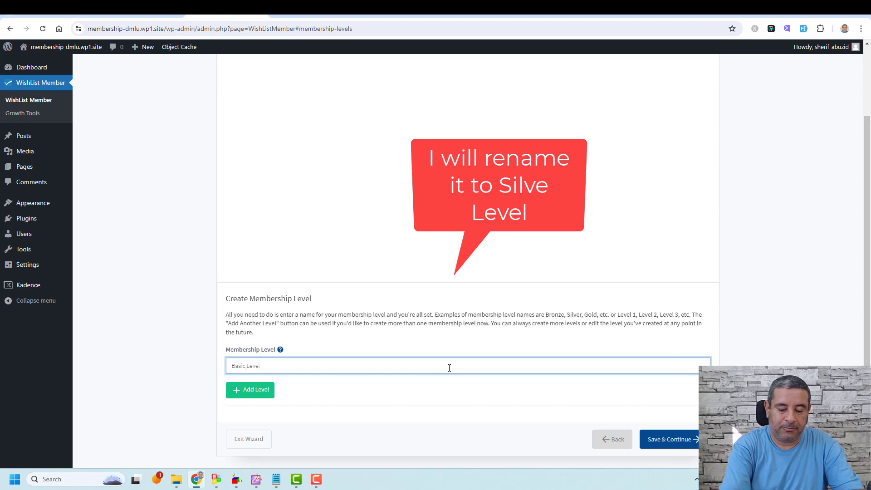
key("ctrl+Left")
type("Membership")
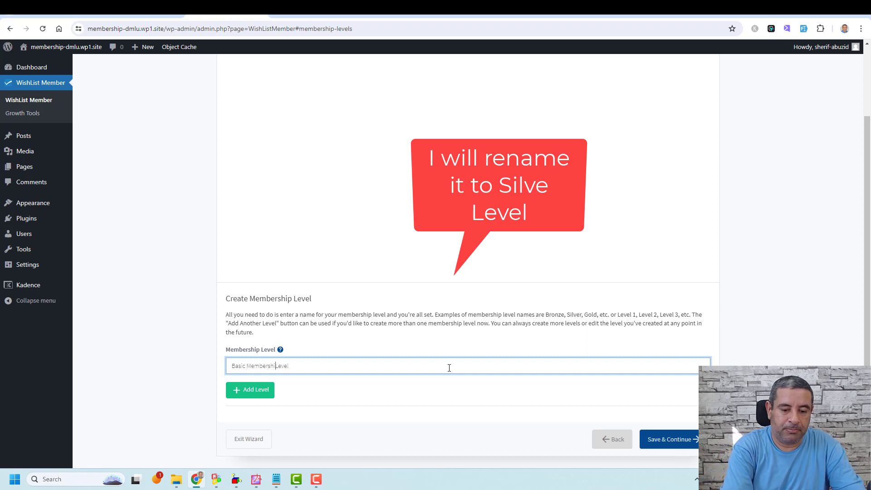
left_click(666, 438)
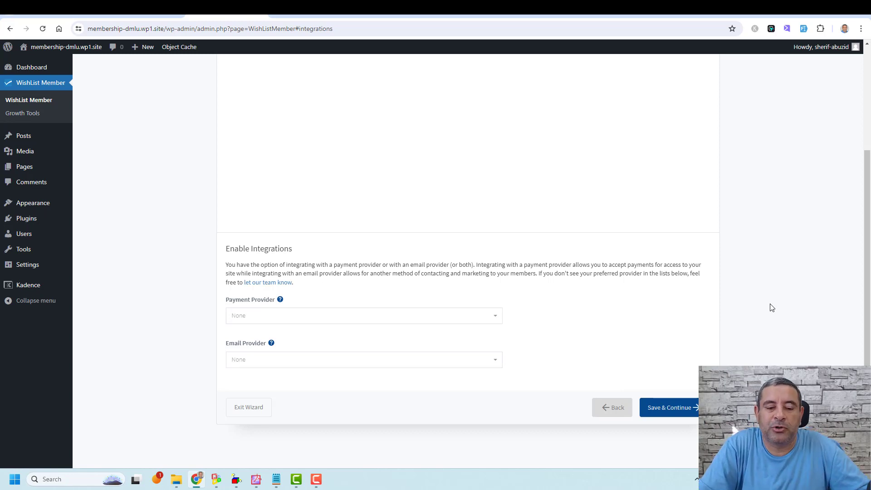
Continue without payment or email providers, disable the Membership Sales Page for PAID Users, and finish the setup wizard.
left_click(662, 409)
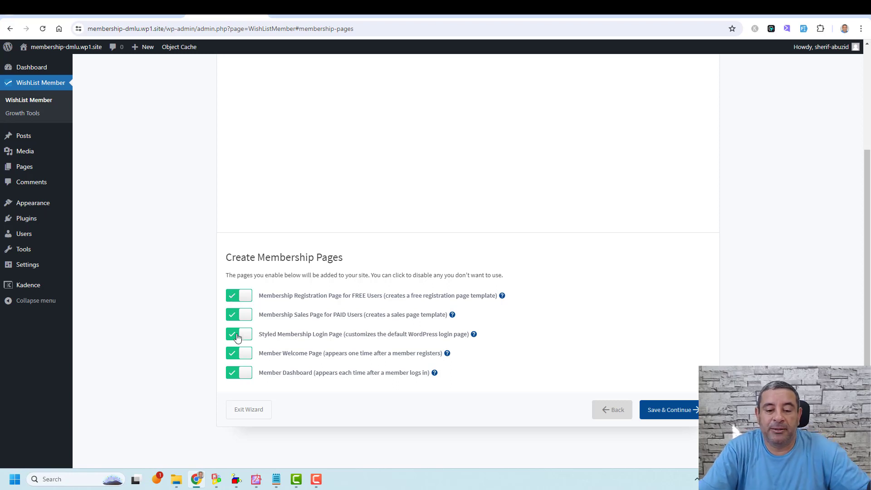
left_click(231, 314)
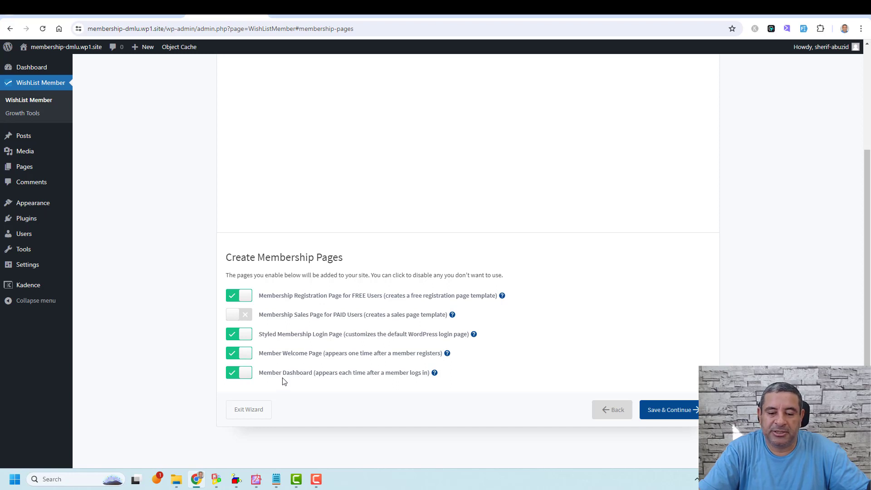
left_click(659, 414)
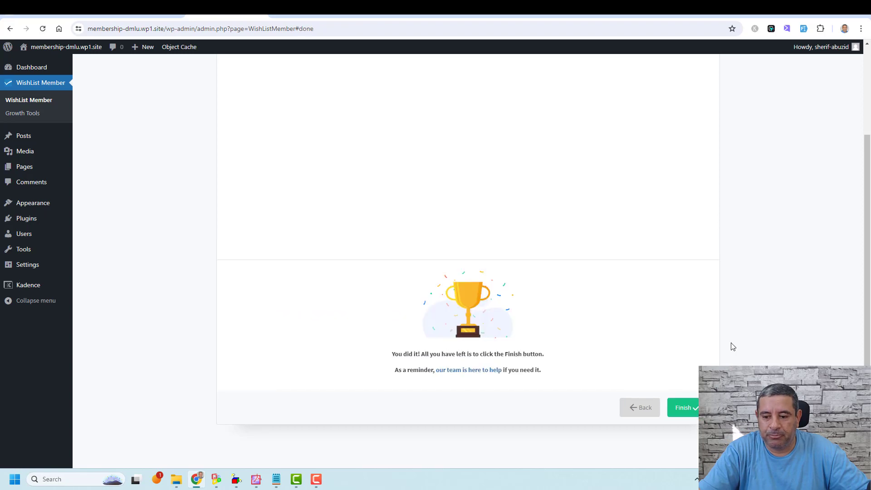
left_click(684, 408)
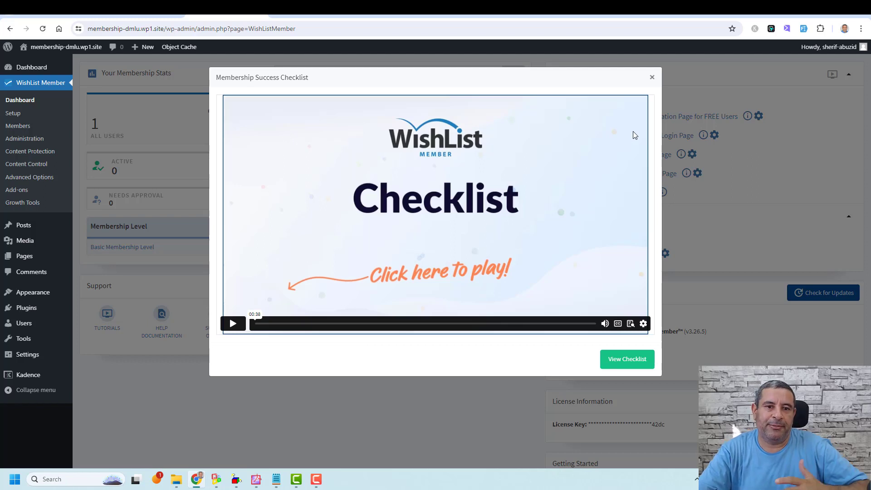
Dismiss the Membership Success Checklist video and open the Basic Membership Level for editing in the plugin's setup area.
left_click(652, 78)
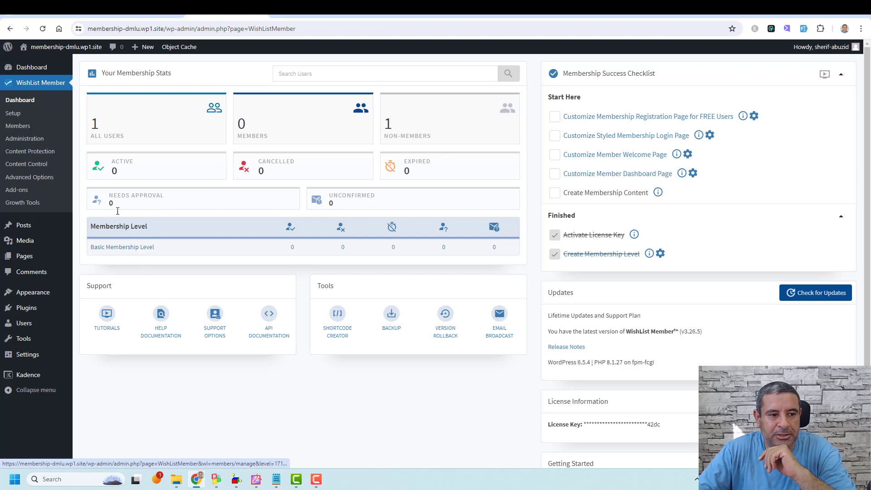
left_click(13, 114)
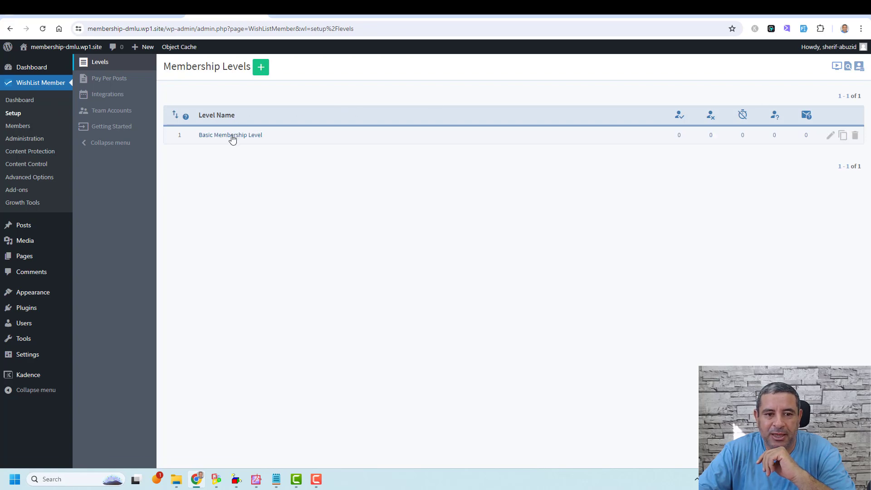
left_click(232, 135)
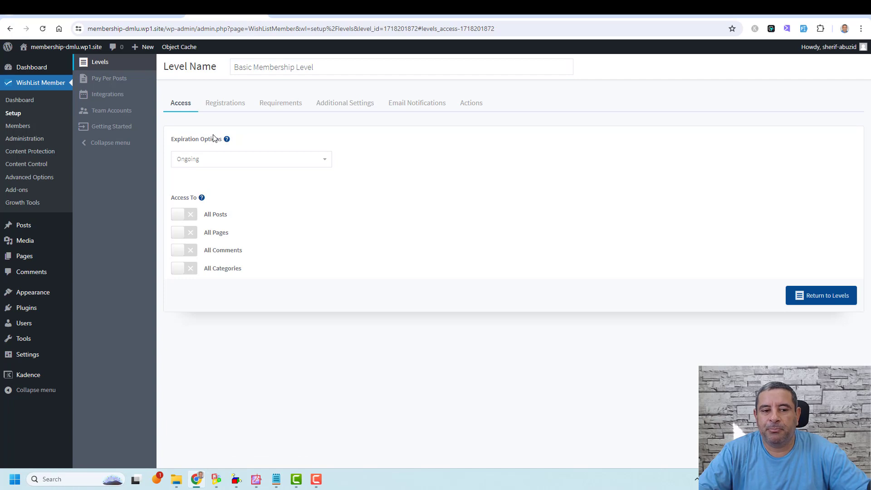
Try the Fixed Term and Specific Date expiration options for the level, including the term units, and return it to Ongoing.
left_click(289, 162)
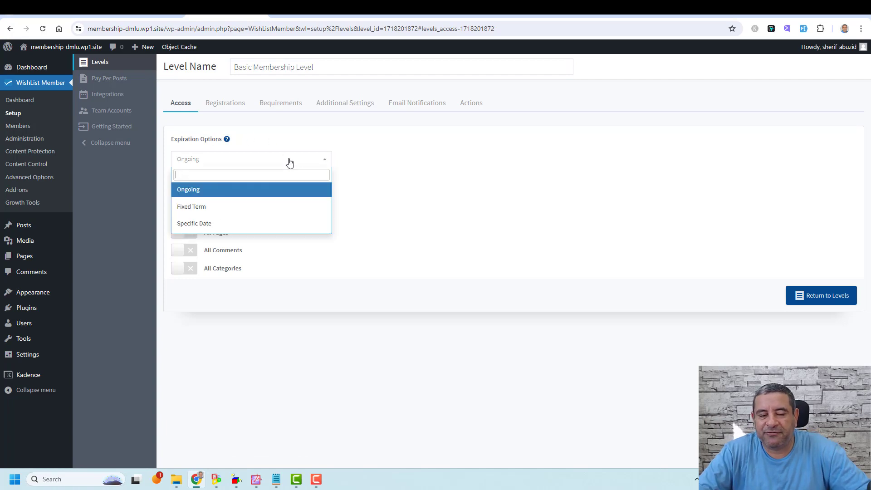
left_click(295, 190)
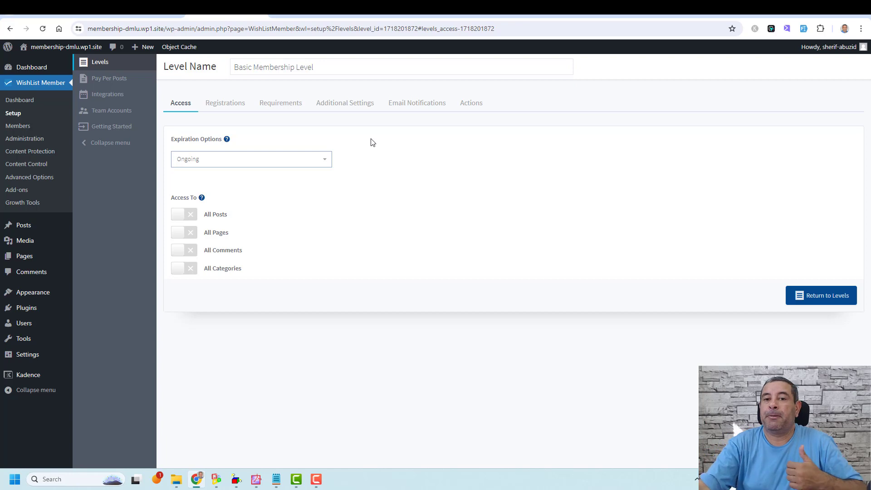
left_click(287, 163)
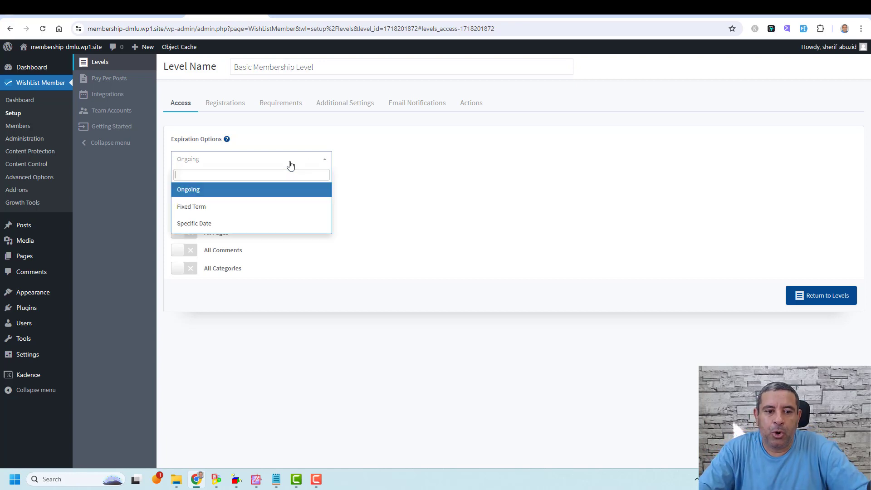
left_click(286, 206)
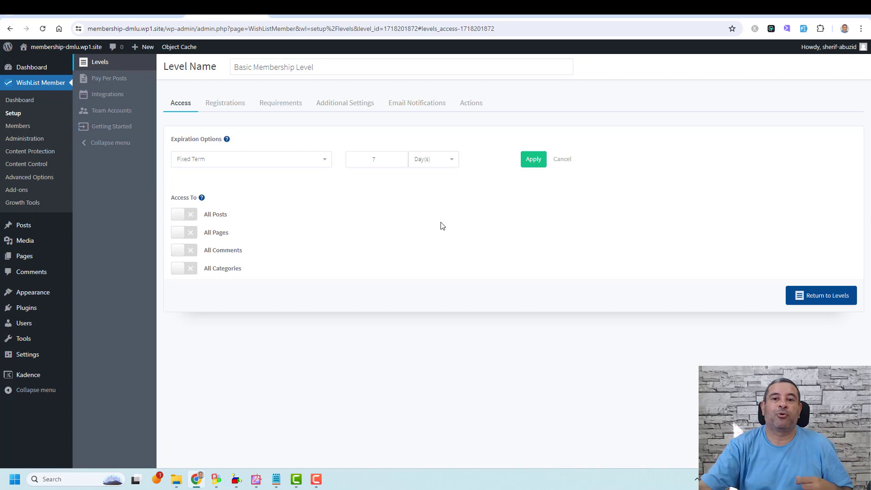
left_click(444, 164)
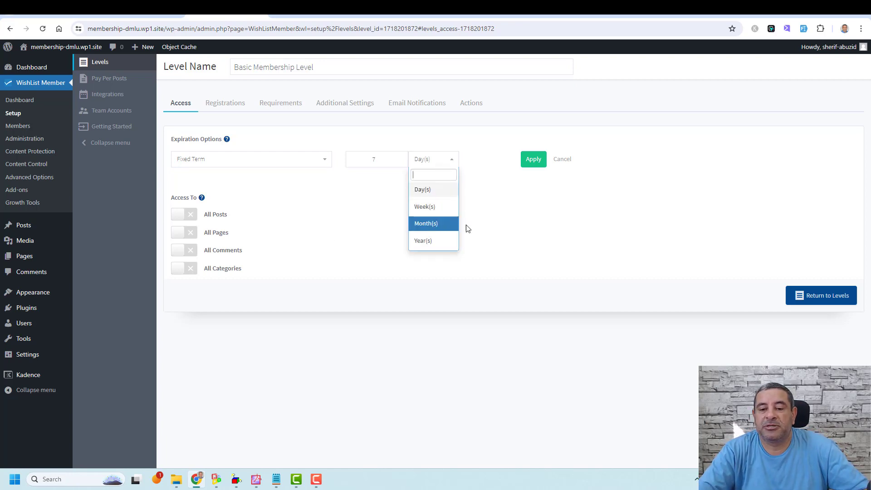
left_click(512, 232)
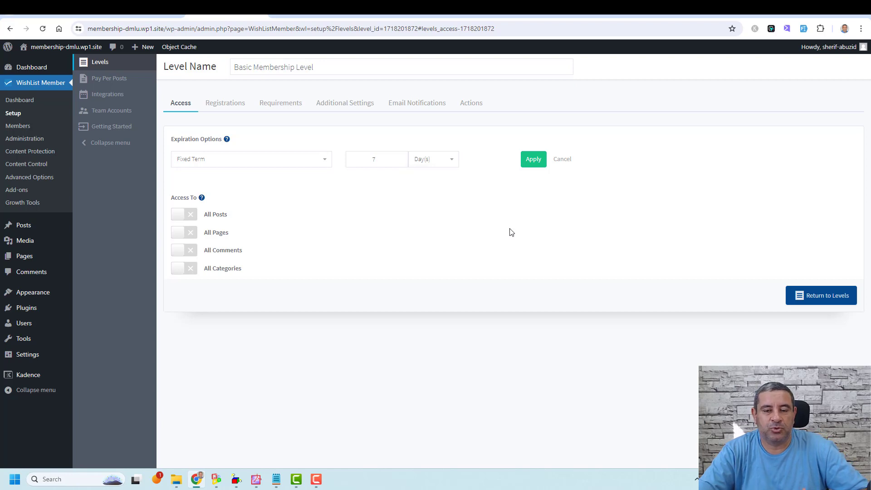
left_click(292, 164)
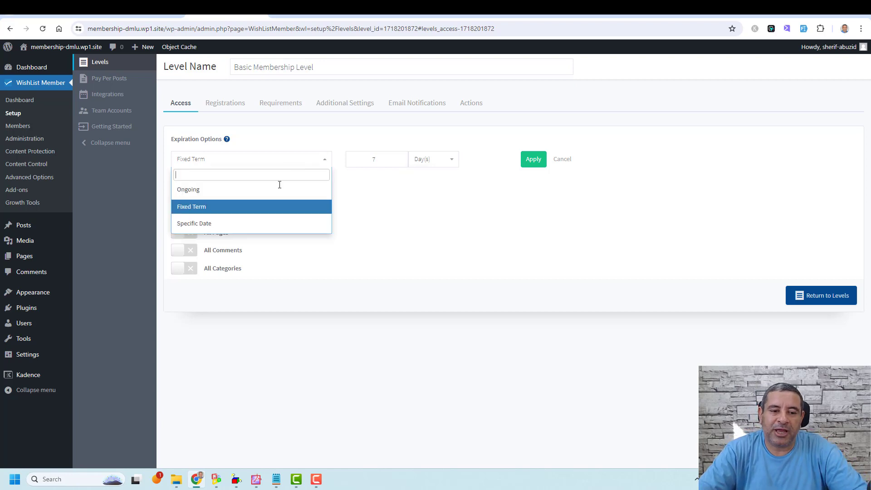
left_click(279, 225)
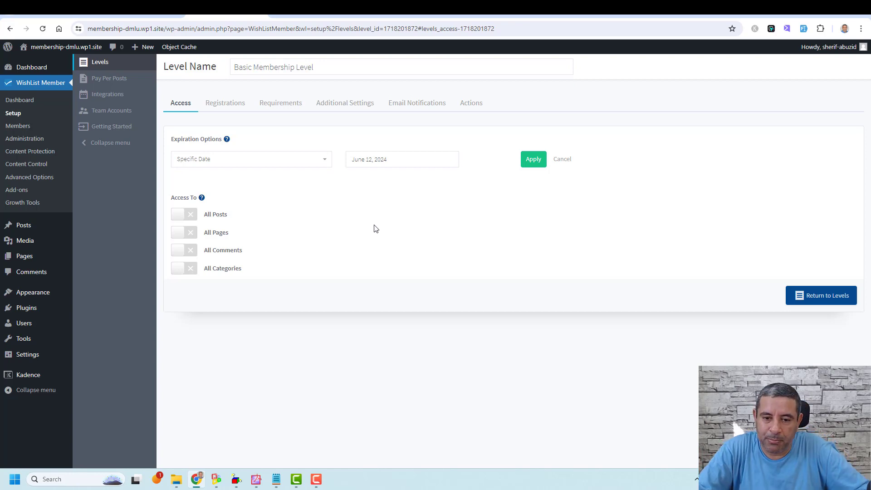
left_click(306, 170)
left_click(292, 190)
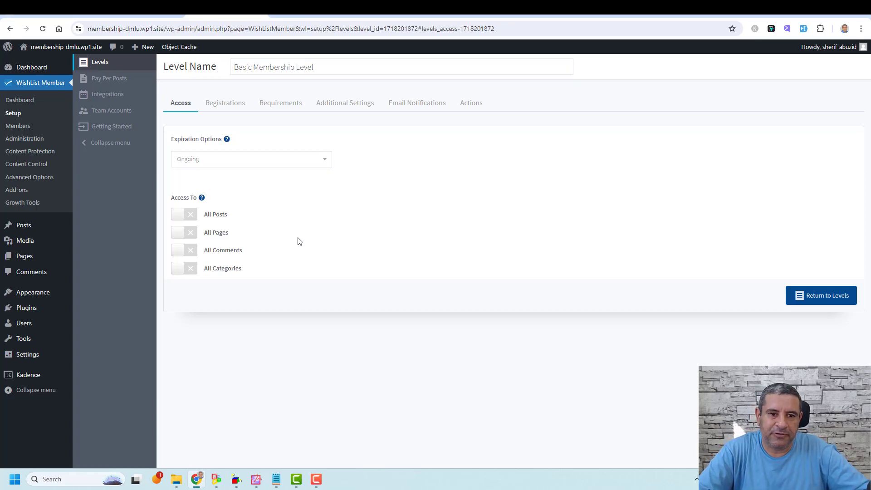
Set the level's Member Registration Options to allow New Members Only.
left_click(223, 107)
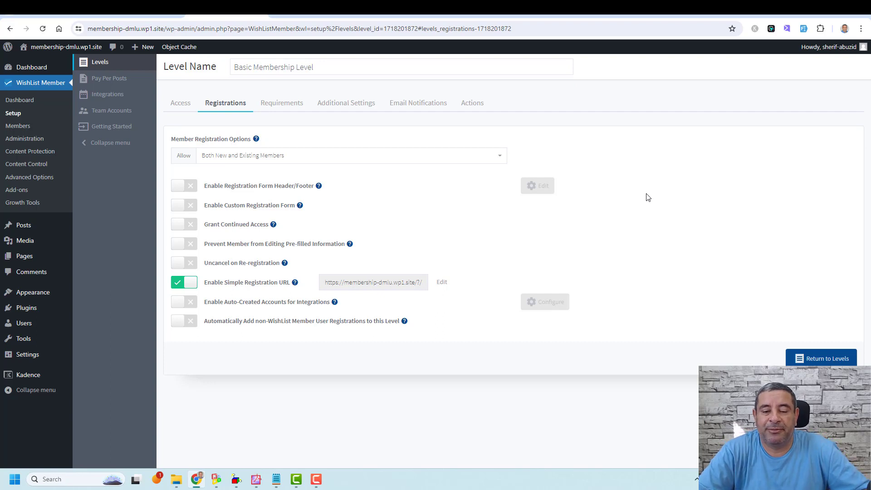
left_click(400, 166)
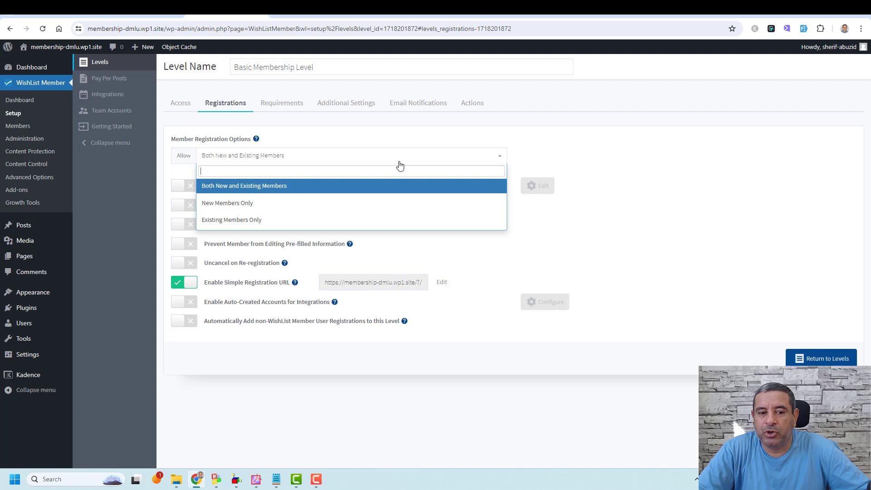
left_click(389, 203)
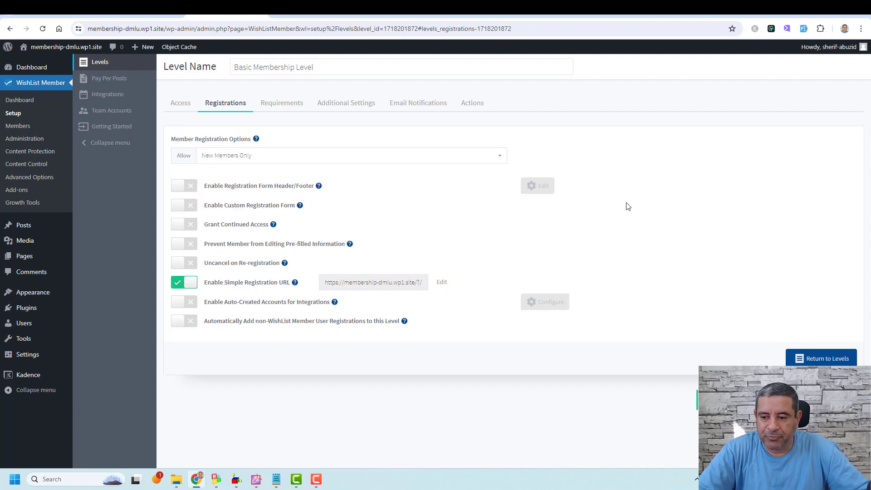
Enable Require Members to Confirm Email for the level and review its User Notification message in an enlarged editor.
left_click(285, 106)
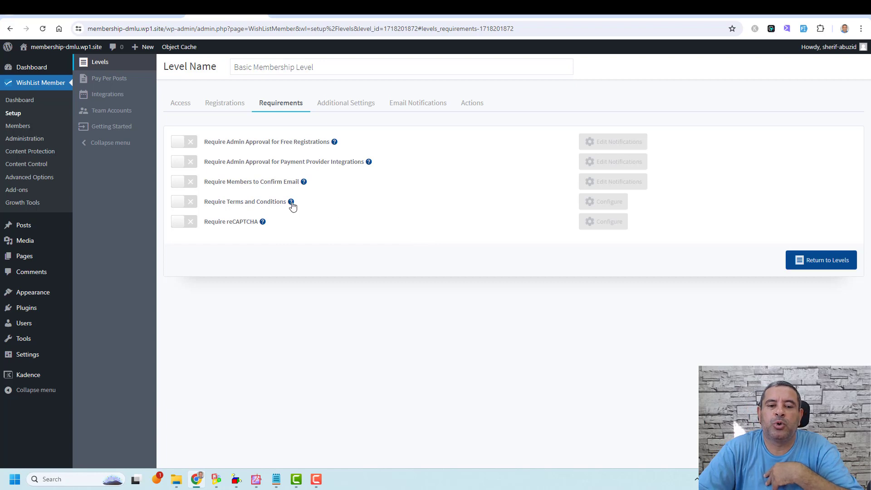
mouse_move(291, 204)
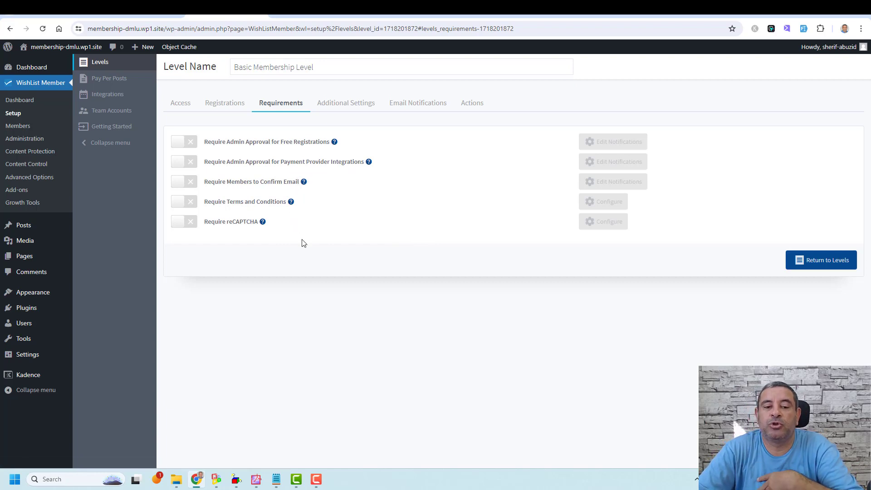
mouse_move(303, 187)
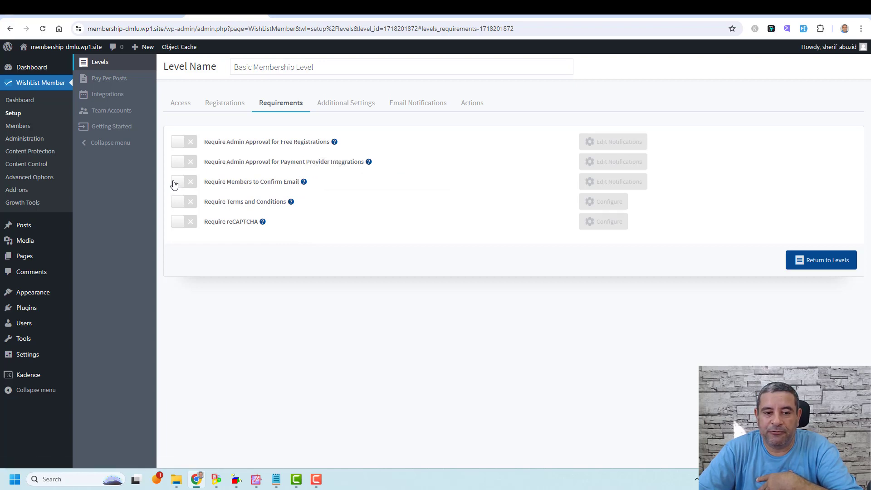
left_click(190, 182)
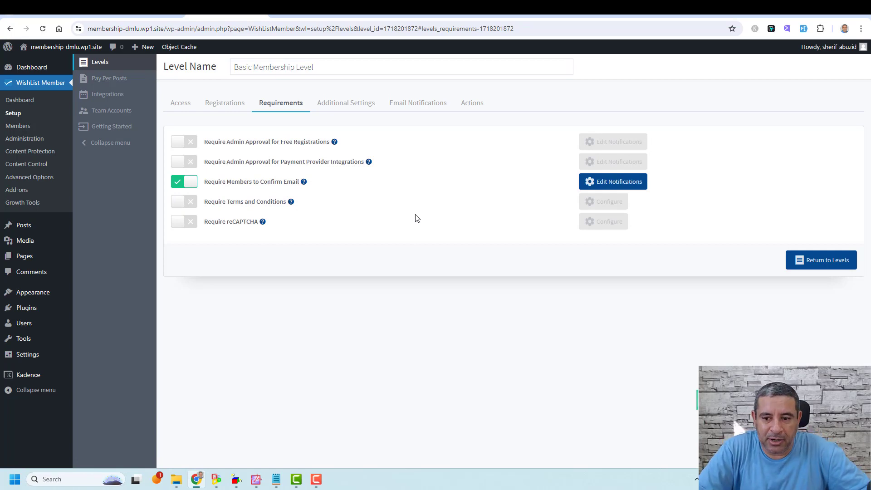
left_click(608, 182)
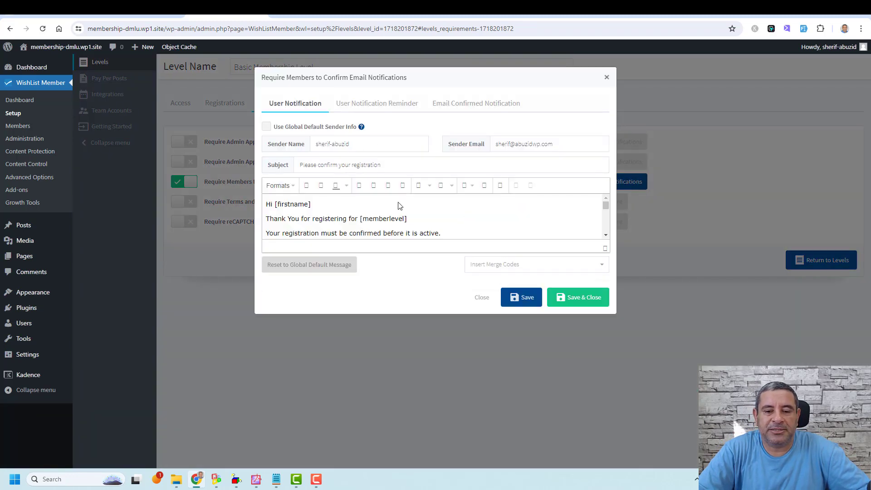
left_click_drag(607, 249, 606, 333)
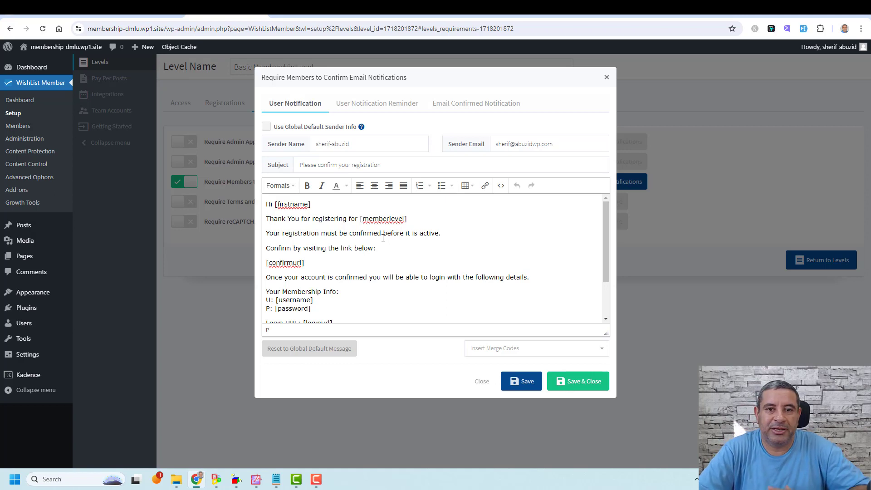
left_click(608, 79)
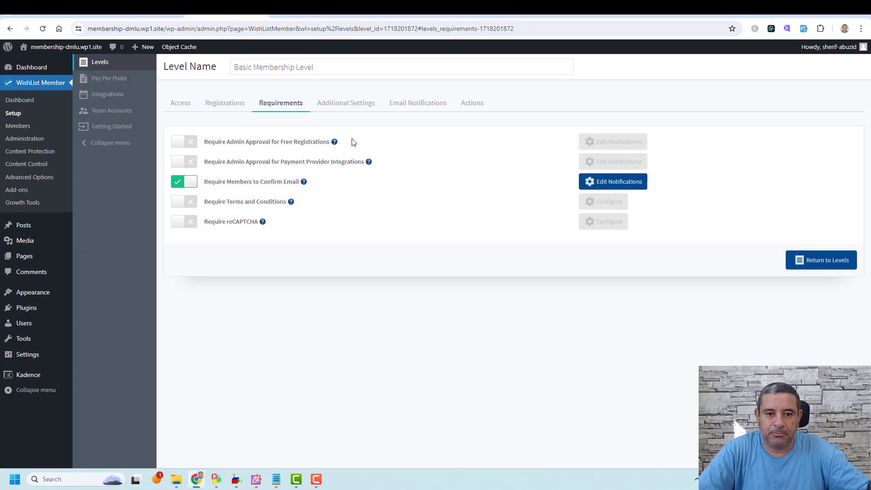
Disable Require Members to Confirm Email in the level's requirements.
left_click(348, 108)
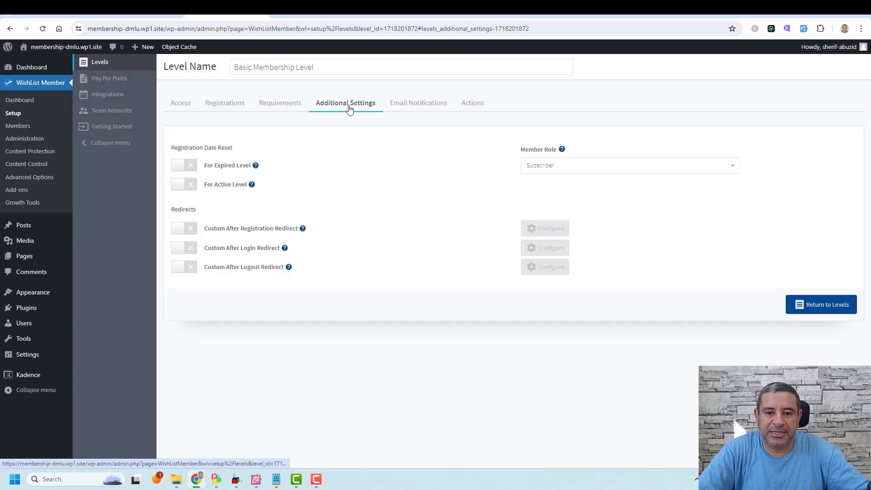
left_click(280, 103)
left_click(186, 184)
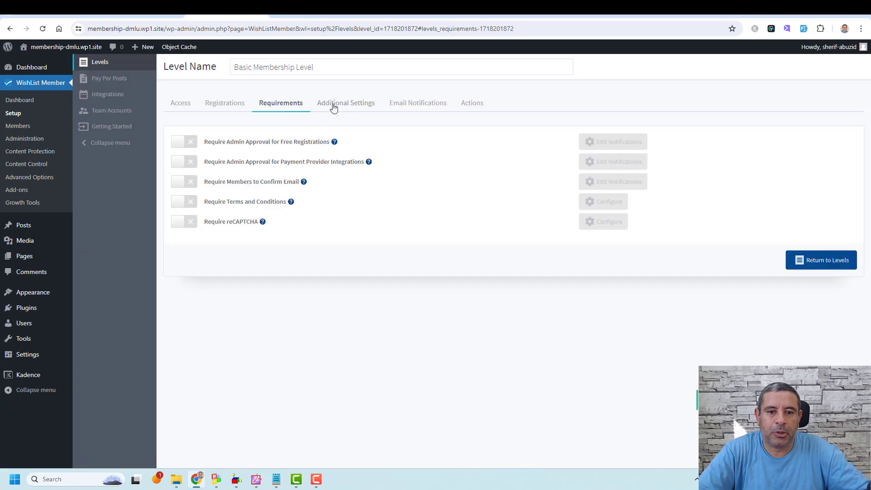
Try the Registration Date Reset option For Expired Level in the level's additional settings and switch it back off.
left_click(334, 107)
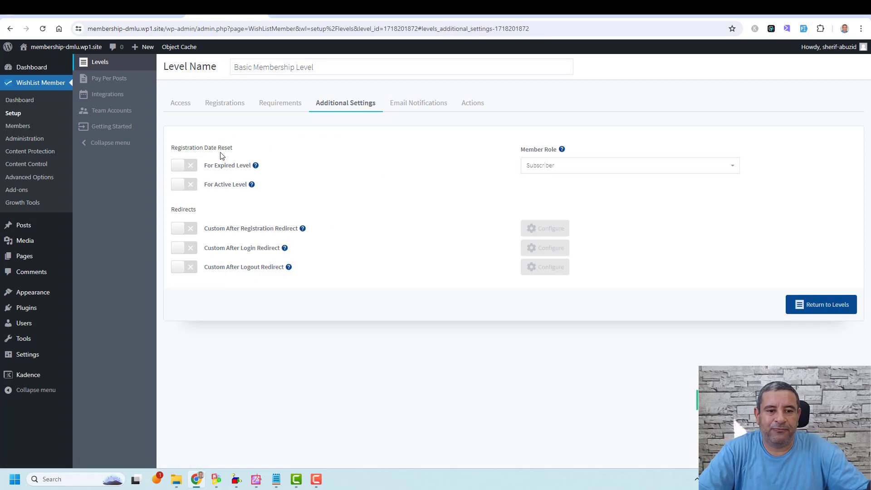
left_click(180, 165)
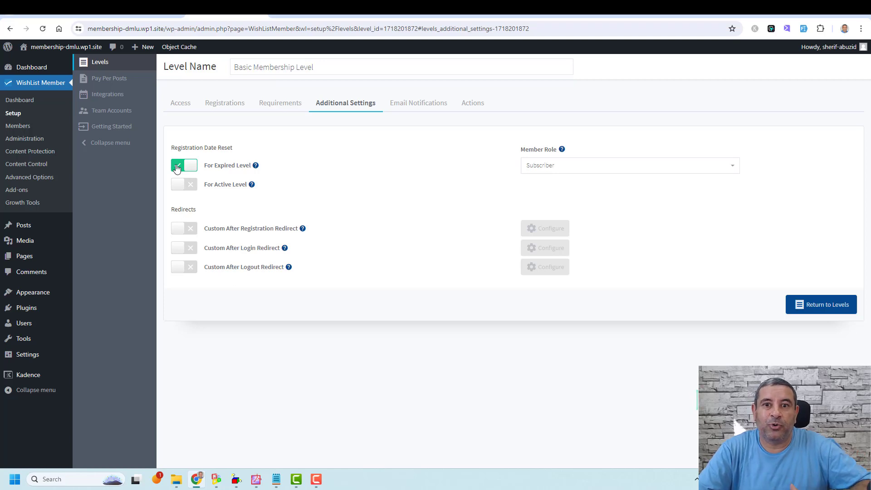
left_click(177, 166)
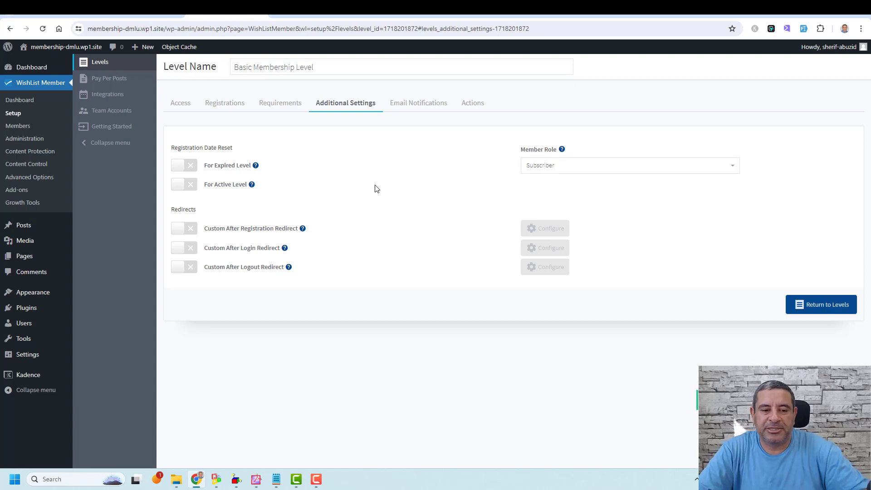
Enable Custom After Registration Redirect for the level and review its Page choices and its Message text in an enlarged editor.
double_click(187, 210)
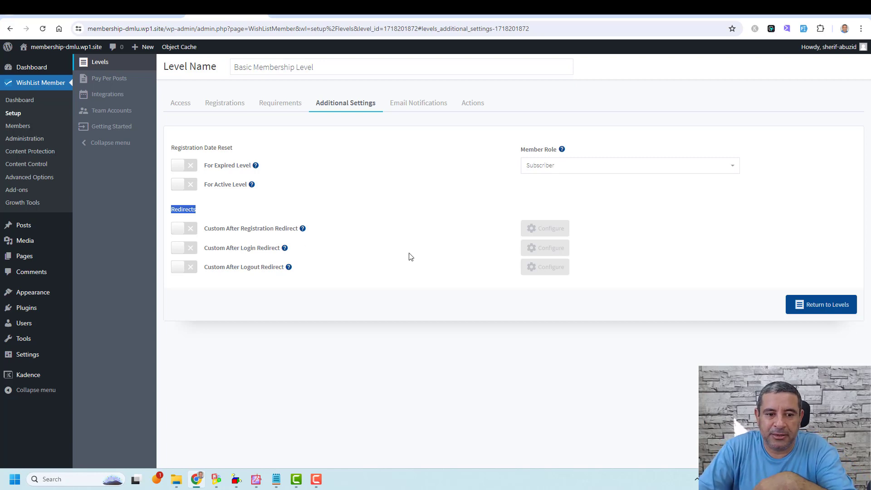
left_click(181, 230)
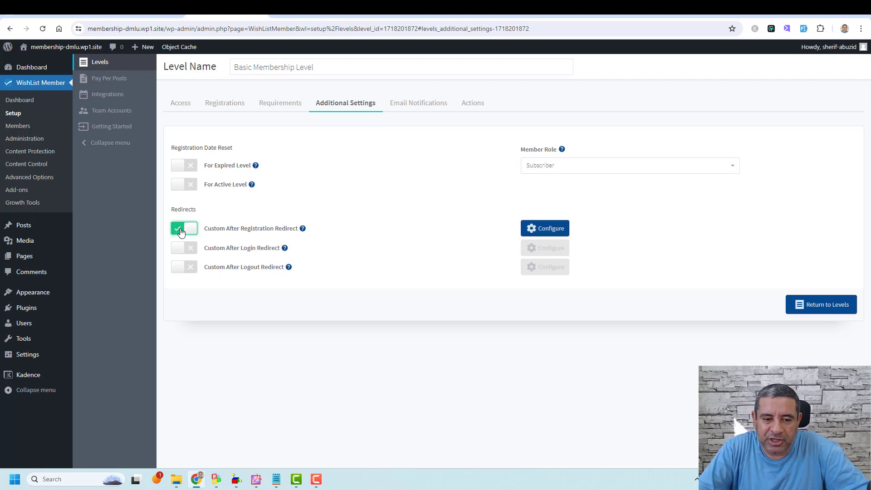
left_click(539, 228)
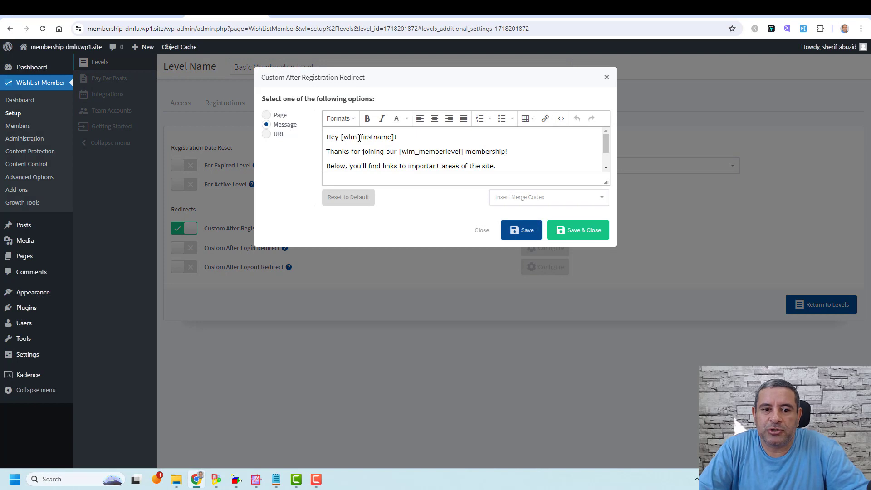
left_click(267, 116)
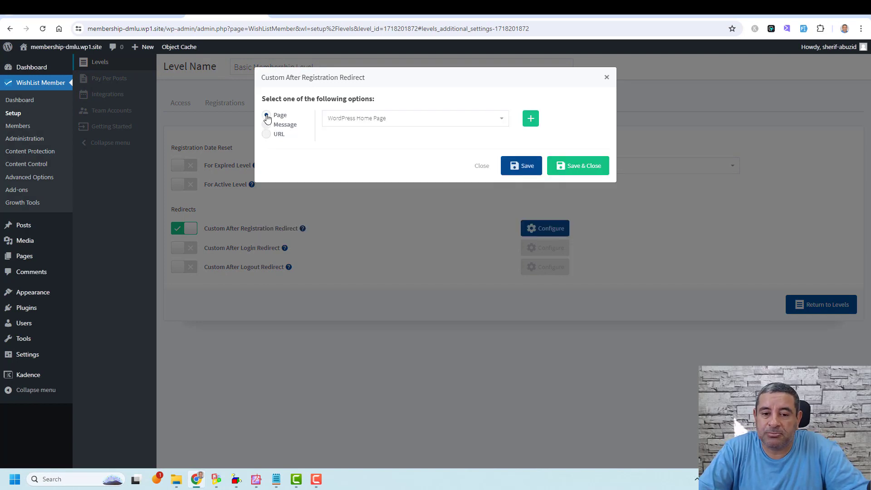
left_click(352, 119)
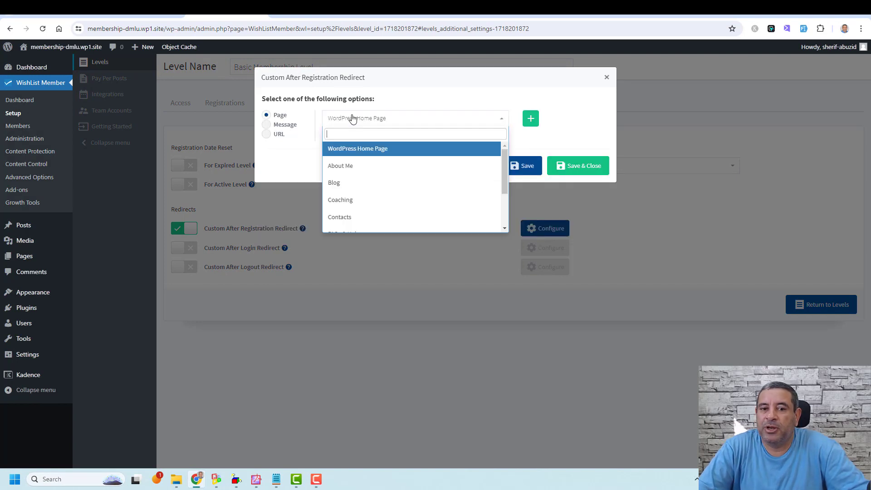
left_click(380, 108)
left_click(267, 124)
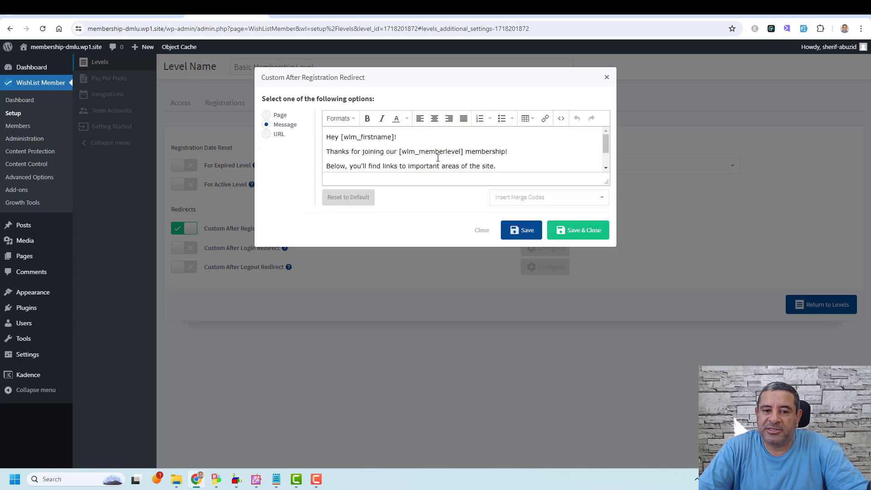
left_click_drag(605, 181, 633, 304)
left_click(479, 188)
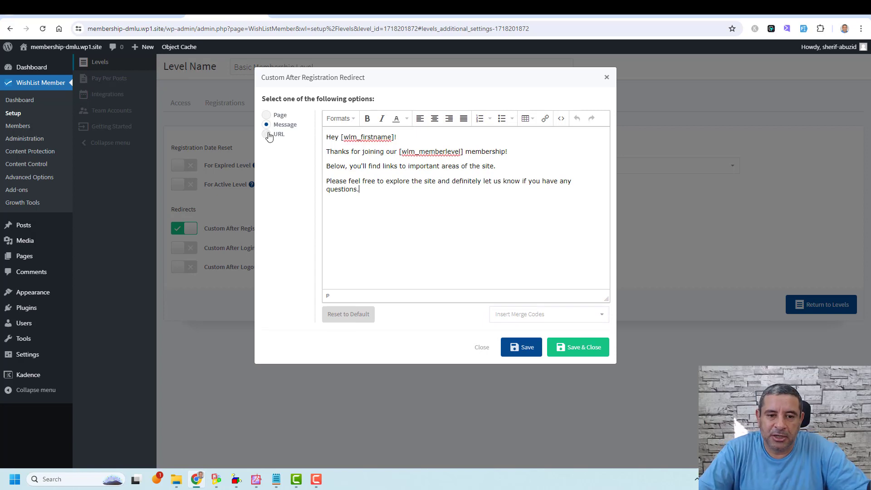
Compare the URL and Page redirect options, save the redirect with the Message option, and disable Custom After Registration Redirect.
left_click(268, 135)
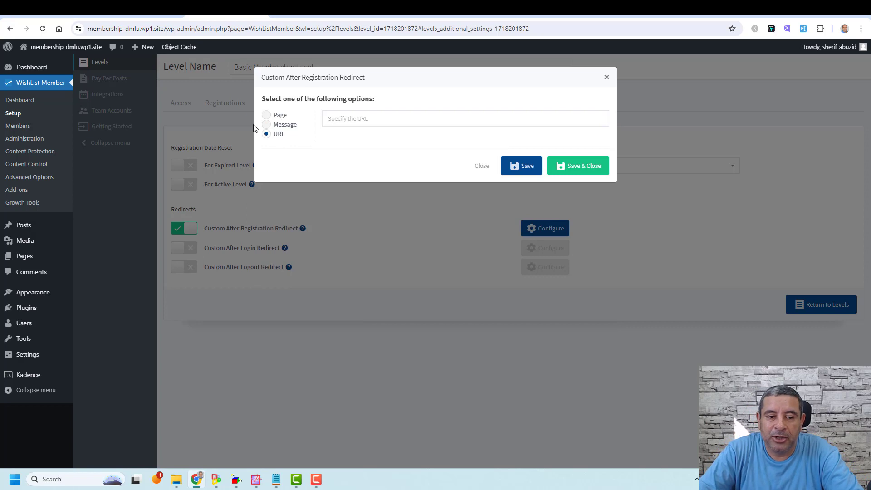
left_click(267, 115)
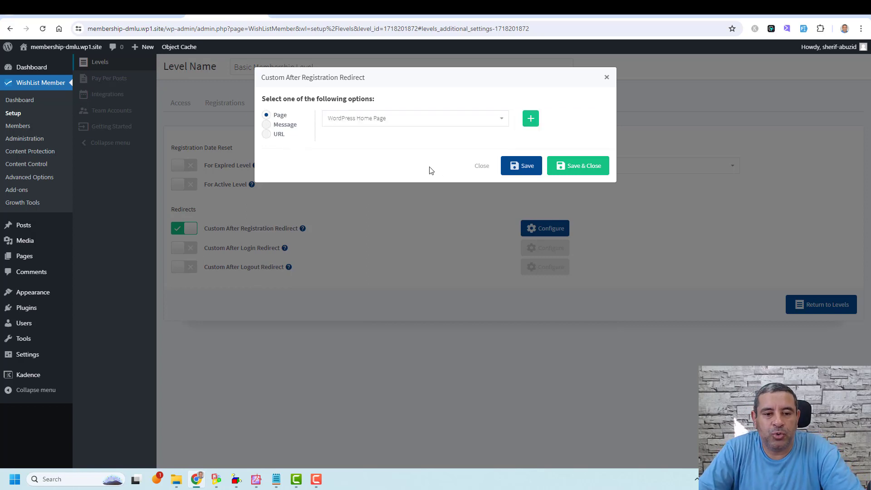
left_click(267, 125)
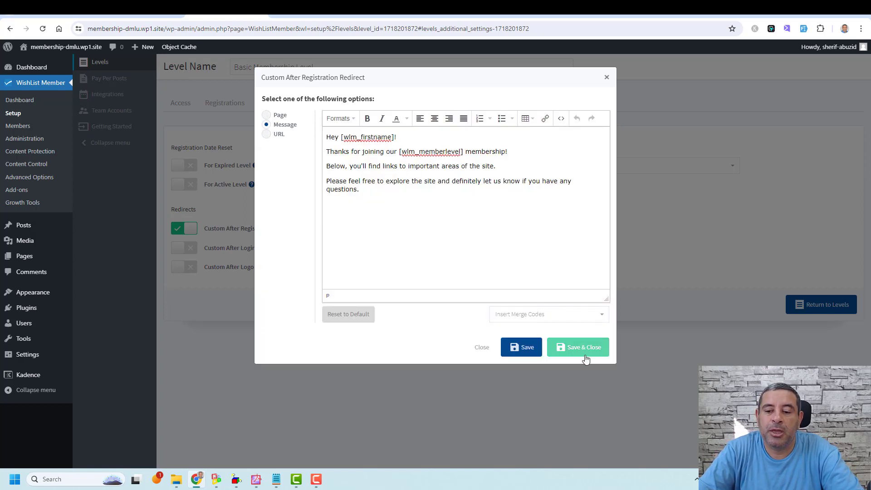
left_click(576, 346)
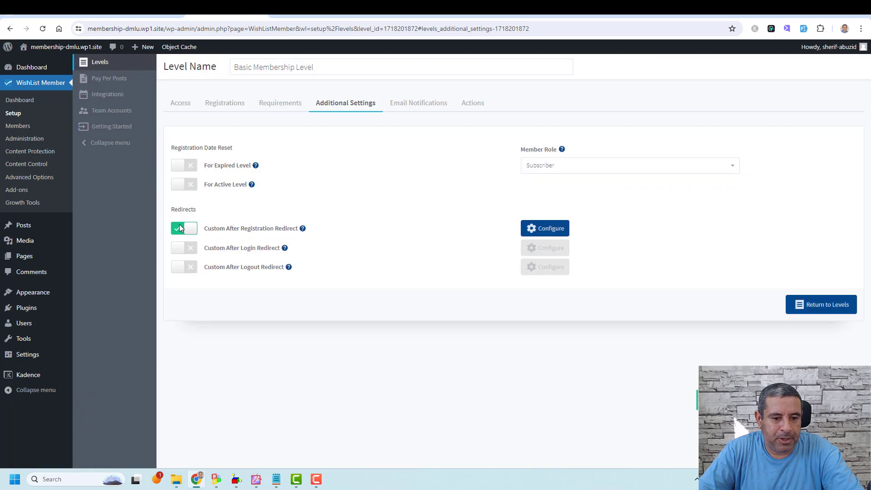
left_click(180, 227)
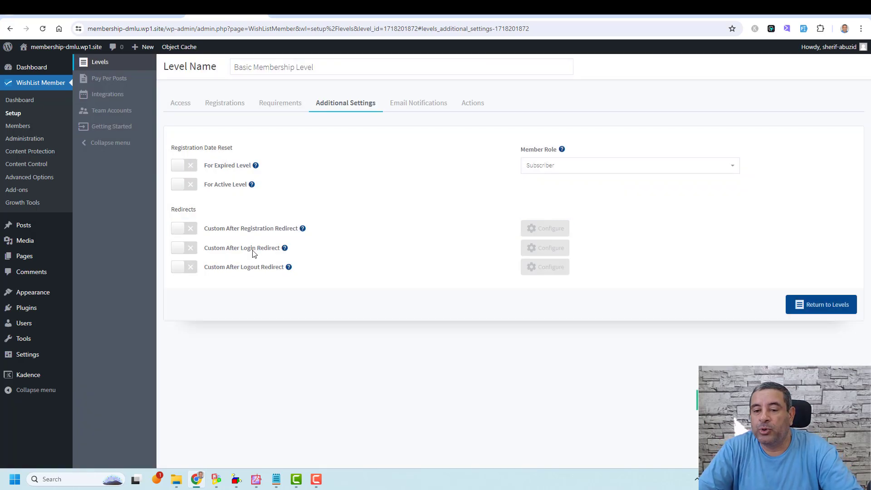
Set the New Member Registration Admin Notification to Do NOT Send Email when a member is added to this level.
left_click(414, 110)
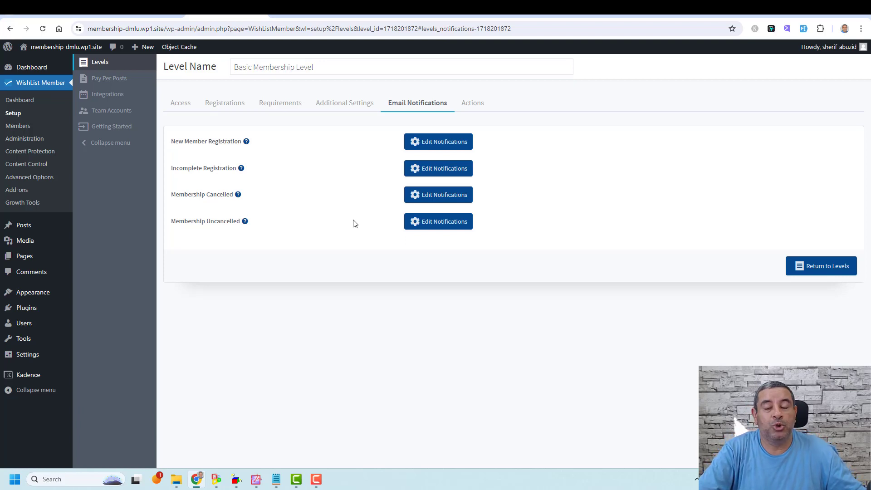
left_click(433, 150)
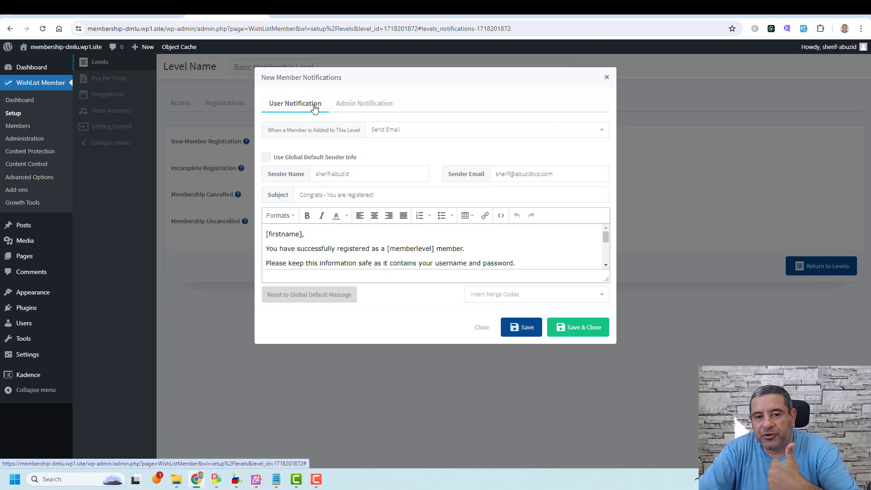
left_click(353, 108)
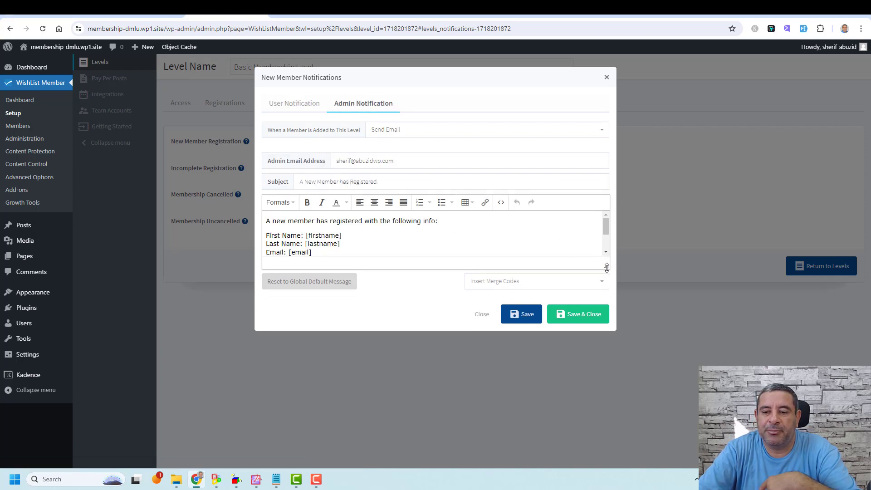
left_click_drag(606, 266, 622, 335)
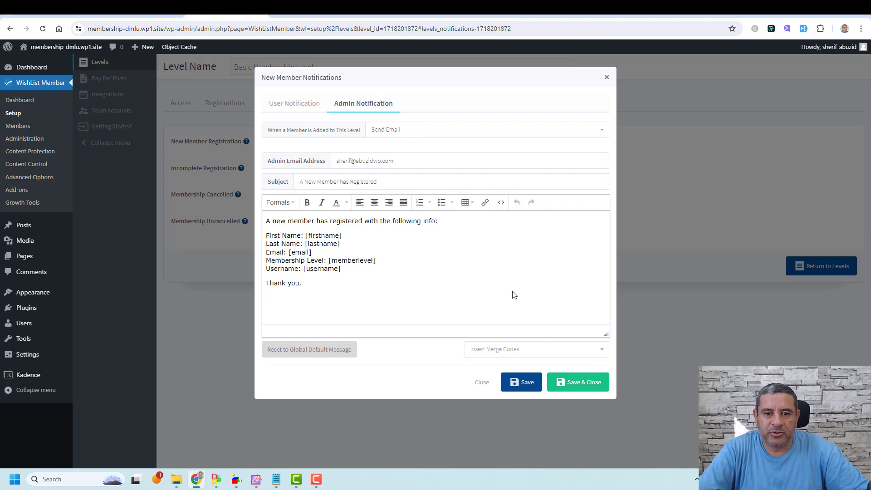
left_click(464, 134)
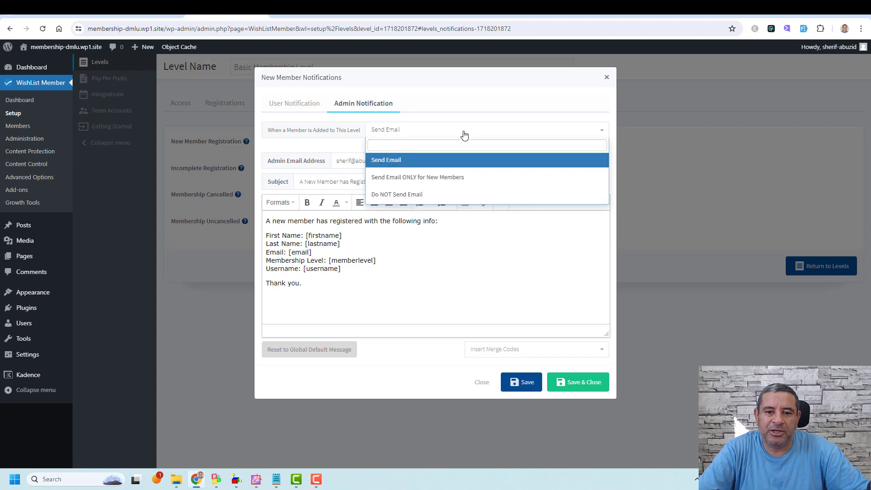
left_click(436, 198)
left_click(385, 259)
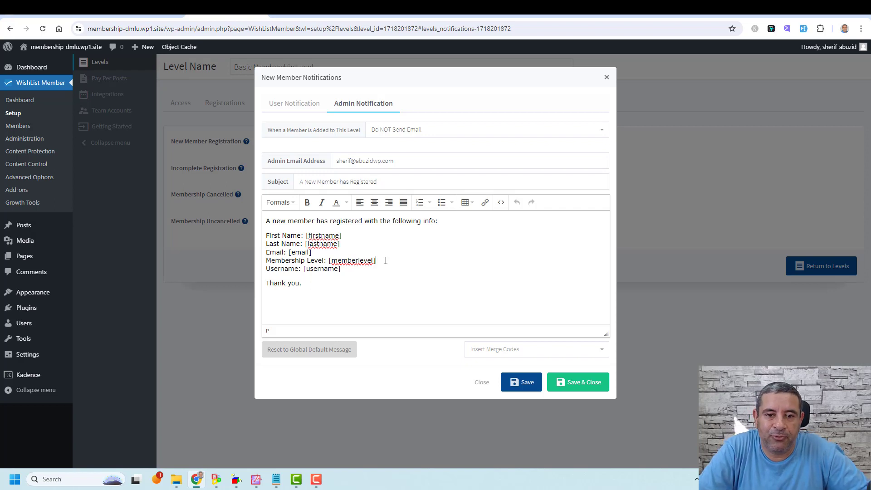
Review the New Member User Notification message in an enlarged editor, and save and close the notification settings.
left_click(293, 108)
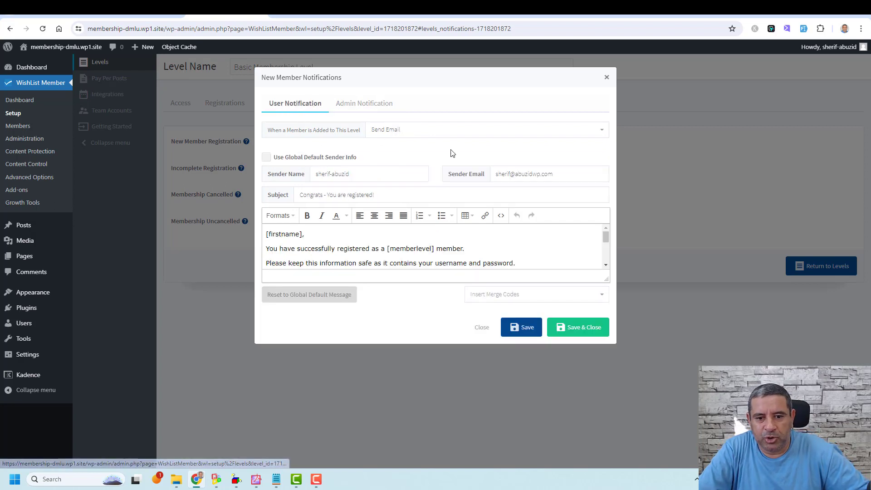
left_click(524, 241)
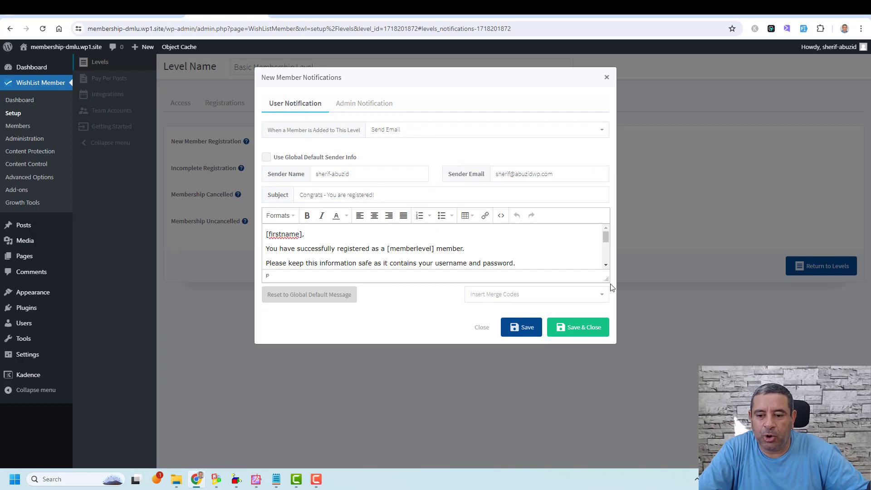
left_click_drag(606, 279, 627, 354)
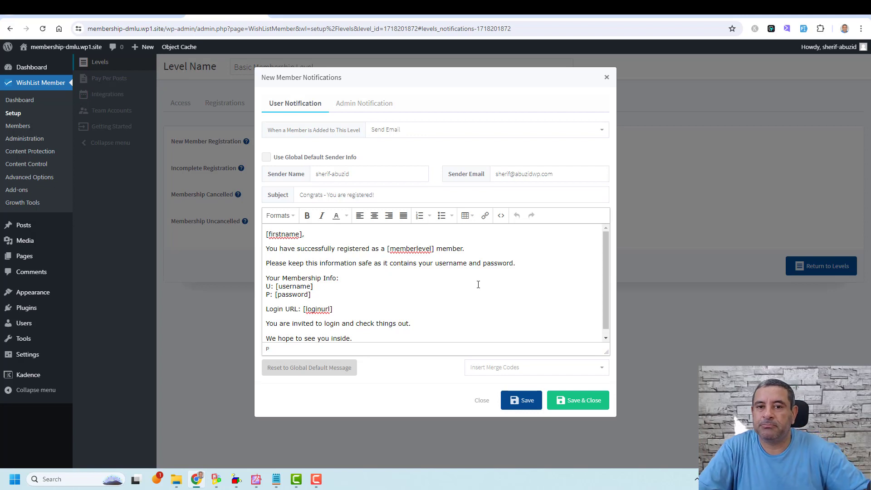
left_click(567, 401)
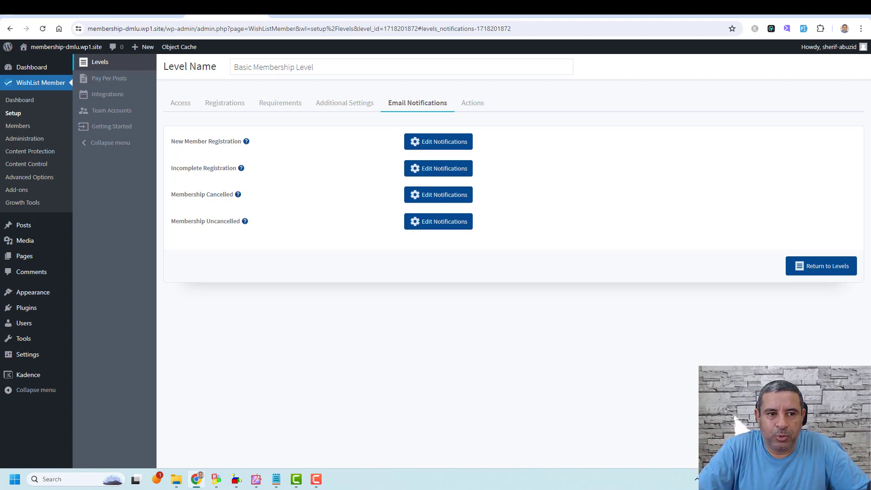
Check the planned membership levels in the Google Docs outline, and rename the Basic Membership Level to Silver Membership Level in WordPress.
left_click(142, 16)
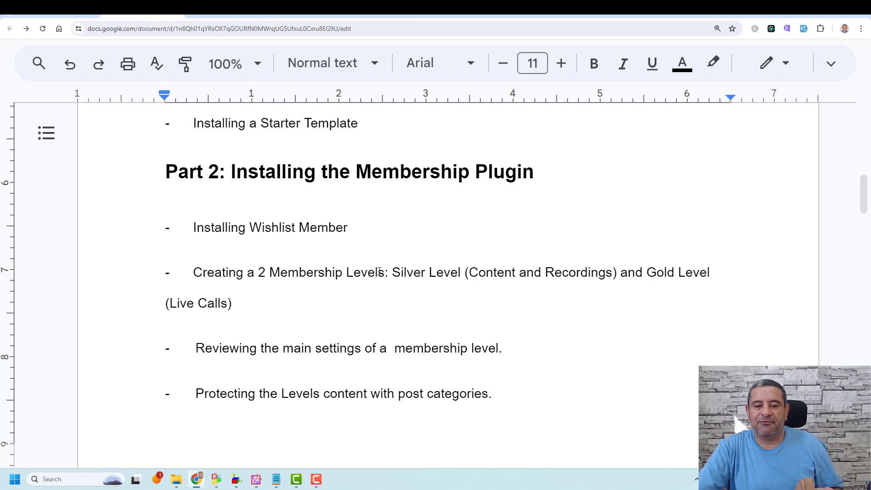
left_click(402, 272)
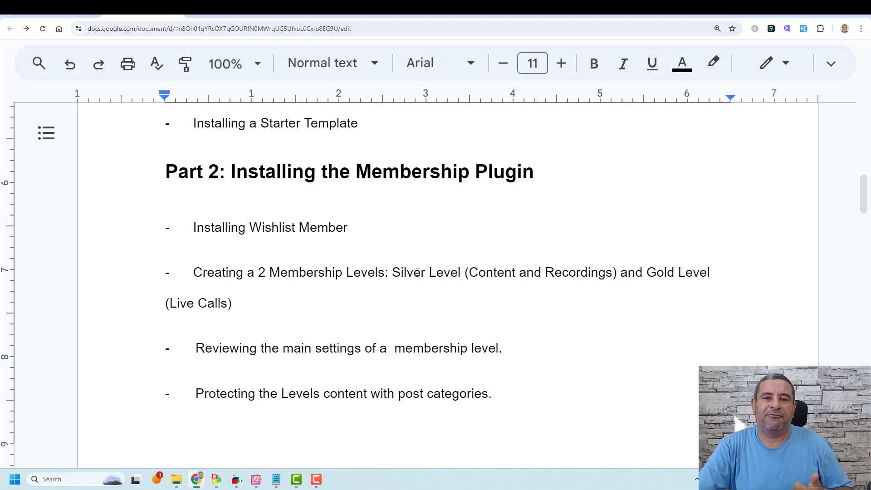
left_click(581, 273)
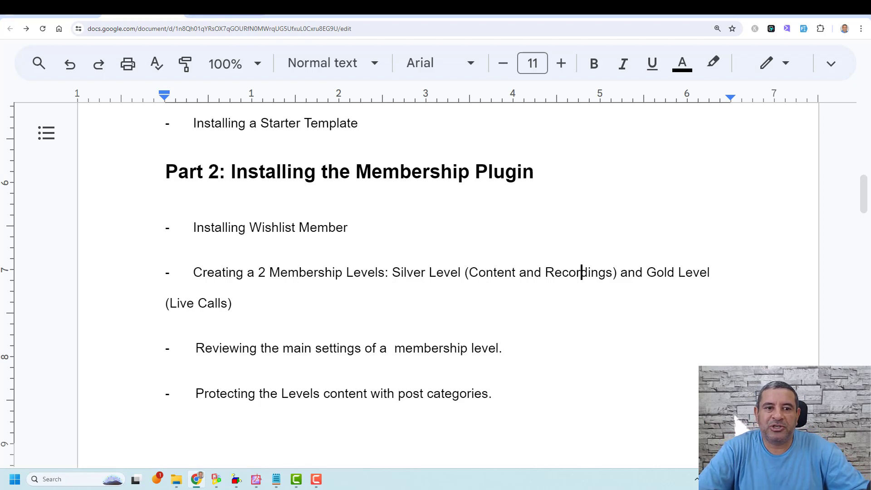
left_click(249, 17)
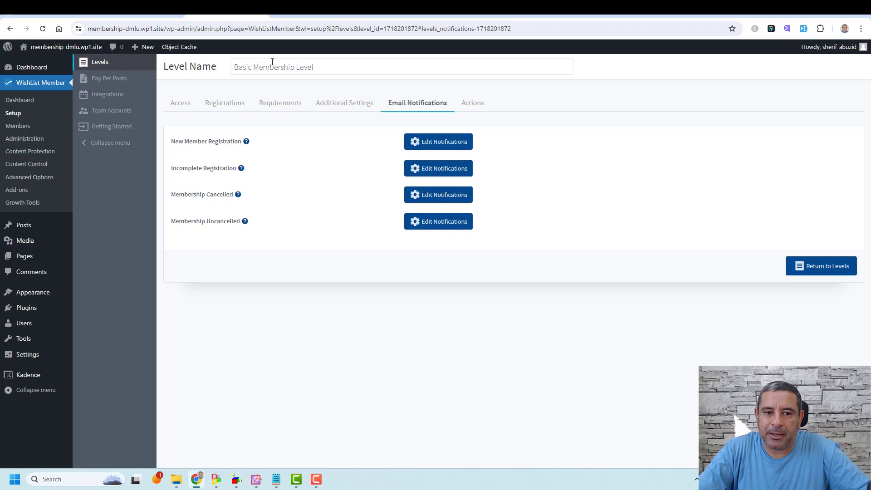
left_click(143, 16)
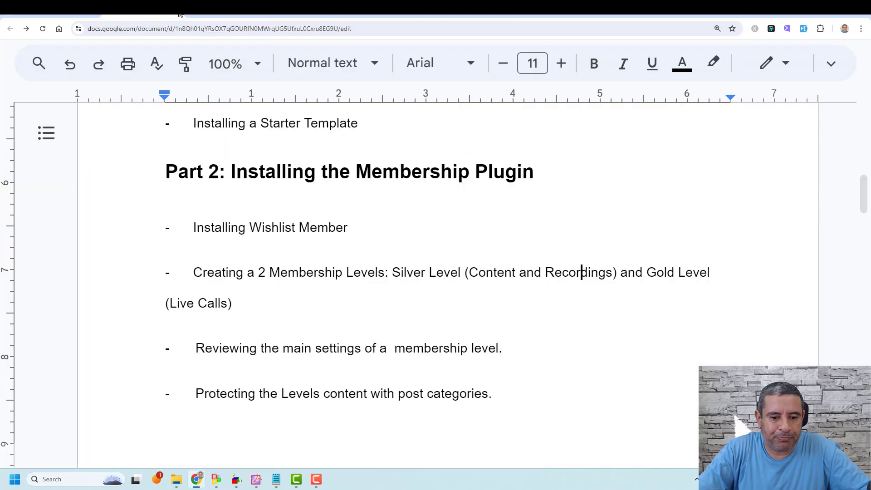
left_click(226, 15)
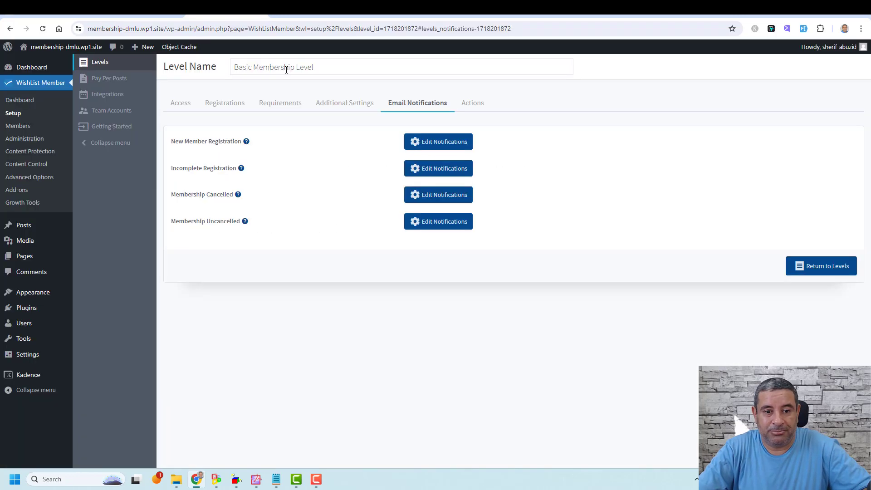
double_click(239, 66)
type("Silver")
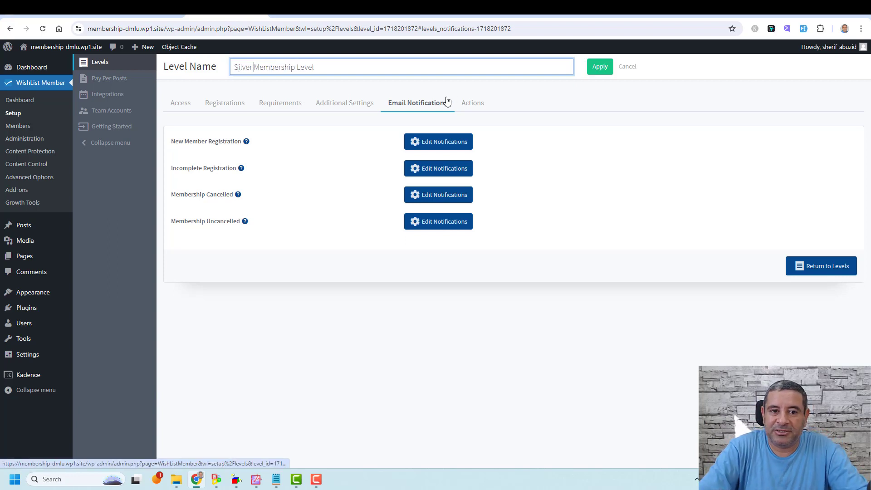
left_click(594, 71)
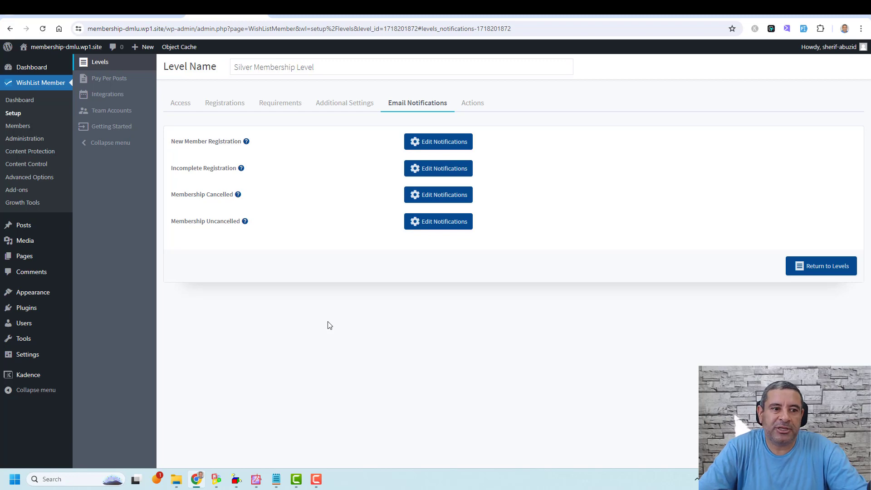
Add a post category named Silver Tips, leaving the remaining category fields at their defaults.
mouse_move(38, 233)
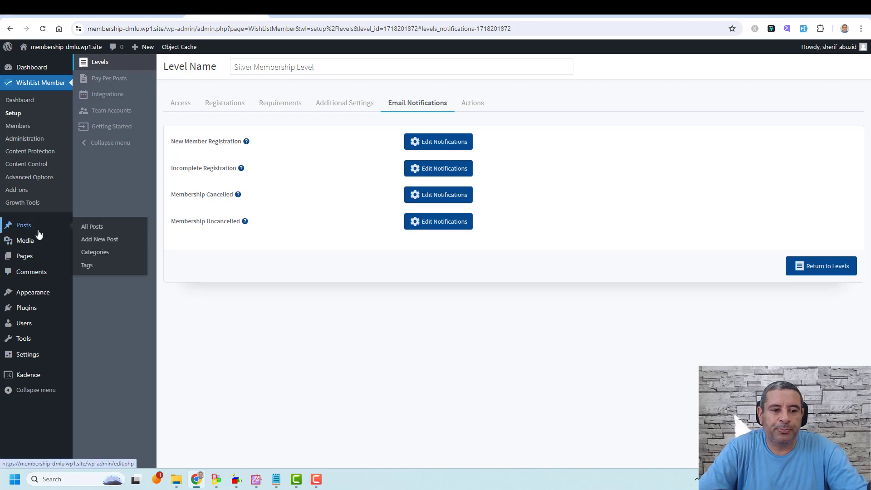
left_click(95, 252)
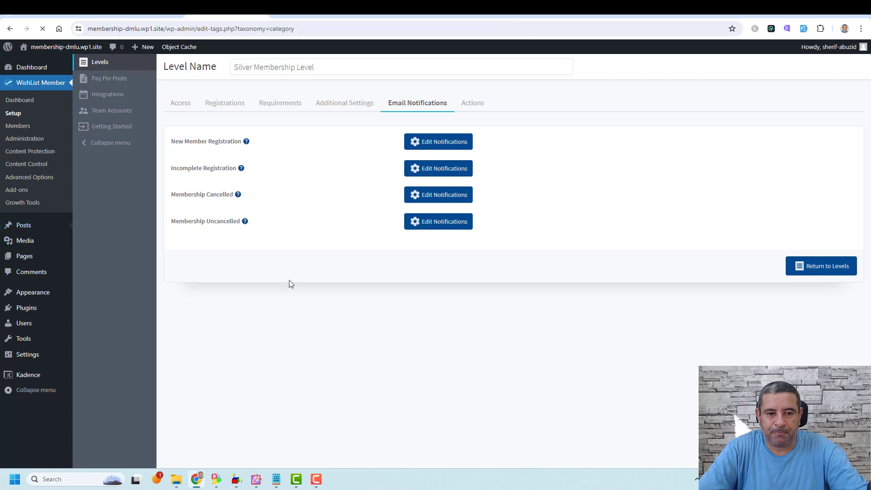
type("S")
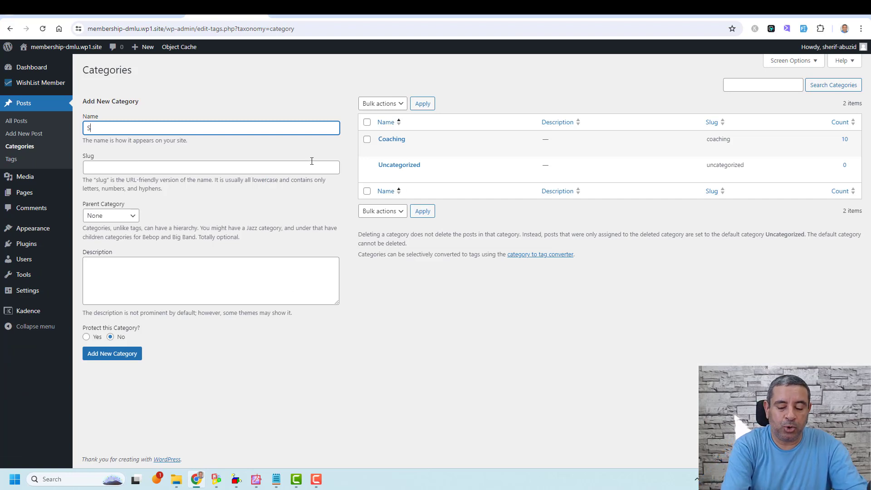
type("ilver T")
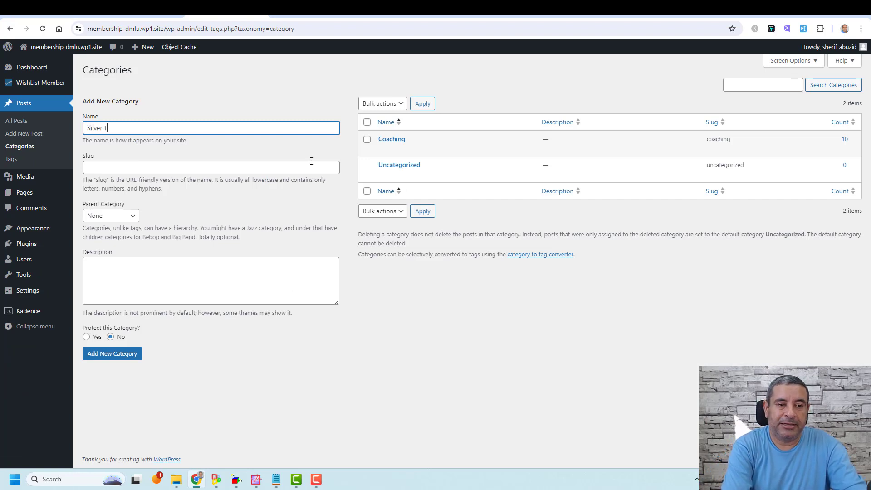
type("ips")
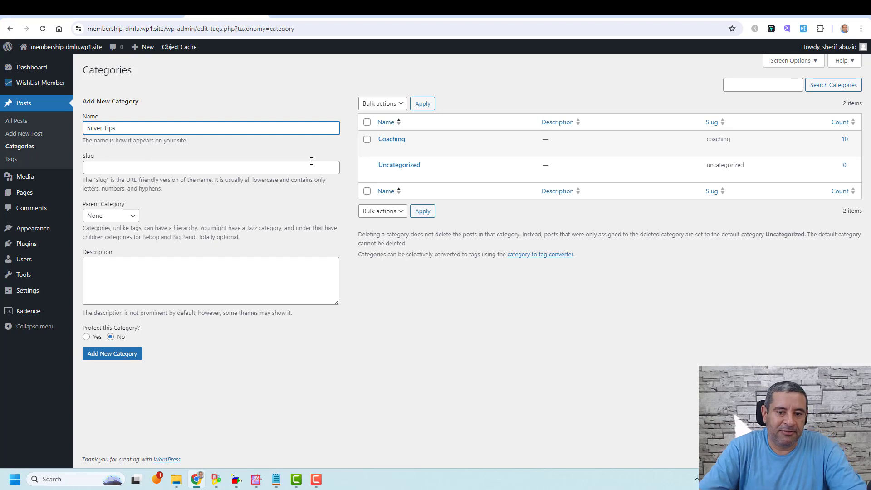
left_click(108, 357)
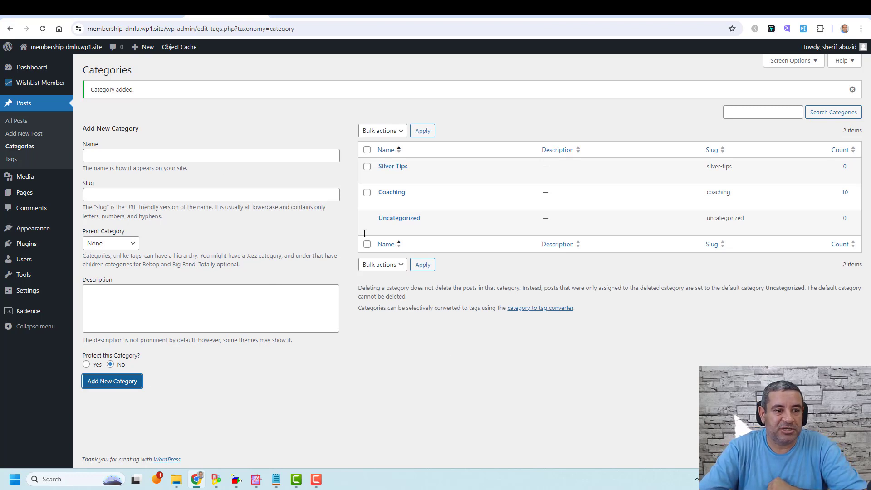
Create a new post and fill its body with the Lorem Ipsum sections copied from lipsum.com.
mouse_move(40, 249)
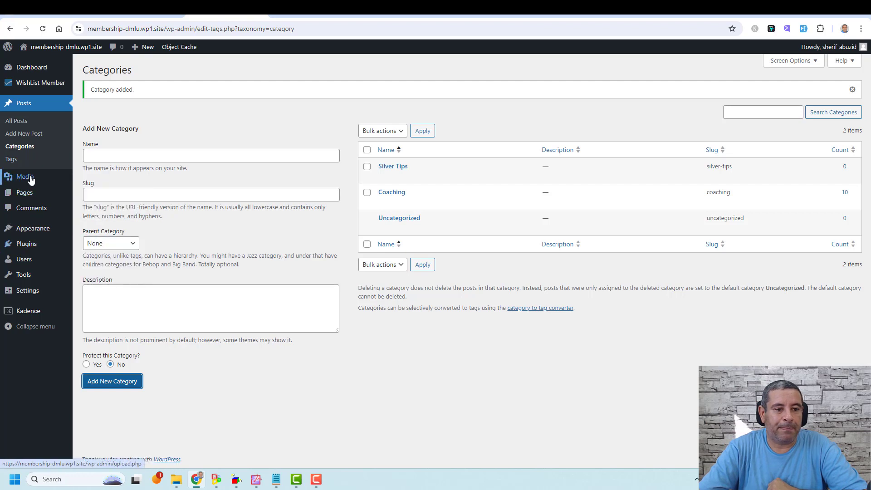
left_click(25, 134)
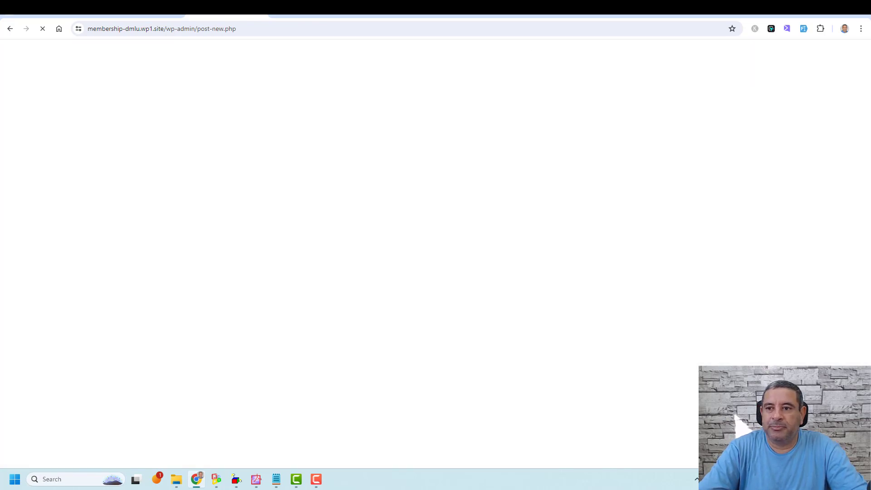
left_click(729, 17)
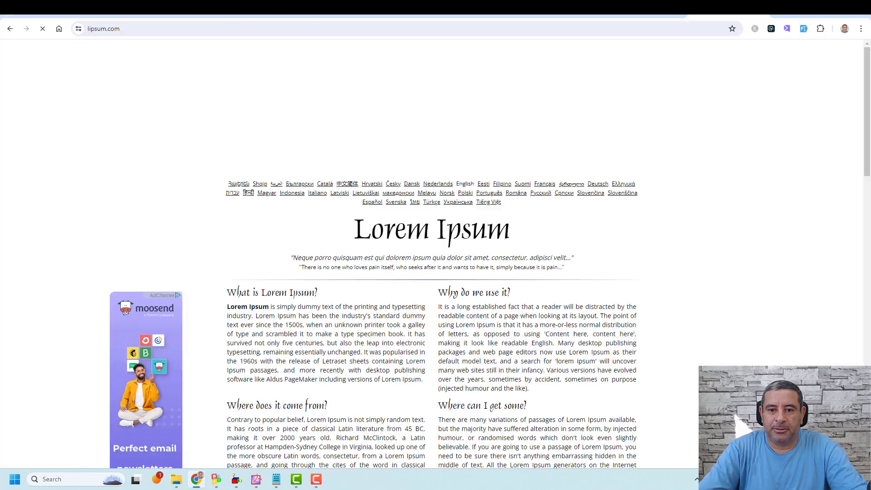
double_click(308, 295)
left_click_drag(309, 296, 531, 356)
scroll(321, 305, "down", 2)
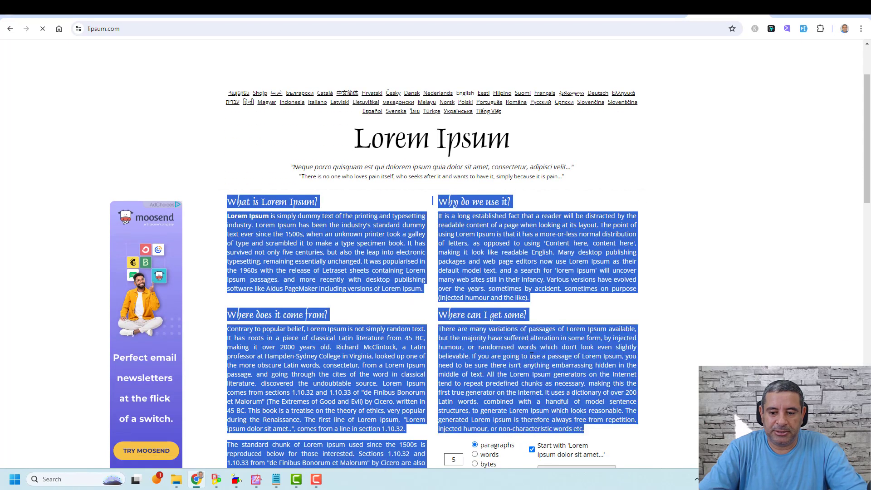
left_click(226, 16)
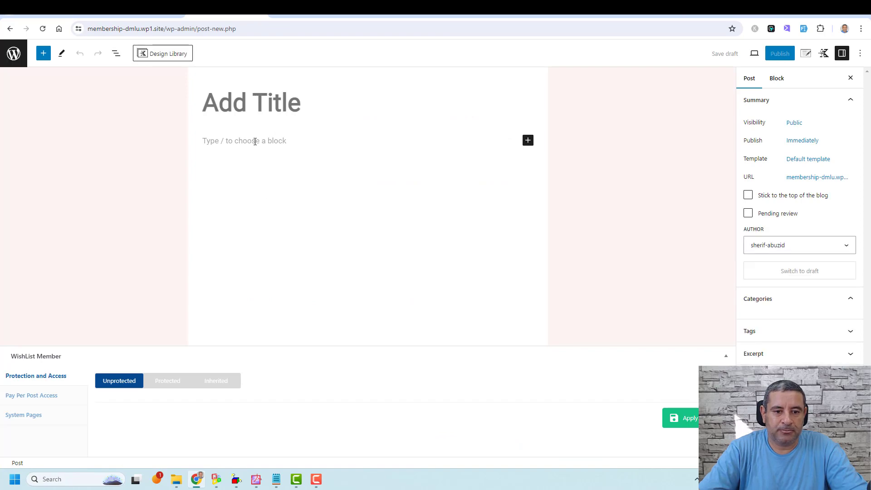
left_click(255, 141)
key("ctrl+v")
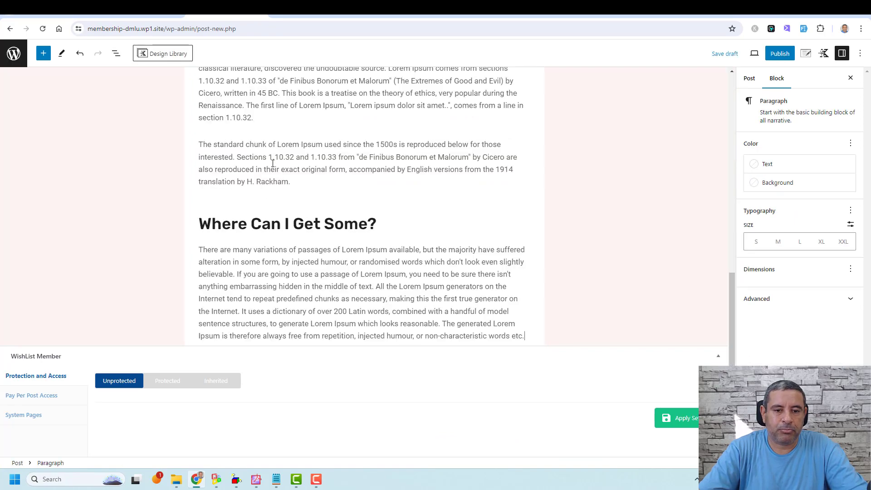
Title the post Silver Tips For Coaches and set the media library photo of framed posters above a desk as its featured image.
scroll(272, 163, "up", 15)
left_click(267, 100)
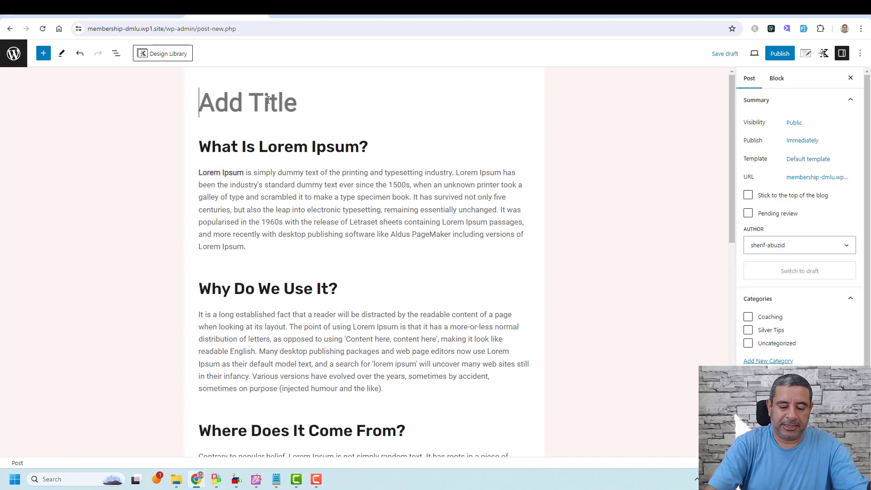
type("Silver T")
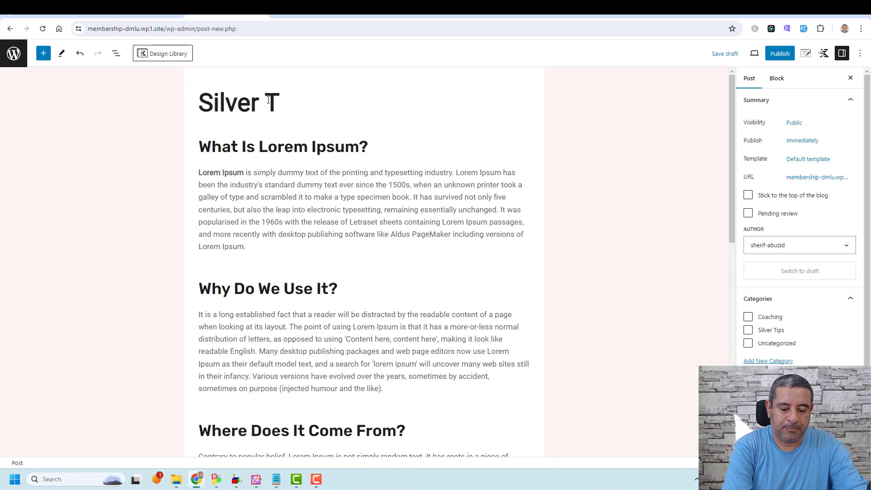
type("ips For ")
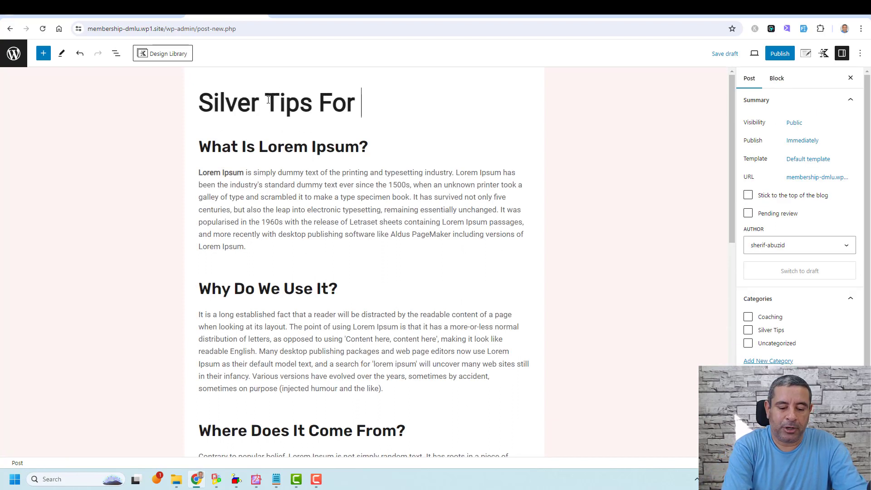
type("Coaches")
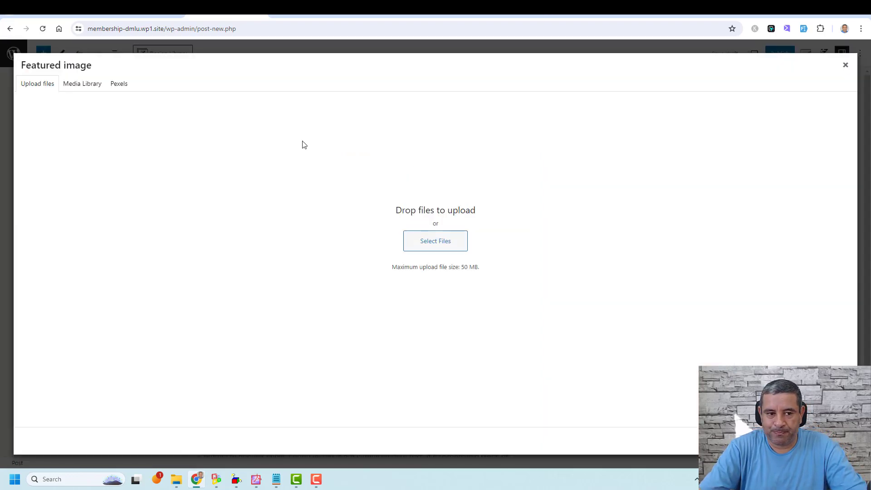
left_click(83, 87)
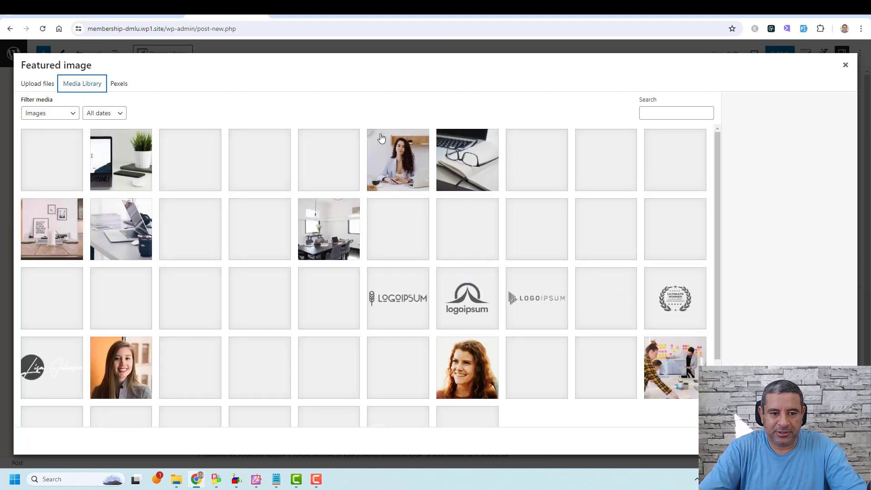
left_click(64, 241)
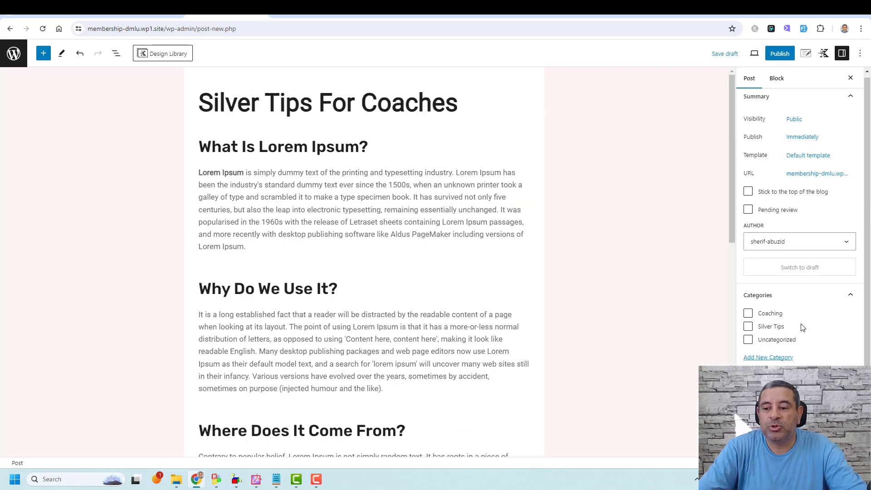
Assign the post to the Silver Tips category and publish it.
left_click(748, 327)
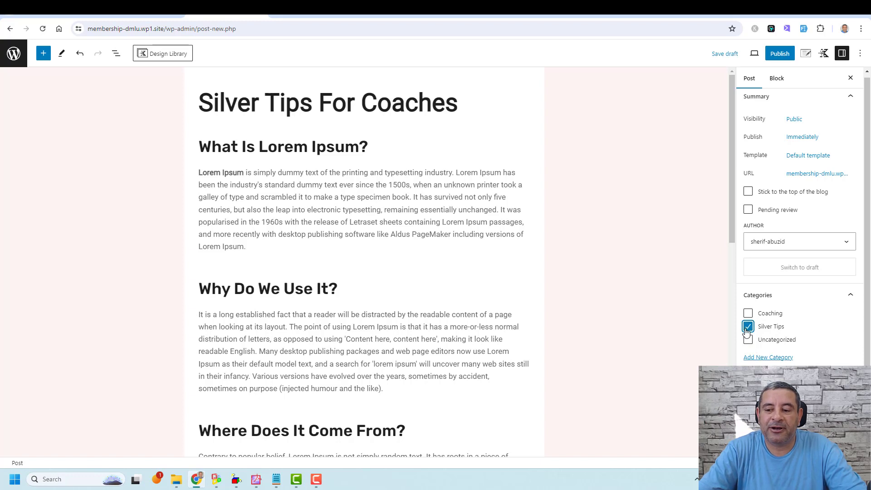
left_click(781, 55)
left_click(783, 60)
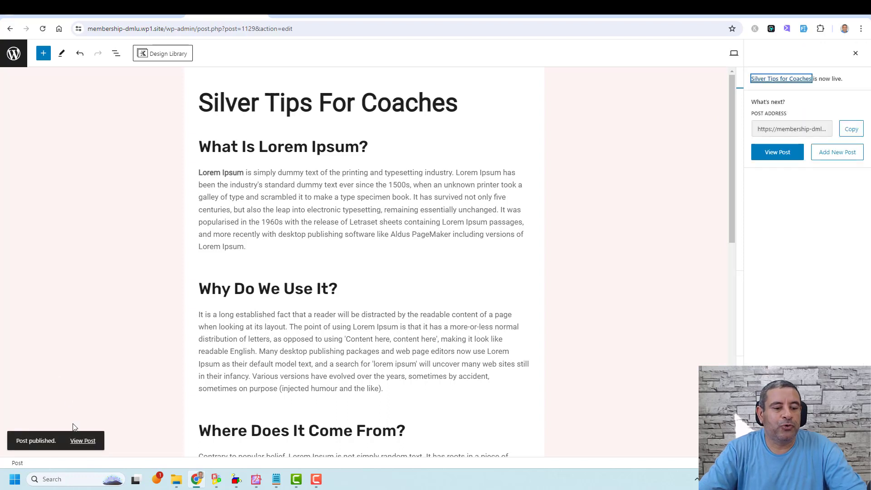
View the published post in an incognito window to check access for logged-out visitors, and close that window.
right_click(77, 441)
left_click(154, 346)
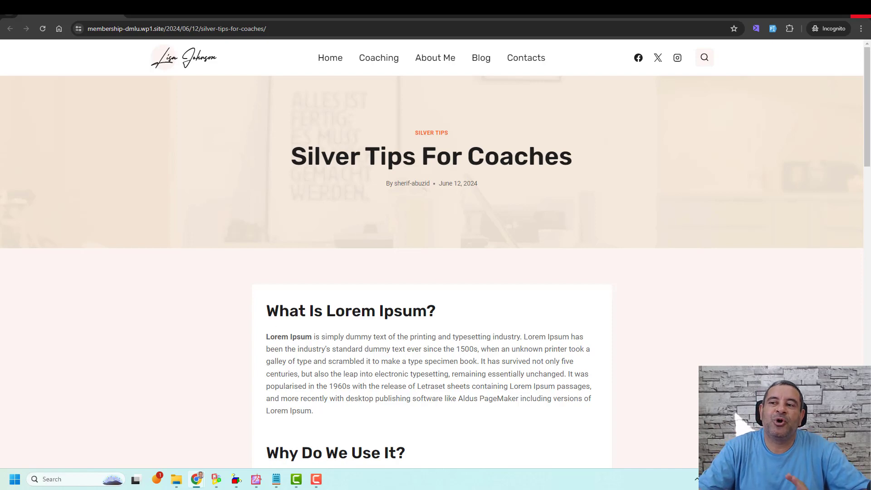
left_click(859, 16)
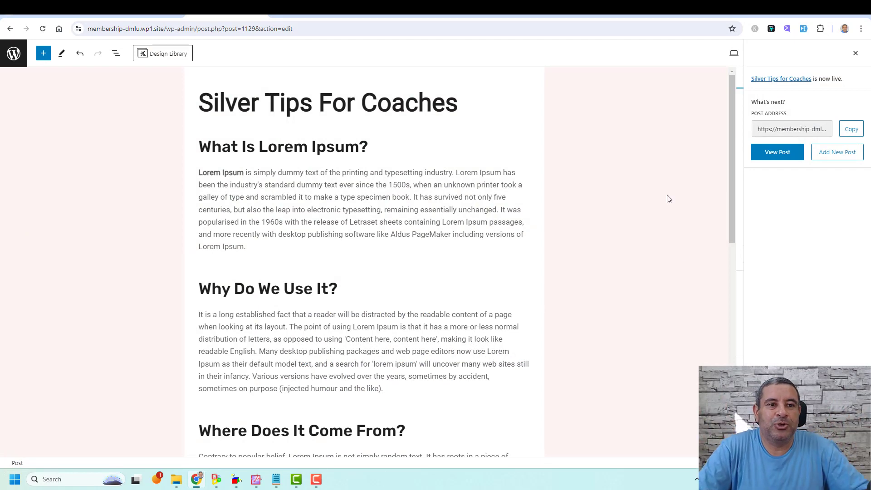
In WishList Member's Content Protection for categories, add the Silver Membership Level to the Silver Tips category.
left_click(310, 16)
mouse_move(62, 47)
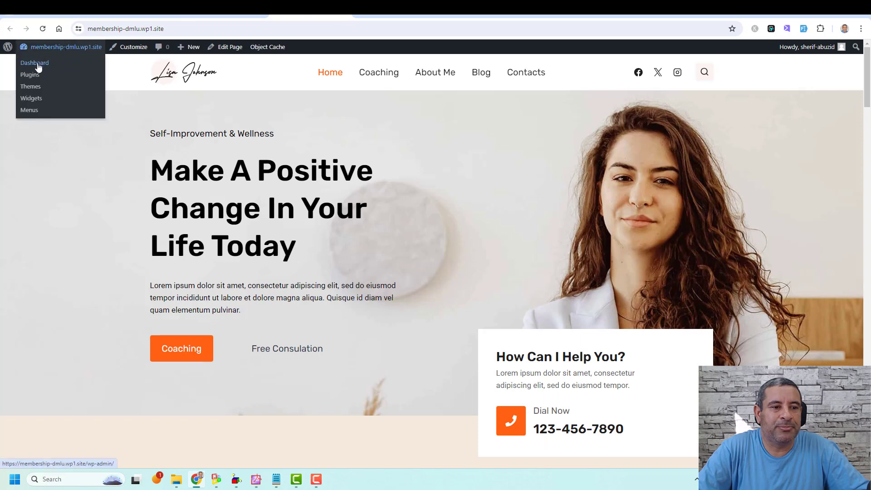
left_click(36, 63)
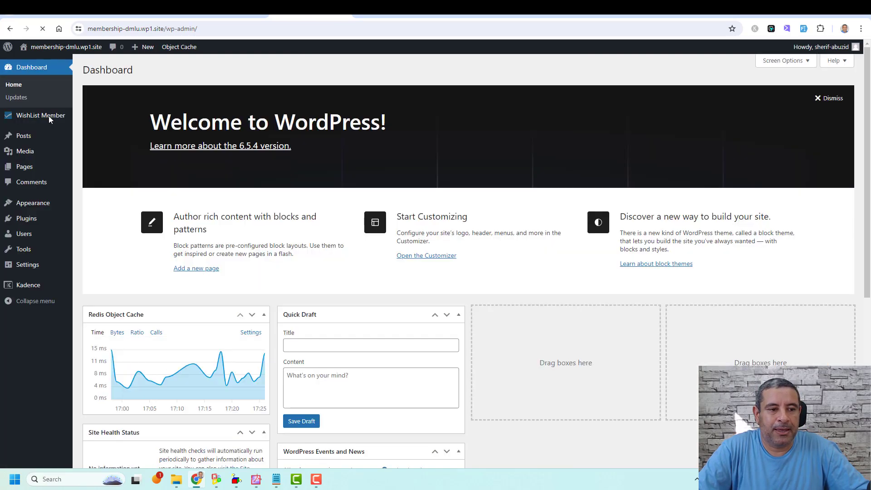
mouse_move(44, 119)
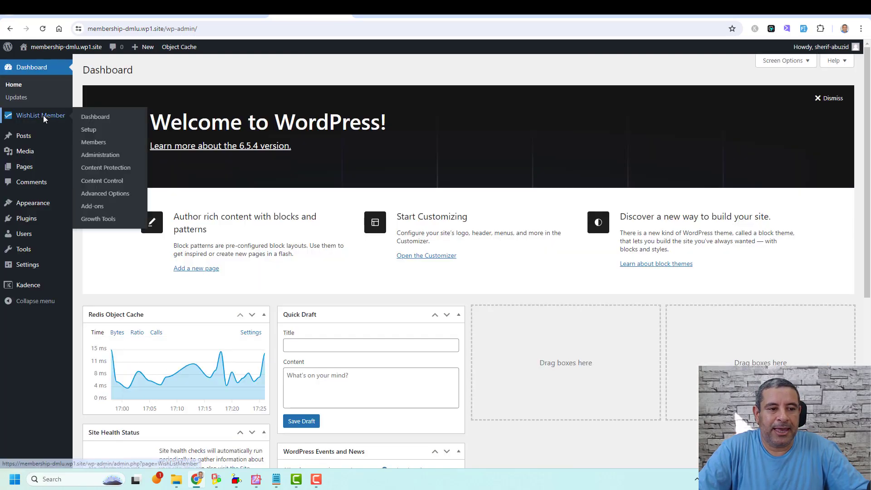
left_click(94, 168)
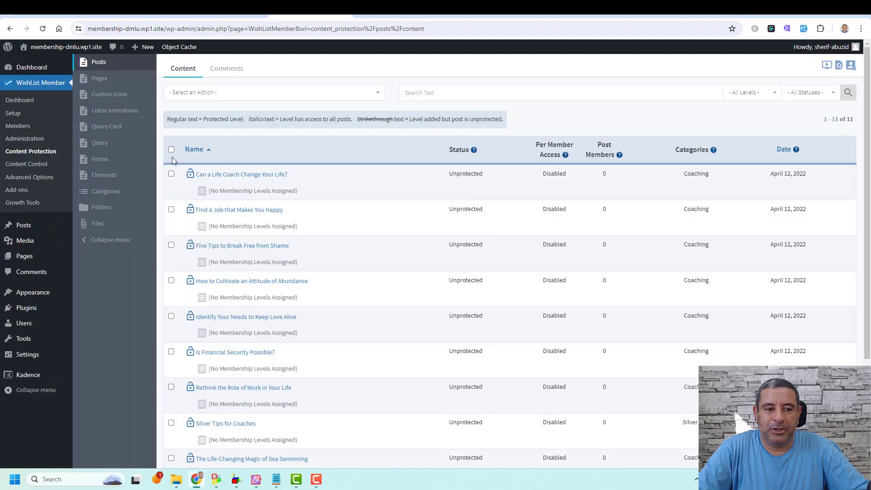
left_click(120, 197)
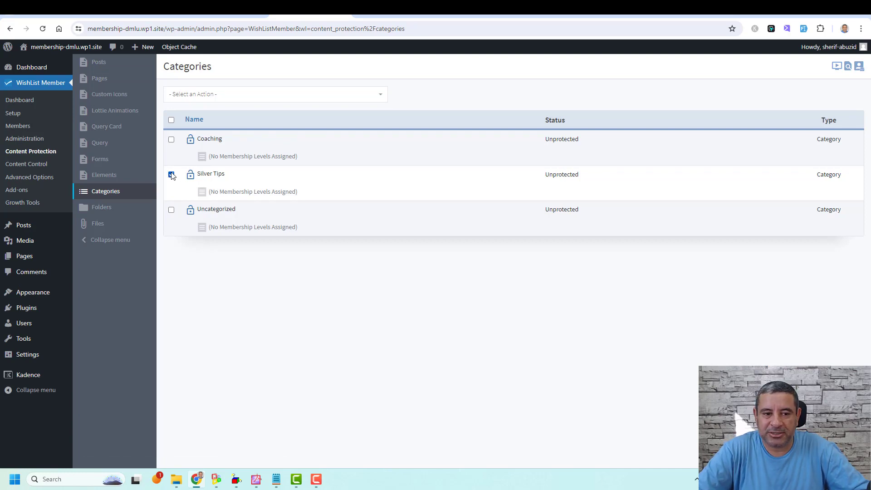
left_click(227, 98)
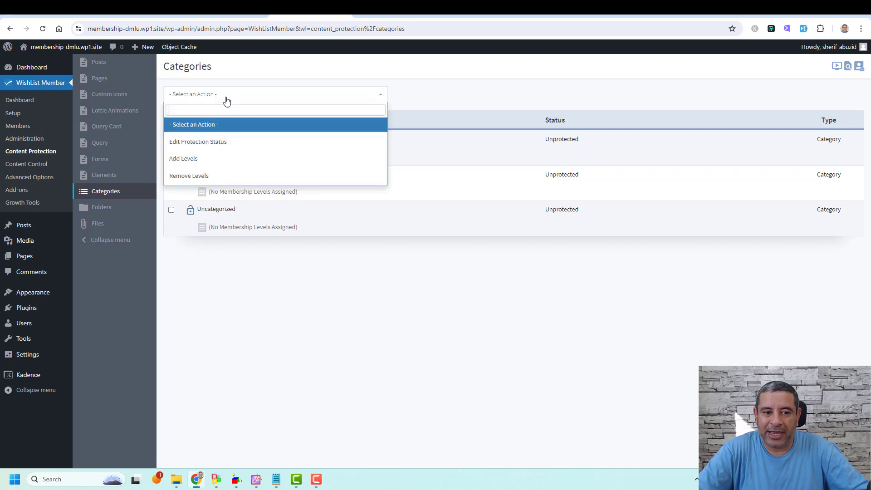
left_click(232, 159)
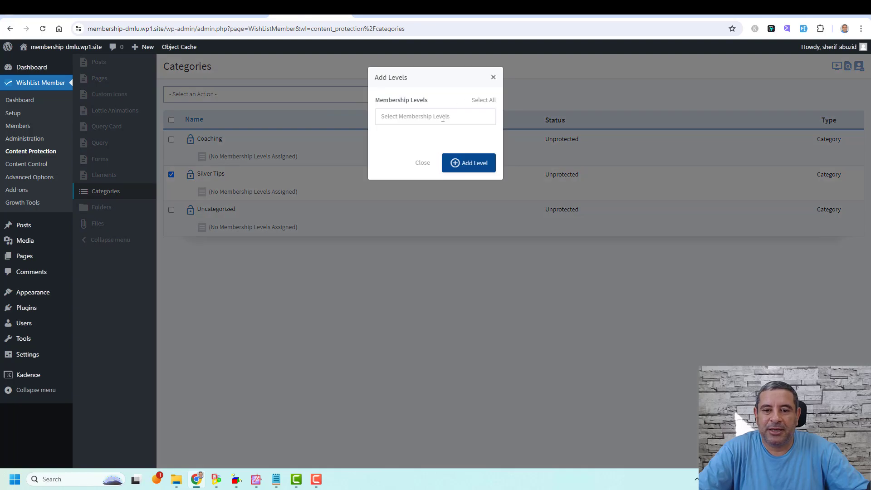
left_click(442, 118)
left_click(414, 136)
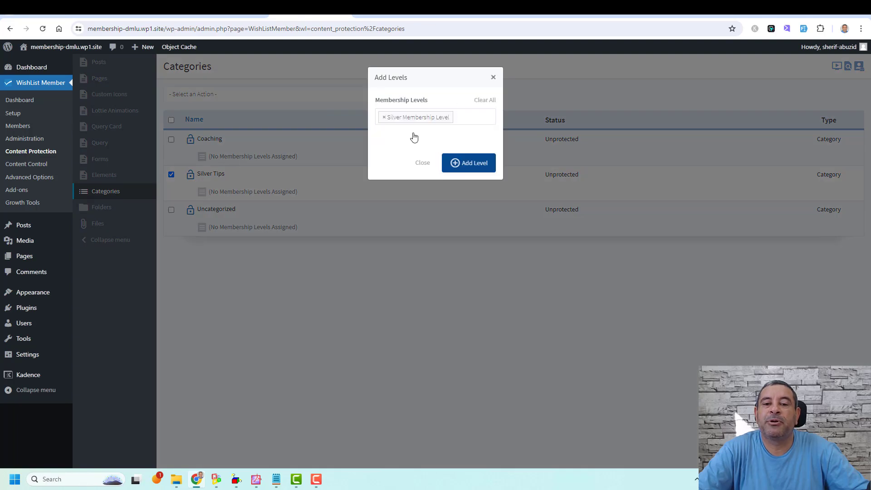
left_click(467, 164)
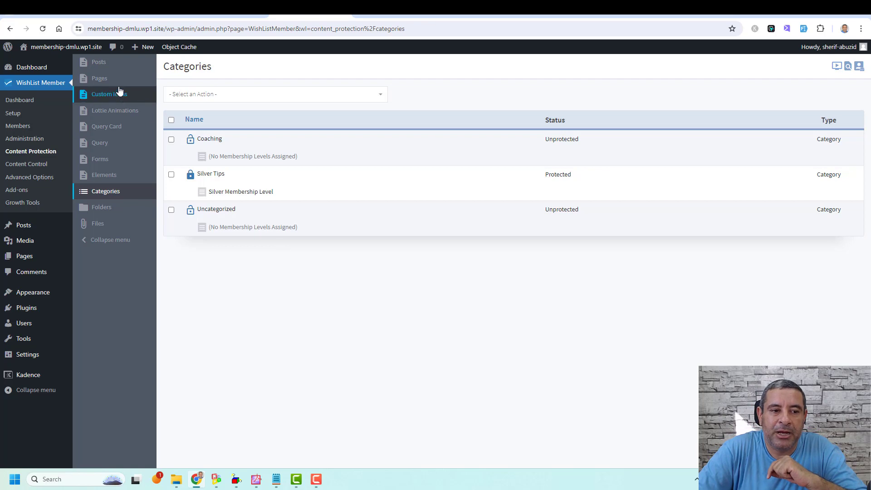
In Content Protection for posts, set the protection status of Silver Tips for Coaches to Inherited.
left_click(107, 69)
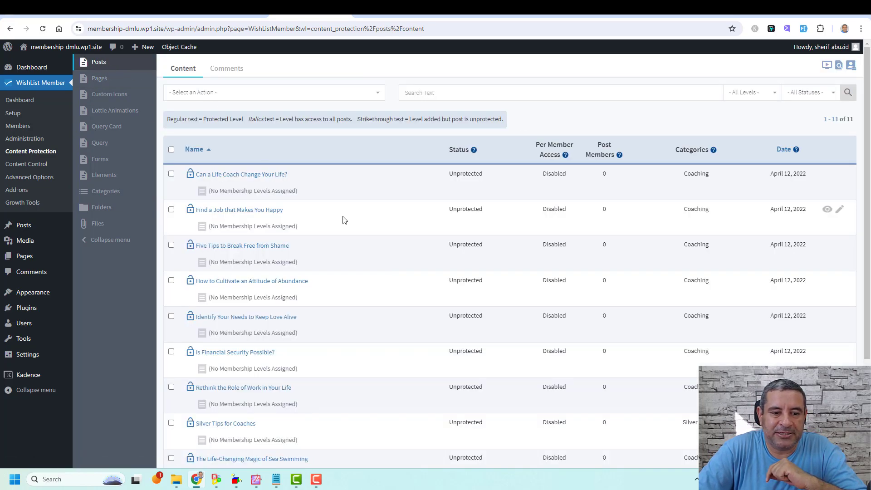
scroll(343, 219, "down", 3)
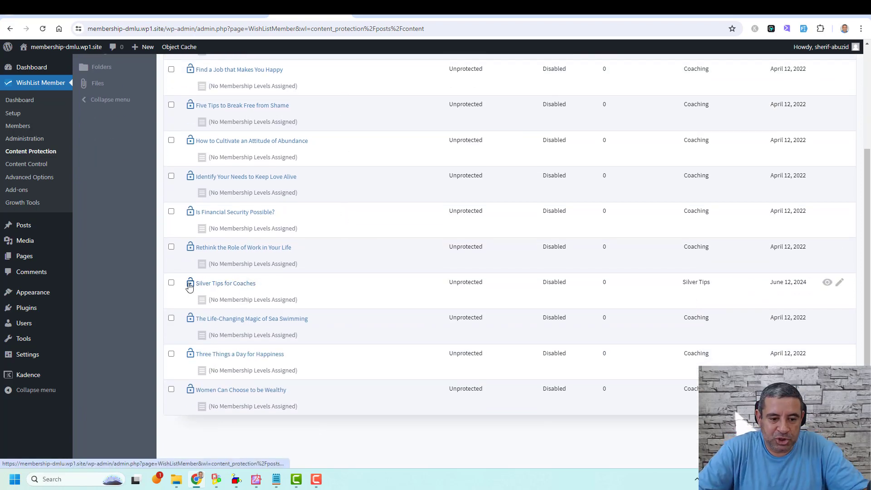
left_click(171, 282)
scroll(272, 224, "up", 3)
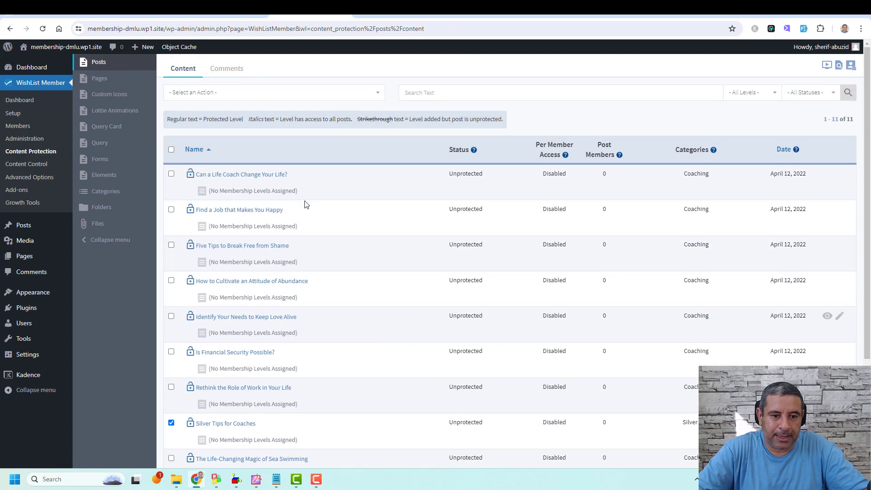
left_click(269, 92)
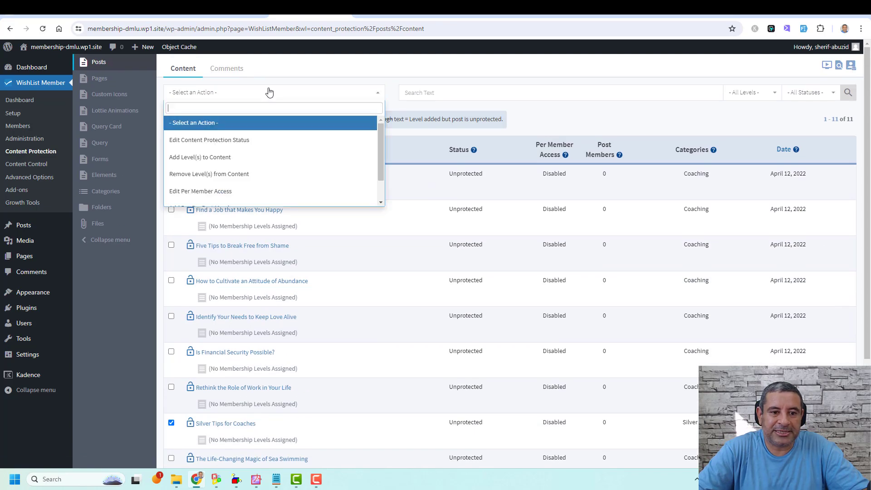
left_click(265, 140)
left_click(406, 118)
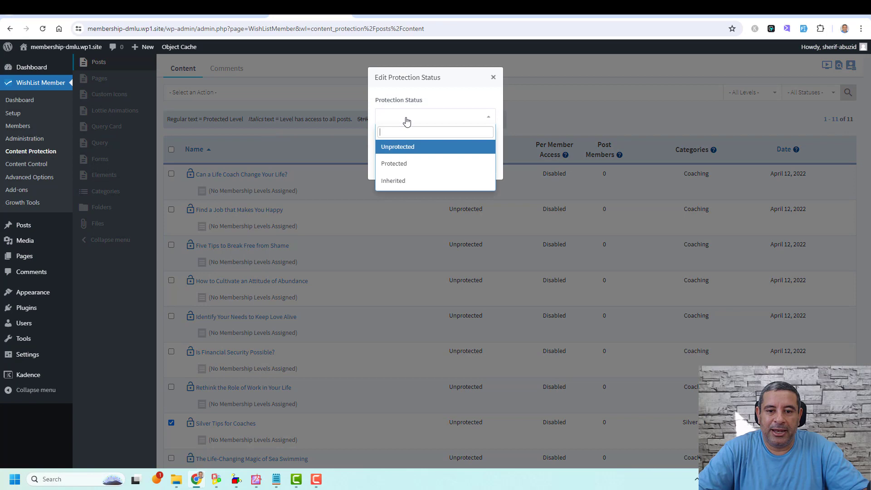
left_click(394, 181)
left_click(481, 162)
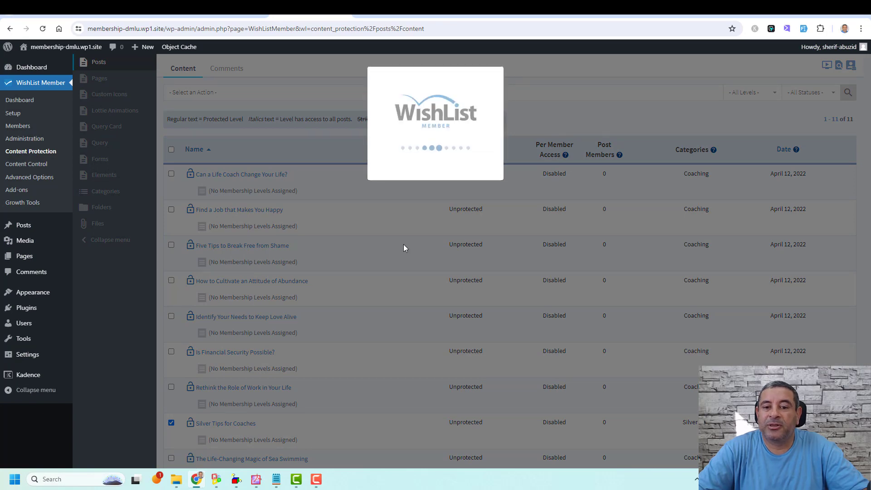
Flush the object cache and reload the posts protection list to check the status of Silver Tips for Coaches.
scroll(403, 244, "down", 3)
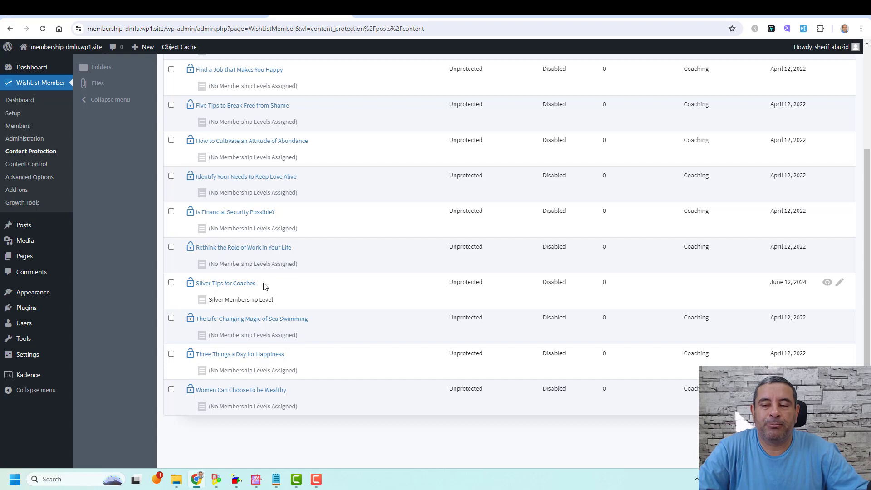
left_click(44, 29)
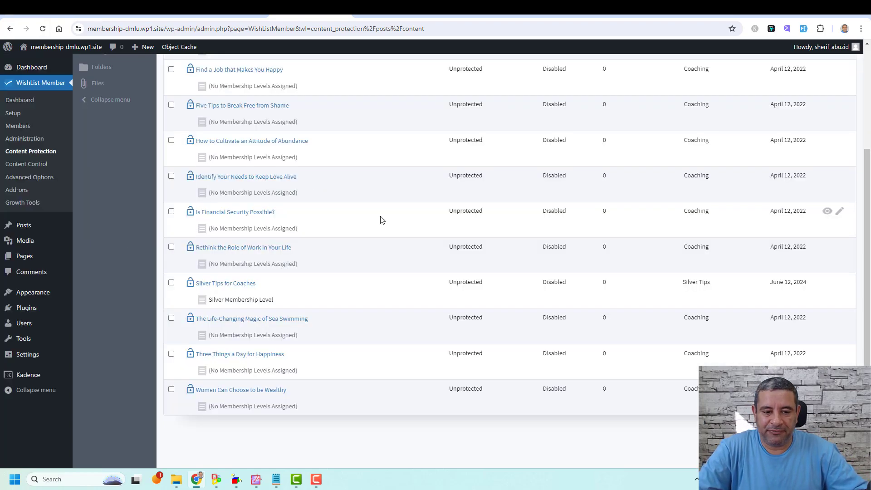
left_click(185, 61)
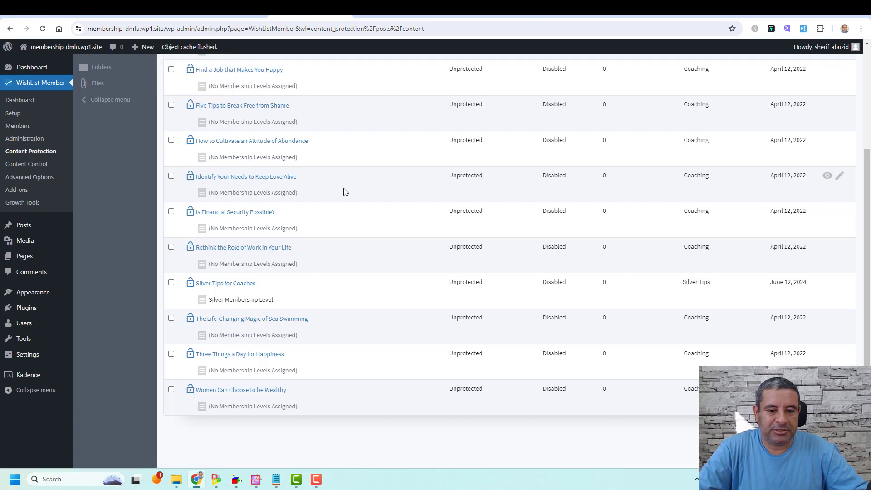
left_click(43, 28)
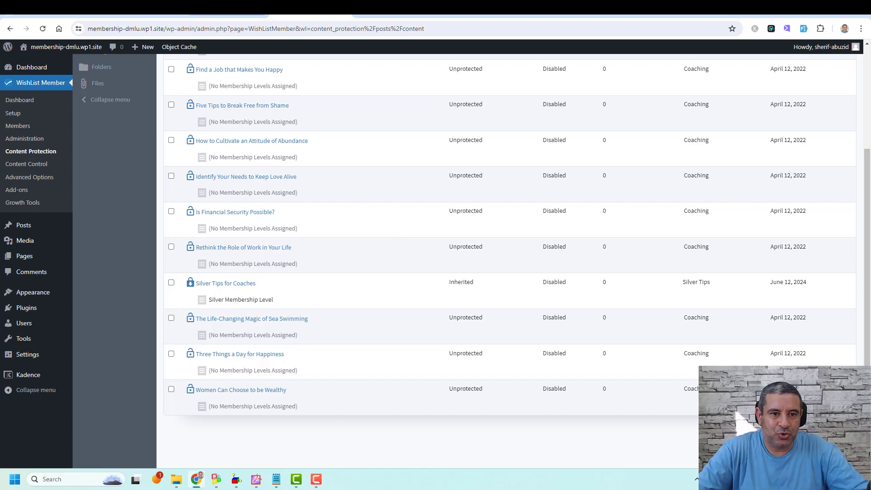
From its editor, view the Silver Tips For Coaches post in an incognito window, and close that window.
left_click(213, 12)
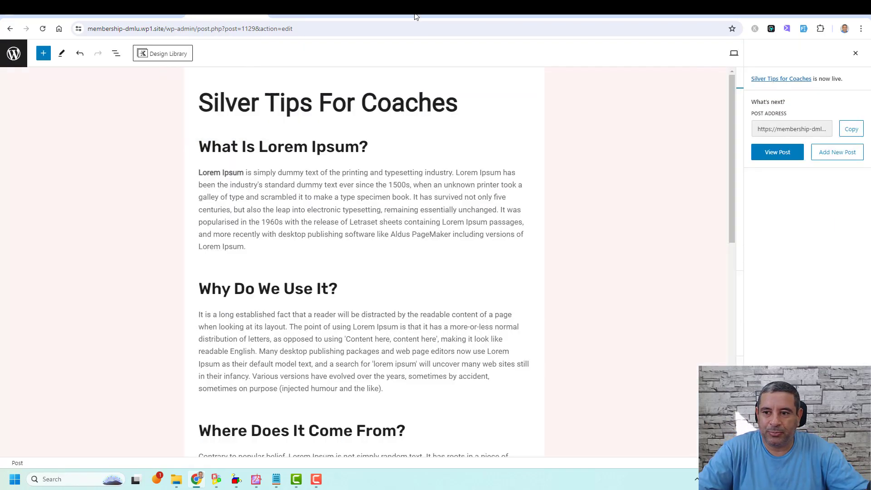
left_click(856, 56)
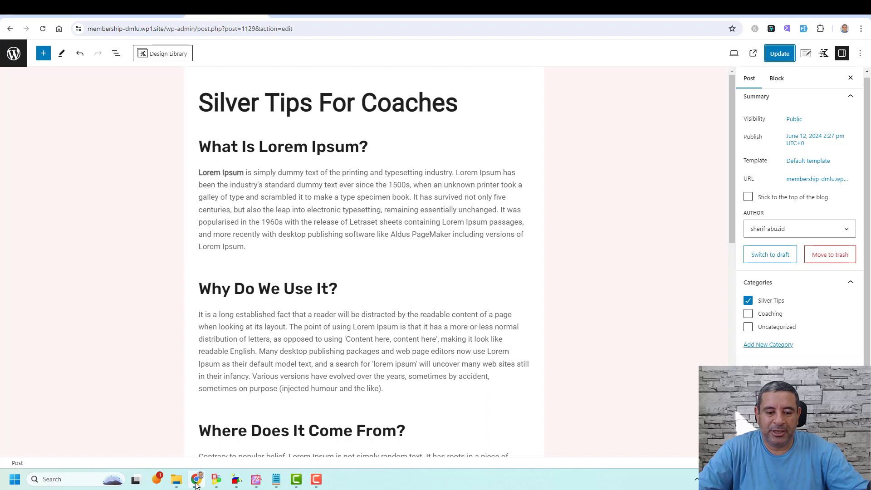
right_click(753, 55)
left_click(717, 91)
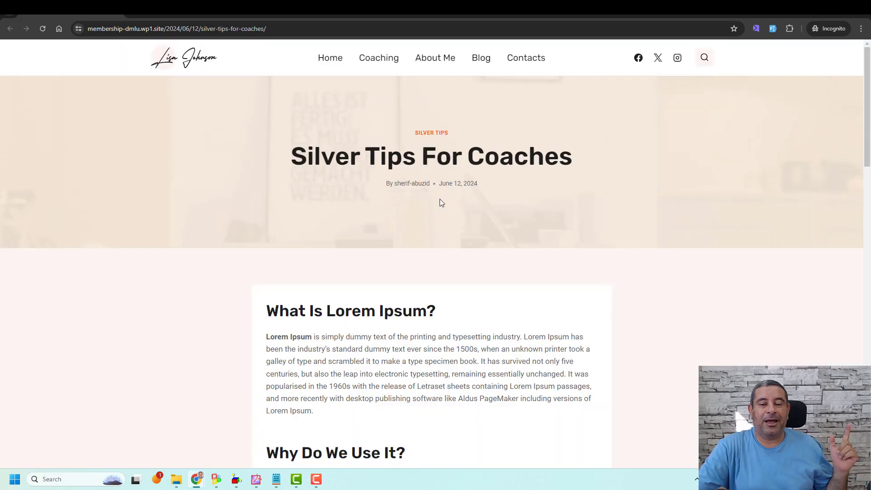
left_click(861, 16)
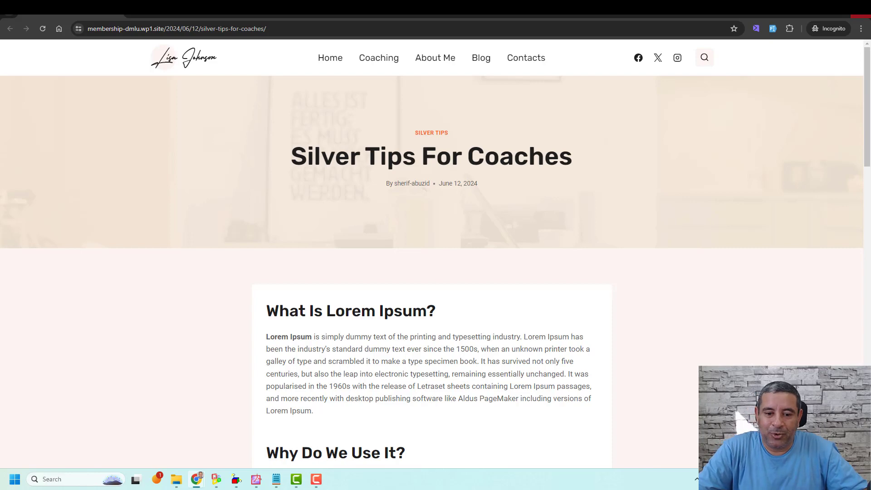
Reload the post editor and view Silver Tips For Coaches in an incognito window again to recheck logged-out access.
left_click(42, 28)
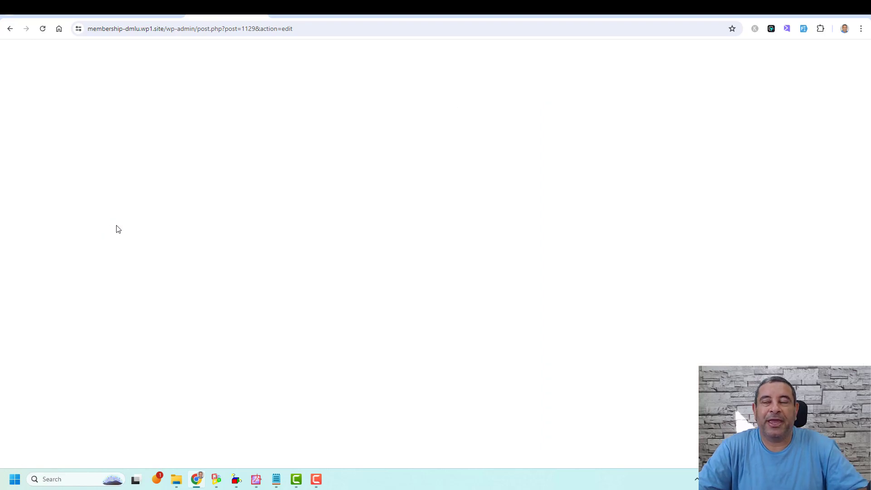
scroll(132, 272, "down", 10)
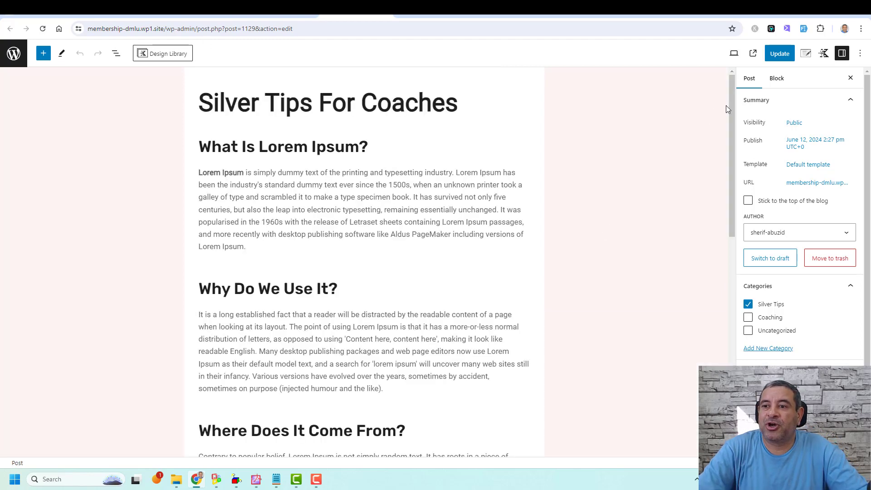
right_click(753, 53)
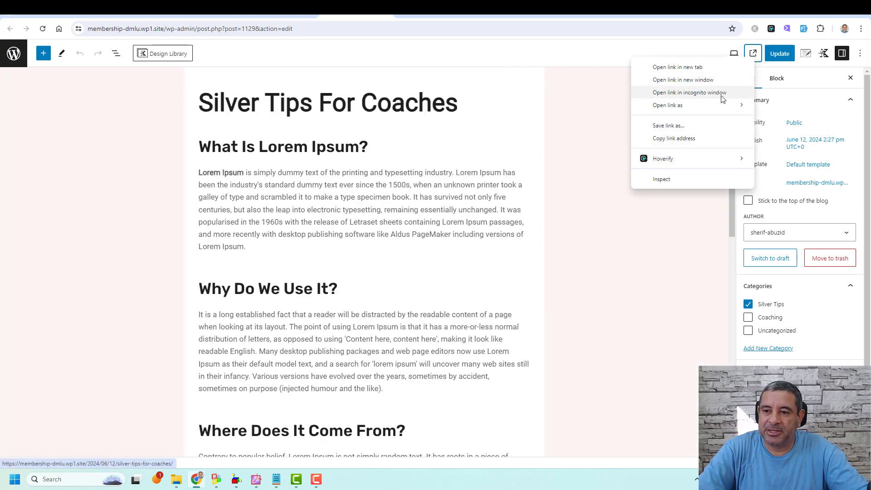
left_click(688, 93)
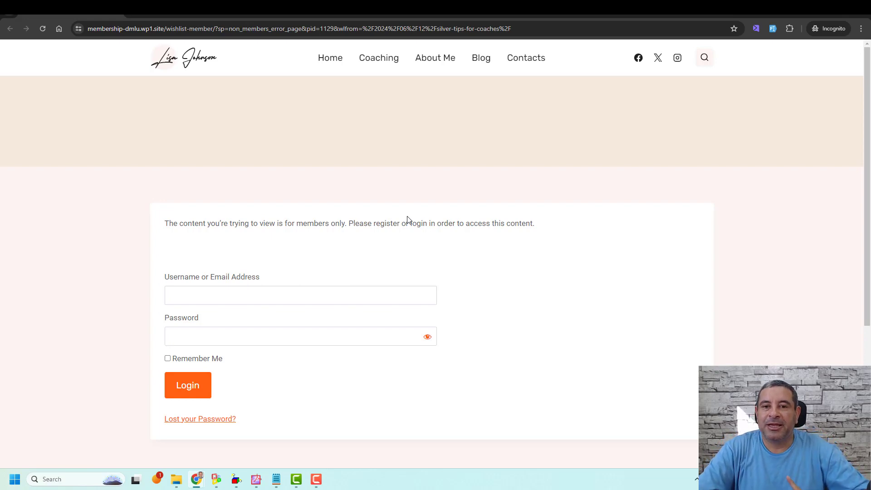
From the incognito blog page, check logged-out access to Women Can Choose To Be Wealthy and Silver Tips For Coaches.
left_click(479, 62)
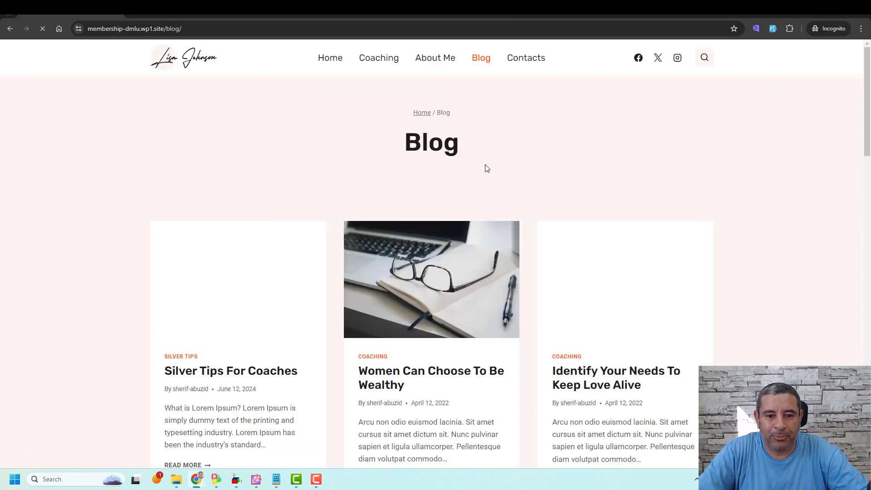
scroll(131, 391, "down", 1)
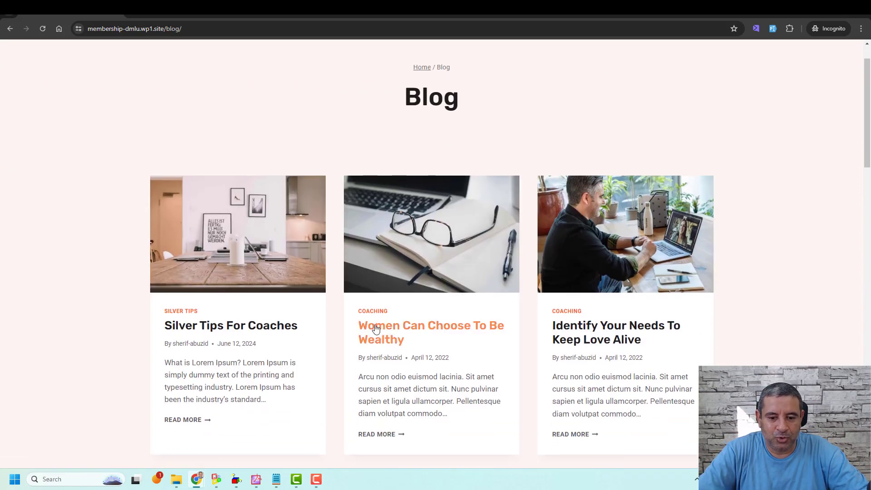
right_click(397, 334)
key("Escape")
left_click(397, 333)
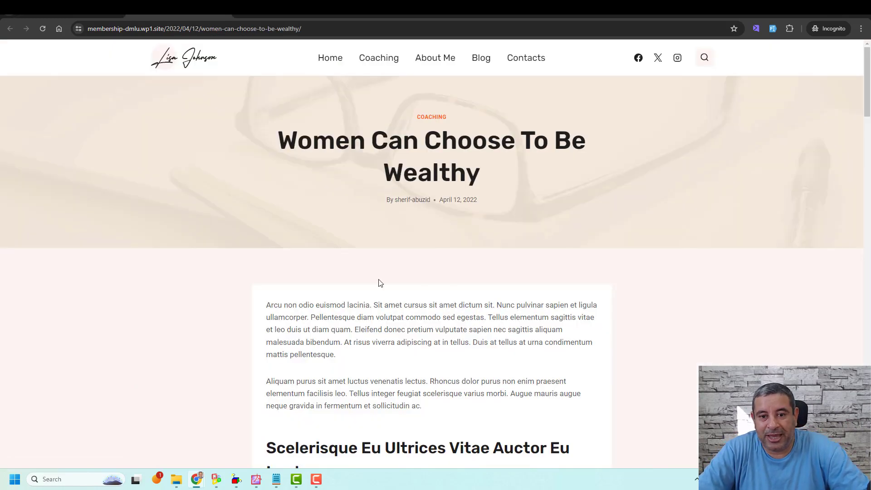
left_click(10, 29)
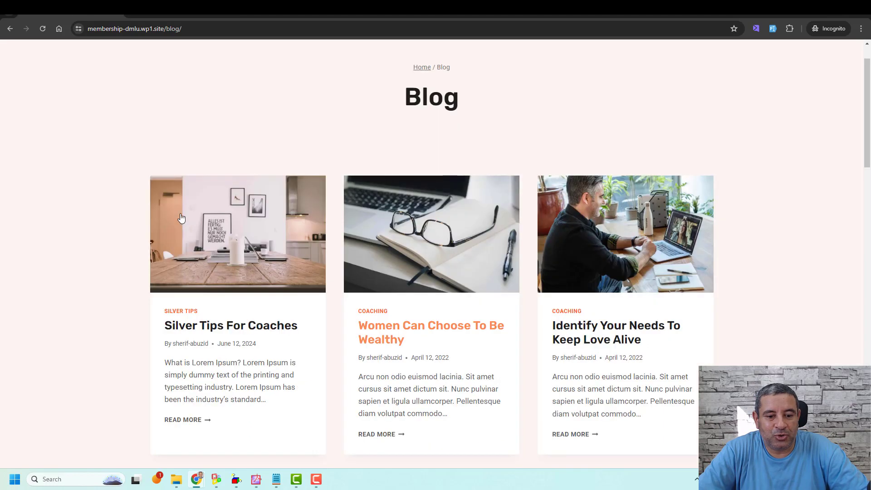
left_click(237, 325)
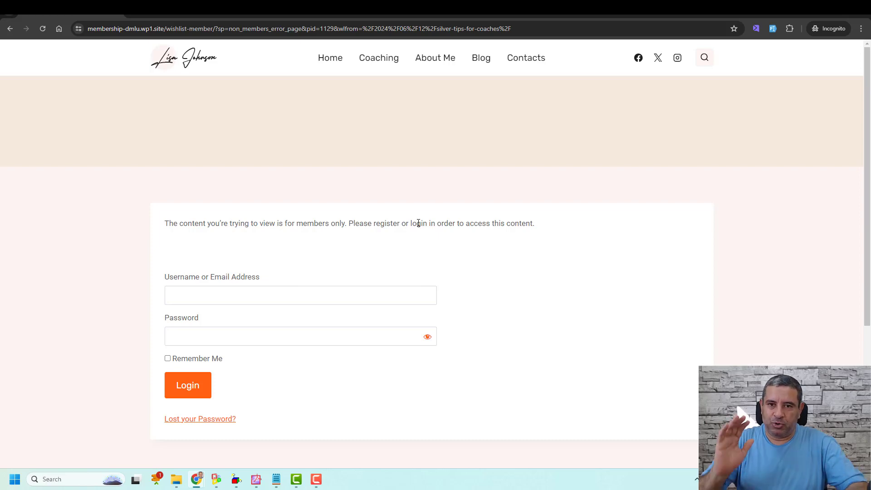
key("alt+Tab")
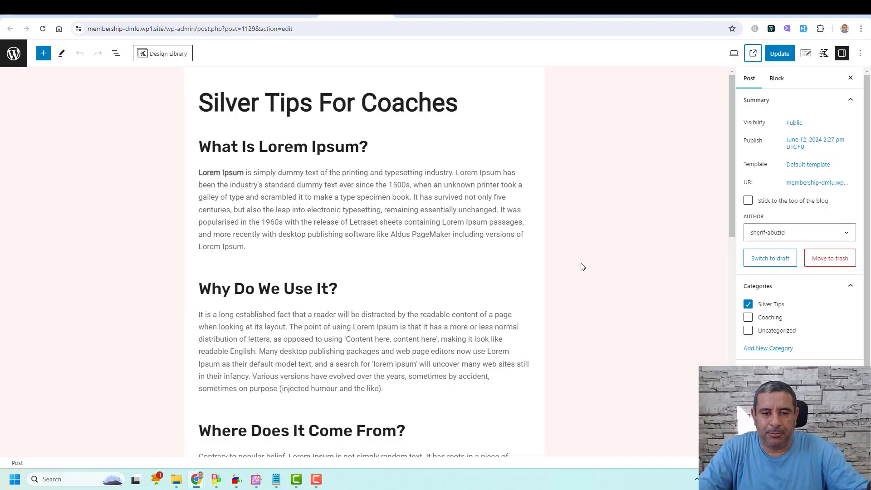
Return to the Posts list and open a blank new post in a separate tab.
left_click(14, 53)
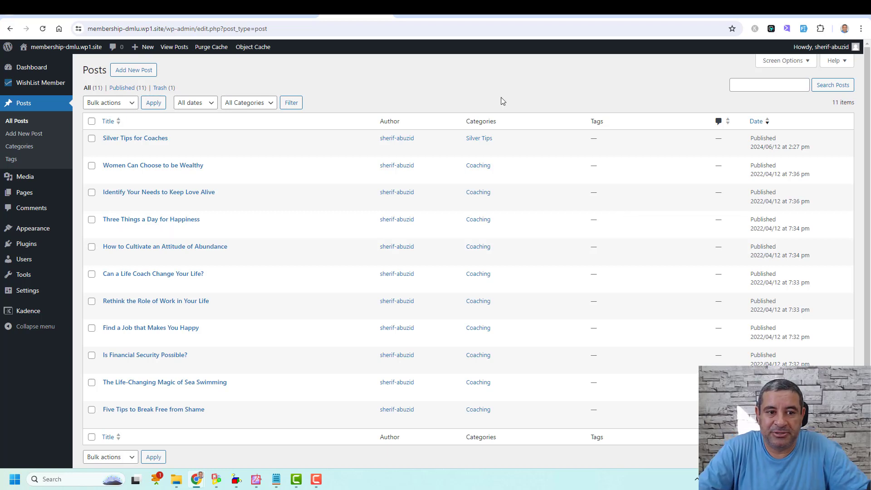
right_click(147, 75)
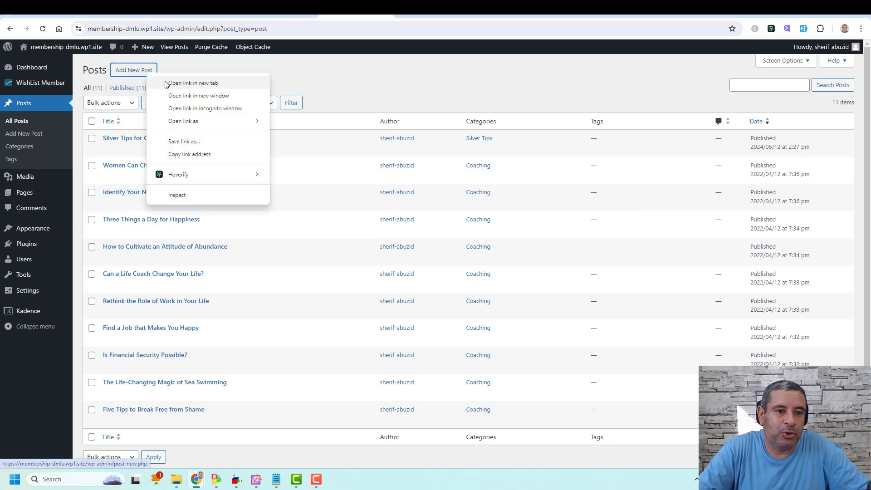
left_click(166, 84)
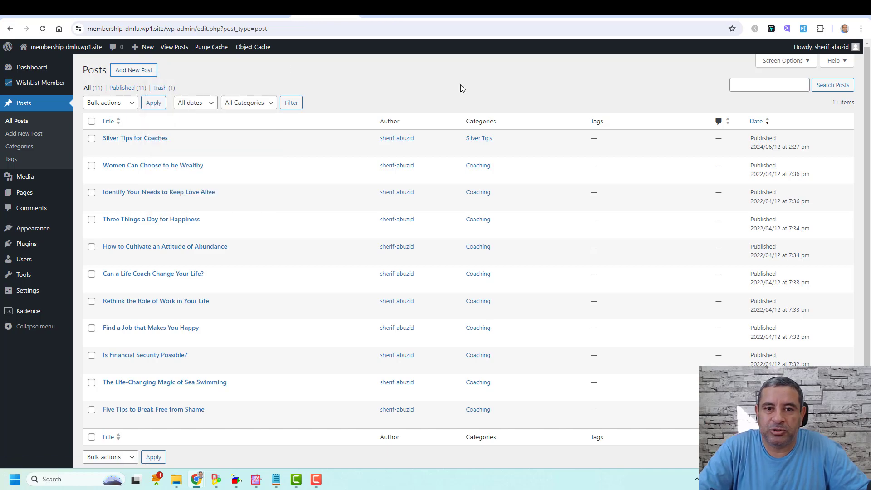
Check logged-out access to the Office Joy Time post and the blog's Silver Tips category in an incognito window.
right_click(751, 55)
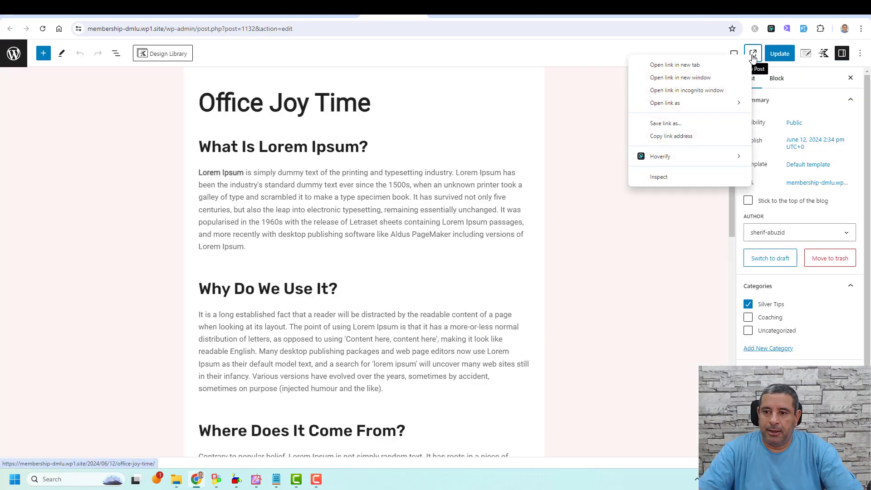
left_click(718, 91)
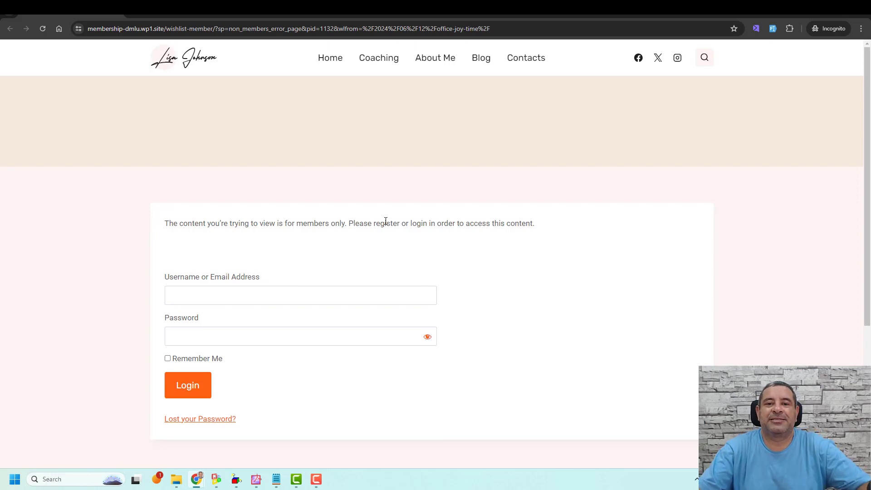
left_click(481, 63)
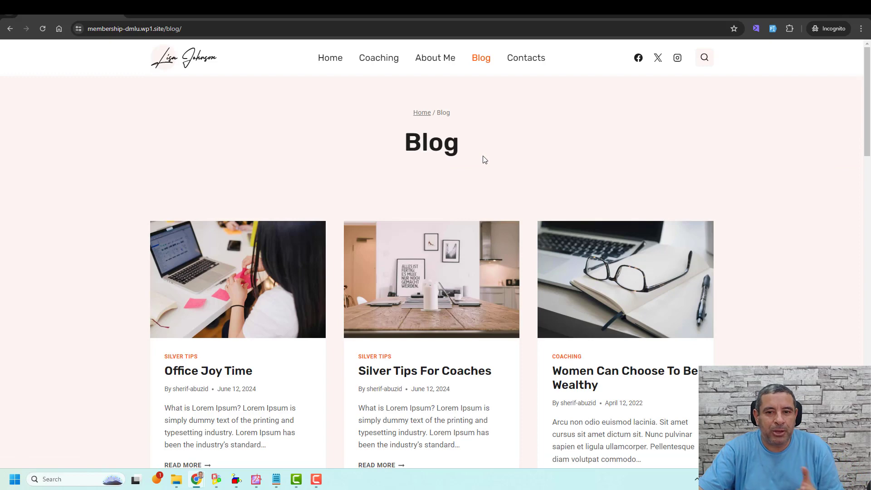
scroll(484, 159, "down", 2)
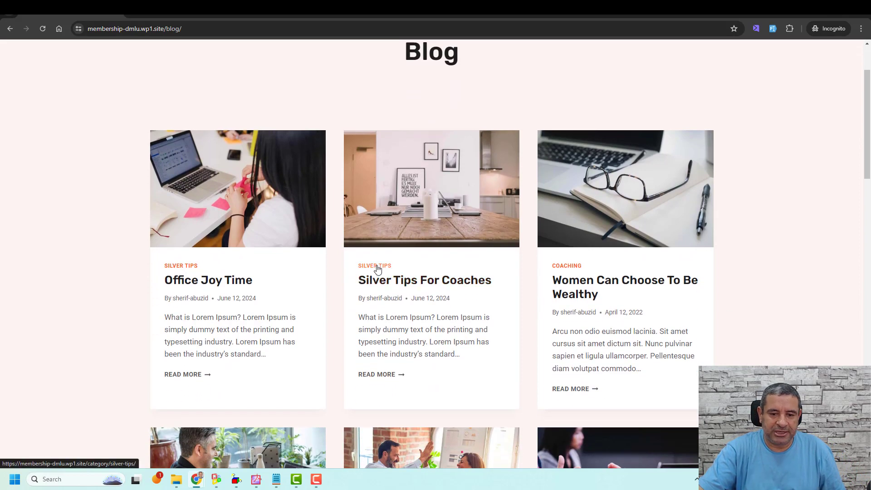
left_click(377, 269)
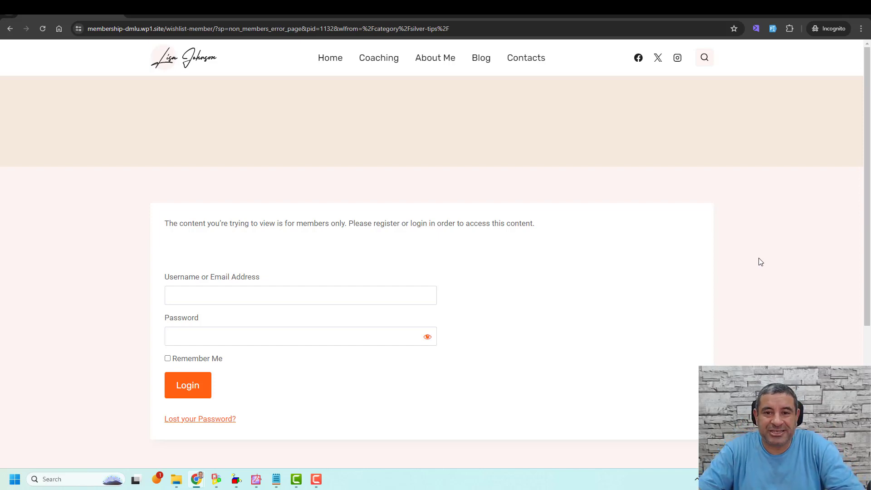
key("alt+Tab")
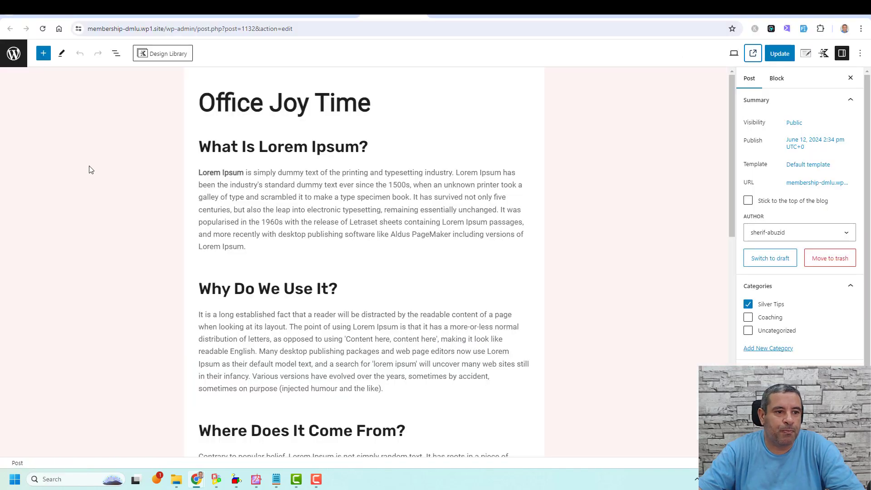
Leave the post editor and start a new page.
left_click(14, 54)
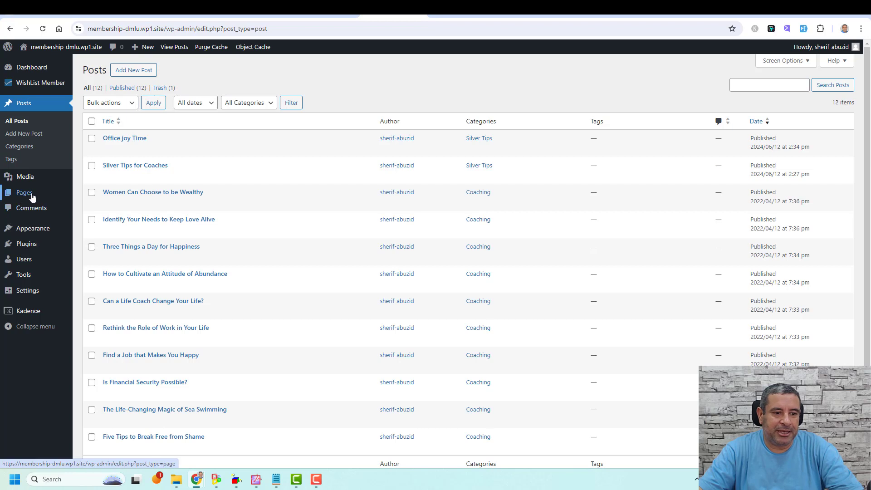
mouse_move(28, 193)
left_click(93, 206)
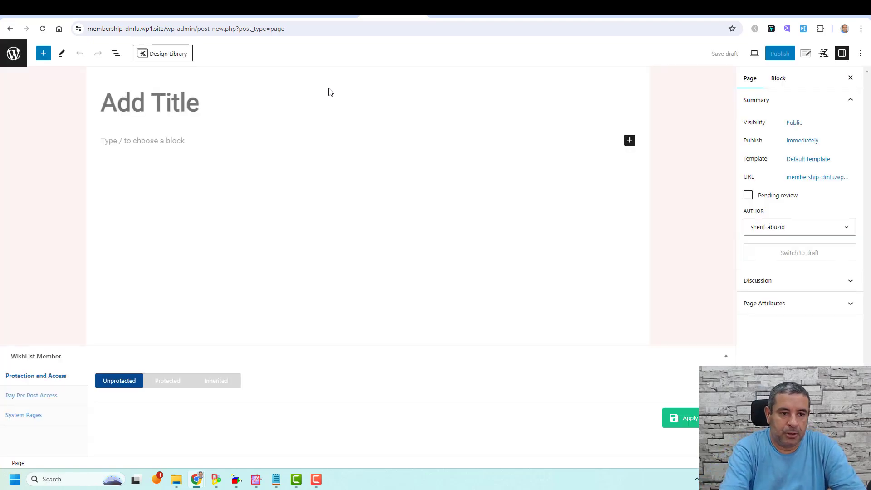
Title the new page "Join Silver Membership".
type("Join Se")
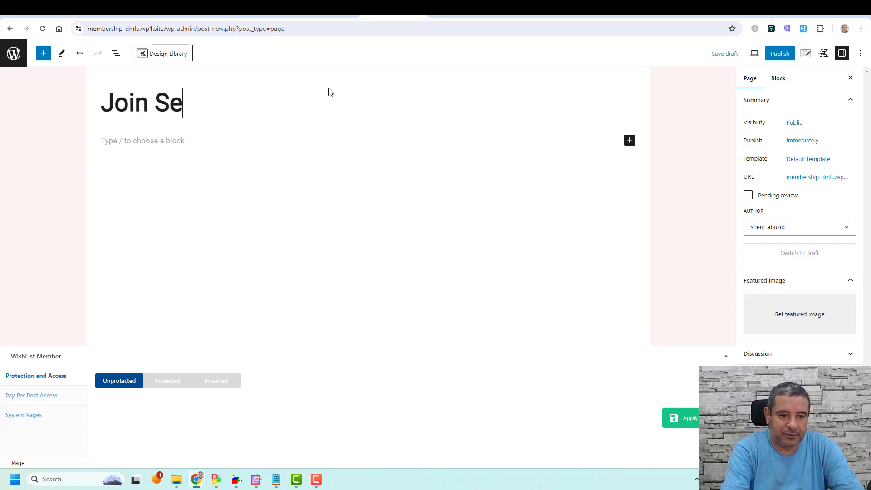
key("BackSpace")
type("ilver Memb")
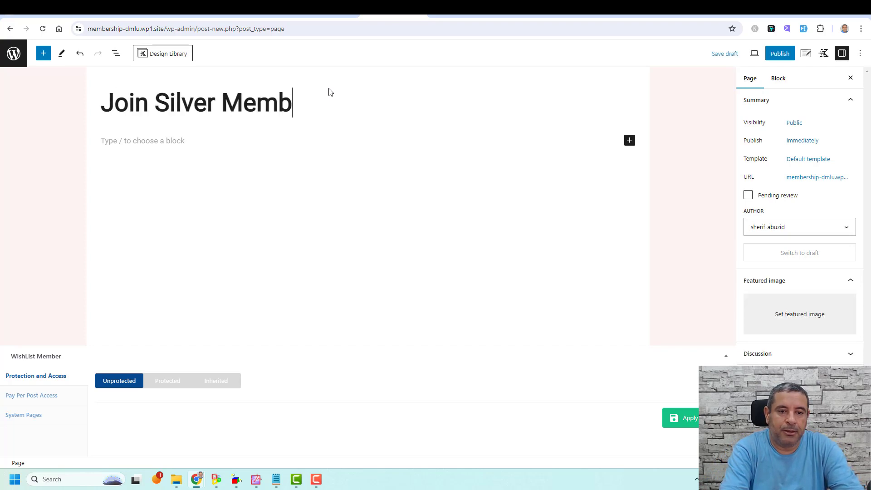
type("ership")
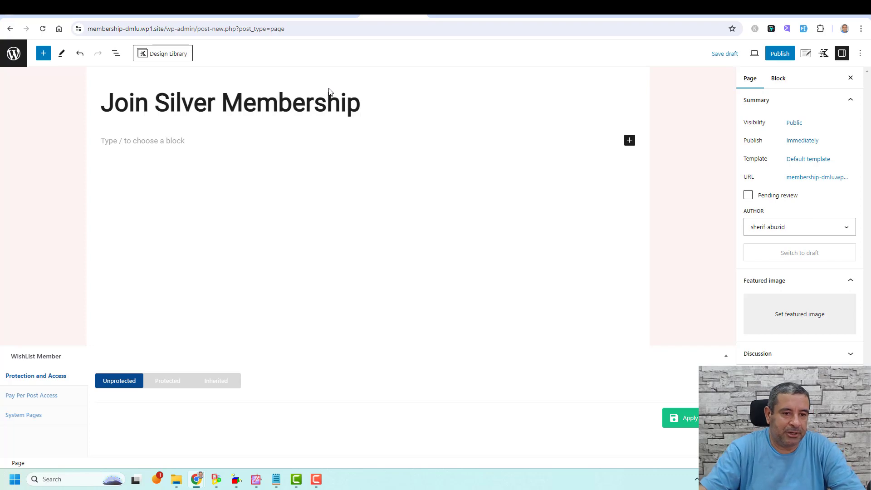
Insert the Kadence Design Library's Home 5 page design into the page body and look over its sections.
left_click(161, 140)
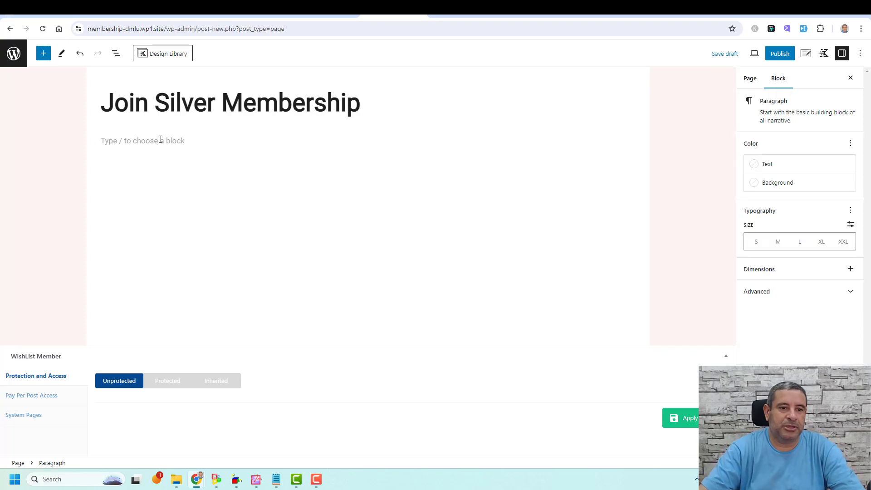
left_click(172, 58)
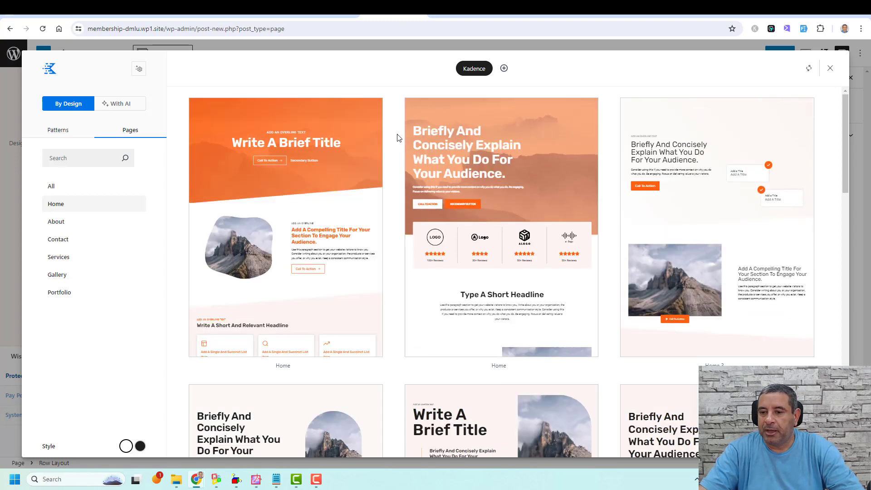
scroll(622, 272, "down", 5)
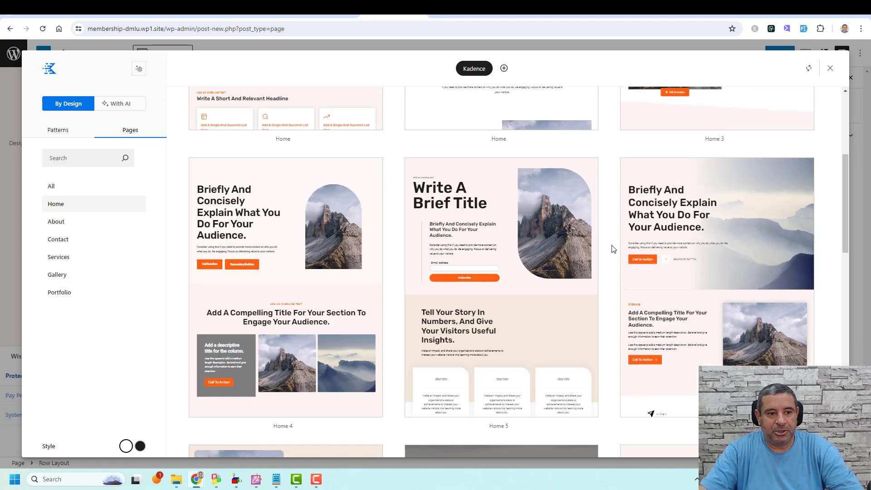
scroll(612, 248, "up", 2)
scroll(613, 249, "down", 15)
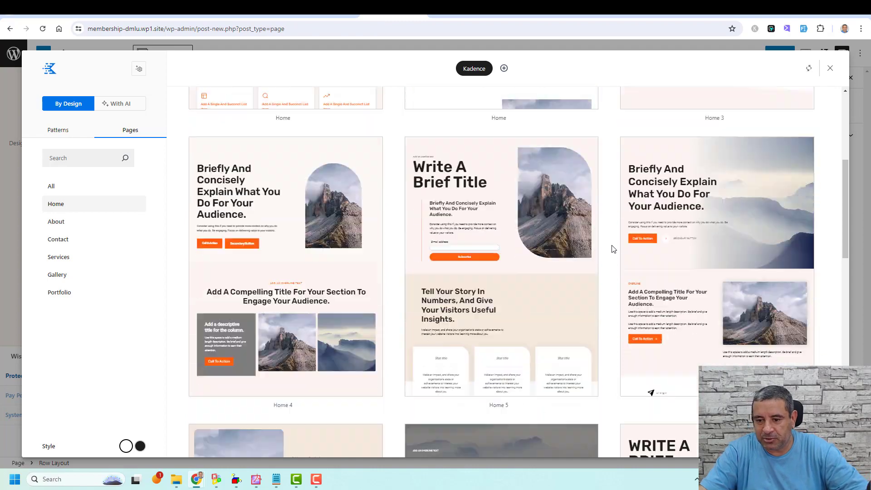
scroll(613, 249, "up", 15)
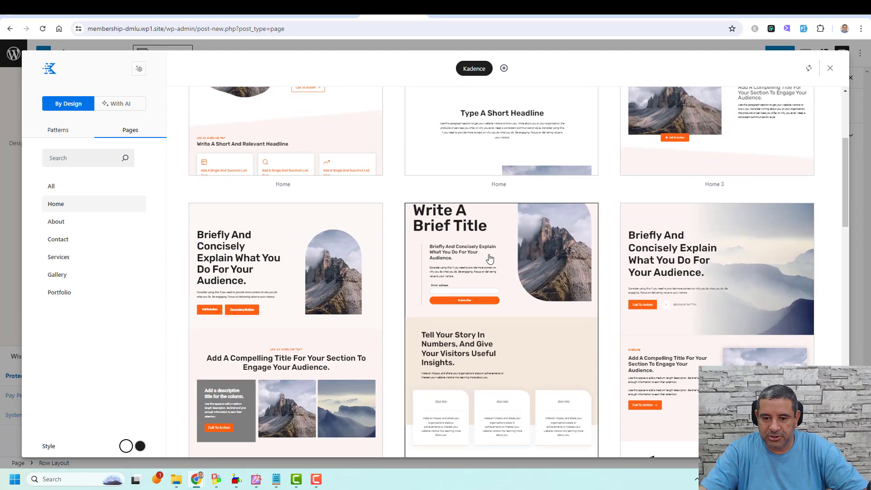
left_click(490, 259)
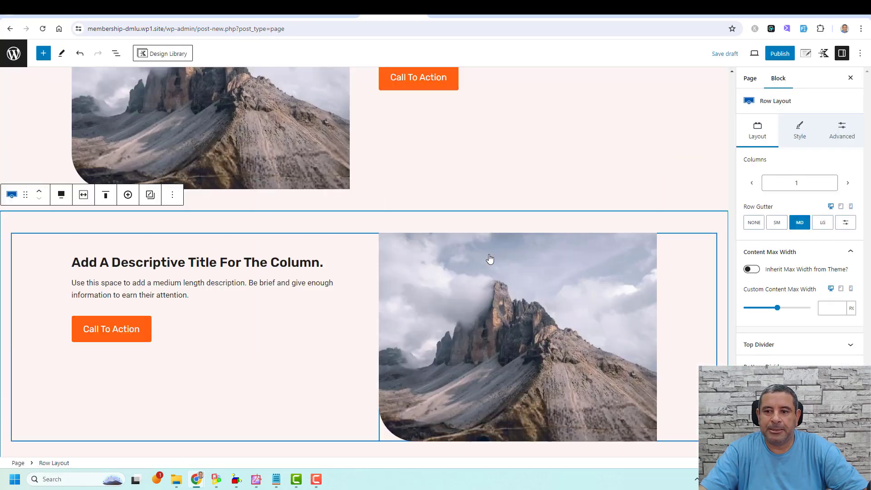
scroll(510, 217, "down", 10)
scroll(512, 218, "up", 15)
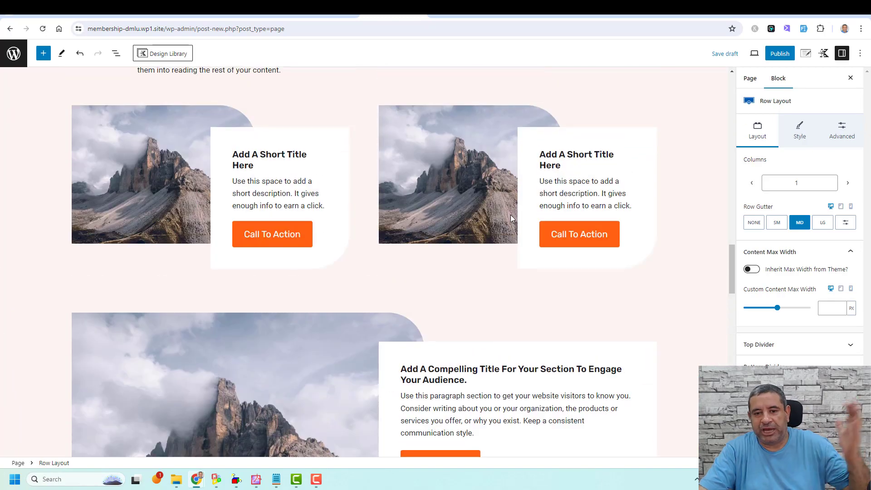
scroll(511, 218, "up", 3)
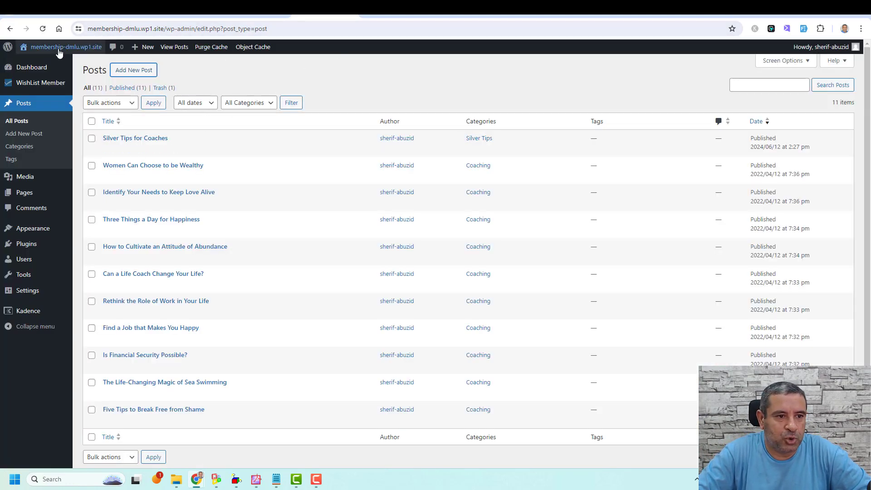
Refresh the Posts list and open the Office joy Time post for editing in a new tab.
left_click(44, 29)
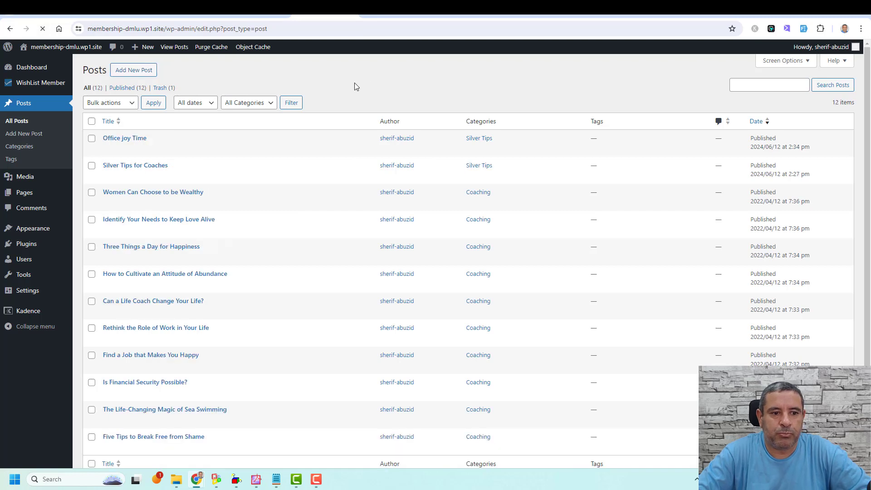
right_click(110, 151)
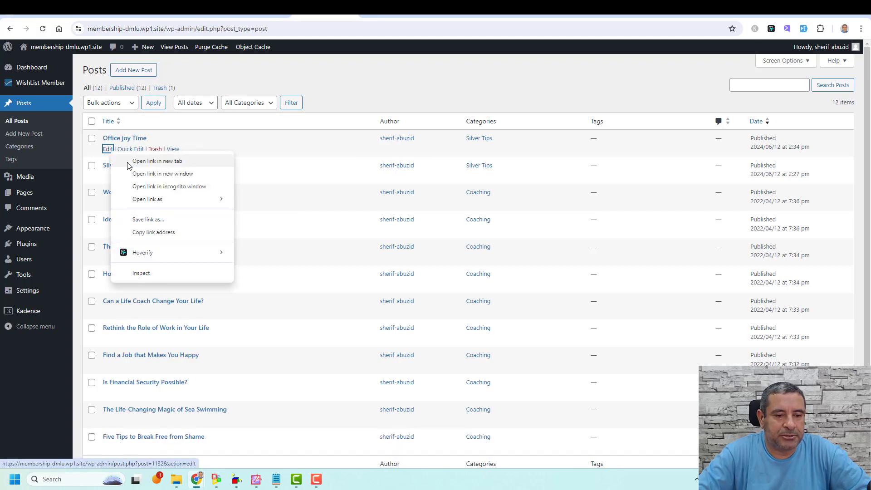
left_click(127, 162)
left_click(363, 17)
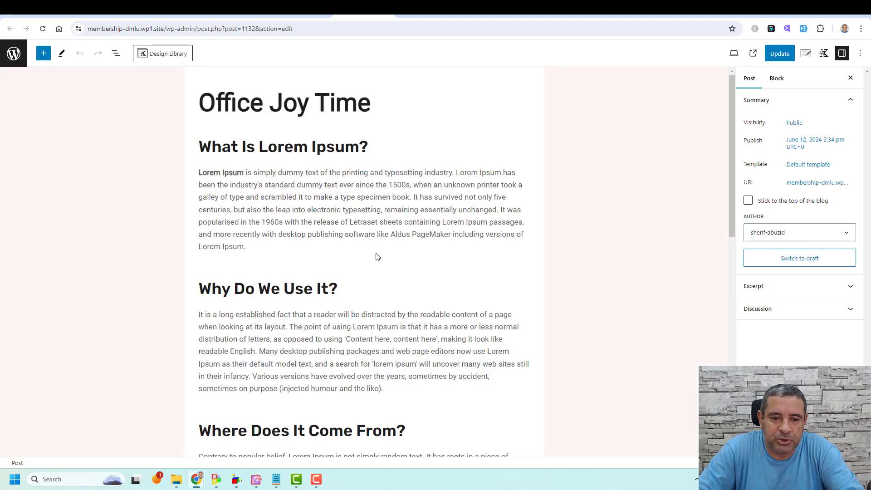
Set the post's WishList Member Non-Members system page to the Join Silver Membership page, save it and update the post.
scroll(377, 257, "down", 6)
scroll(376, 257, "down", 5)
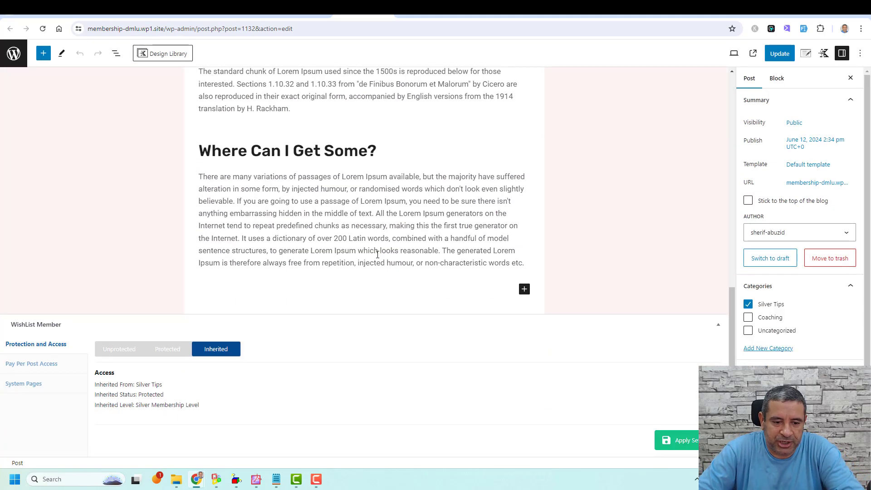
left_click(24, 384)
scroll(292, 376, "down", 1)
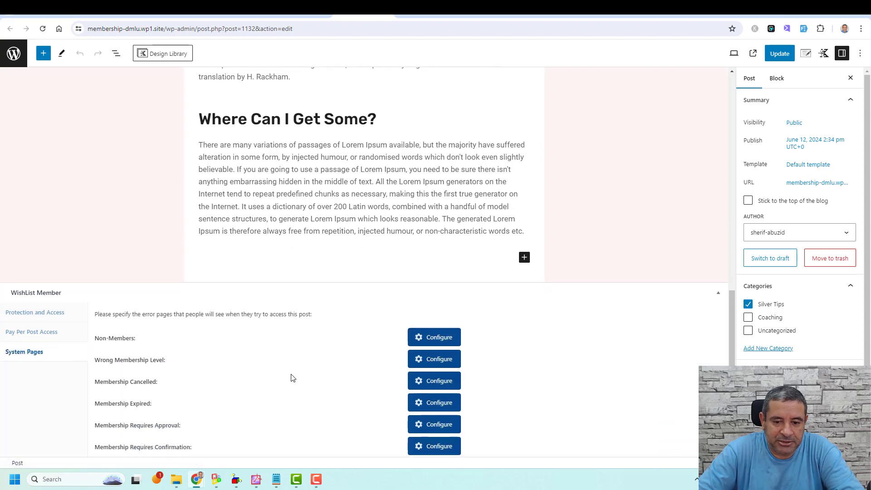
left_click(435, 329)
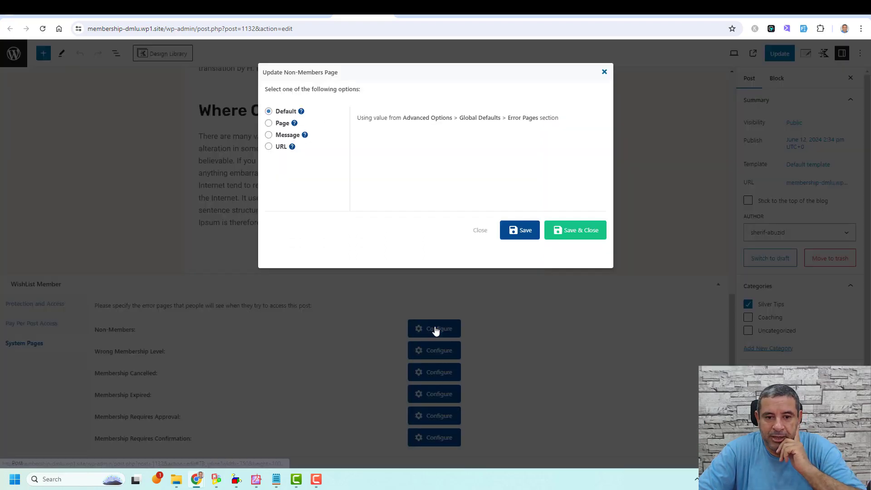
left_click(268, 124)
left_click(421, 127)
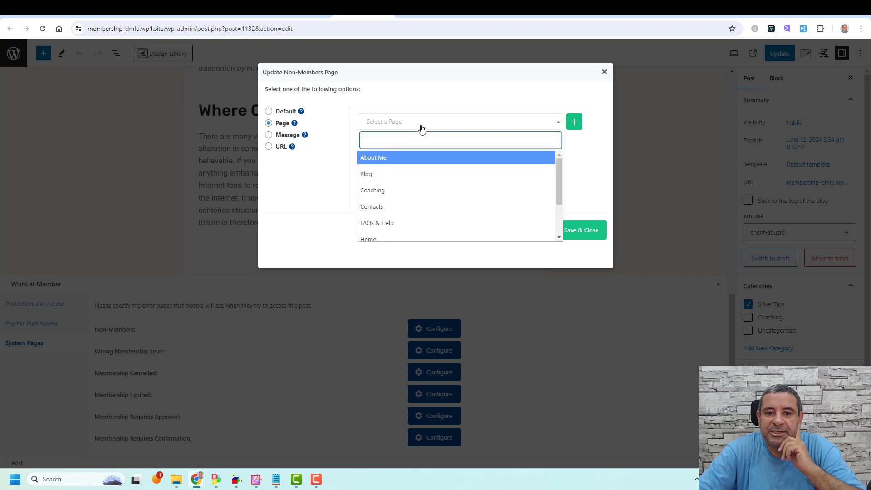
type("silv")
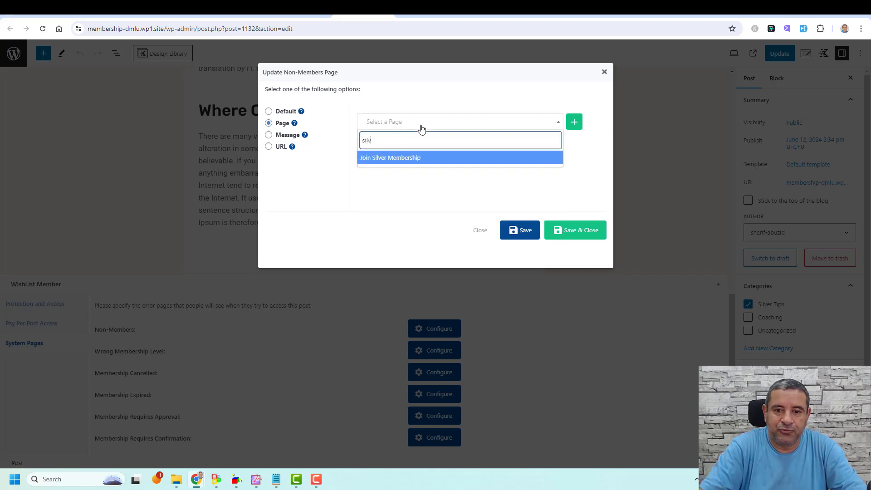
left_click(430, 167)
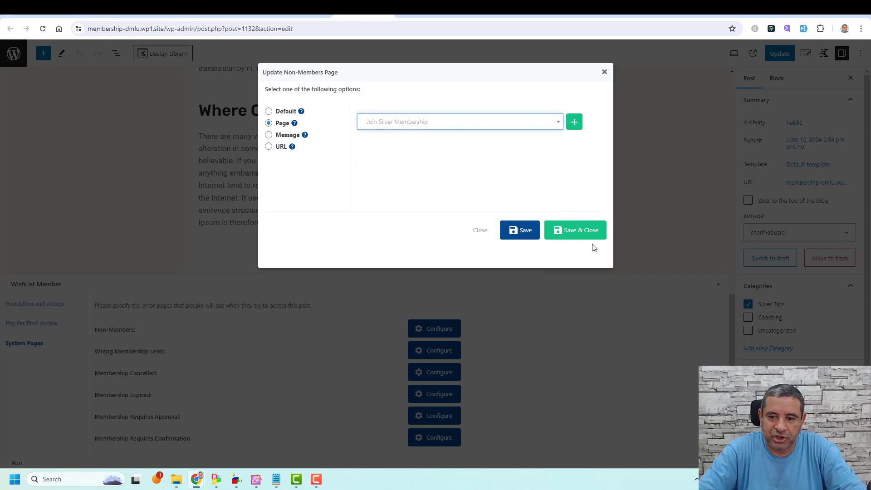
left_click(580, 230)
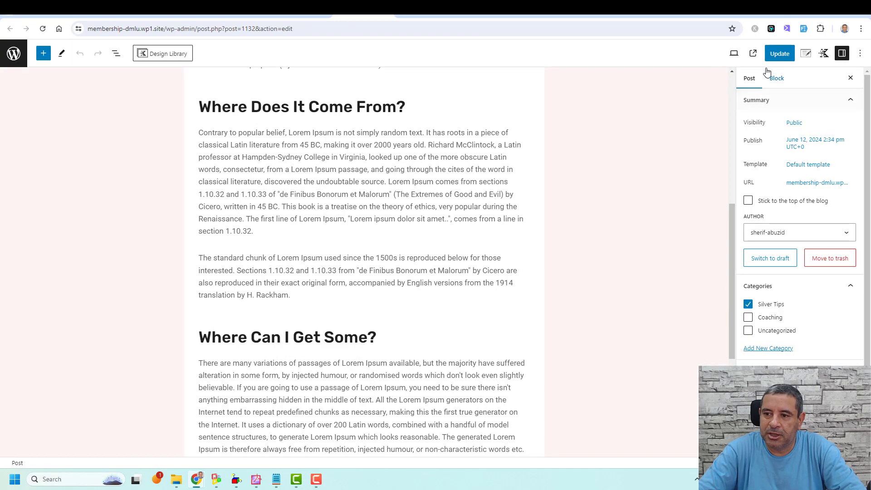
left_click(778, 53)
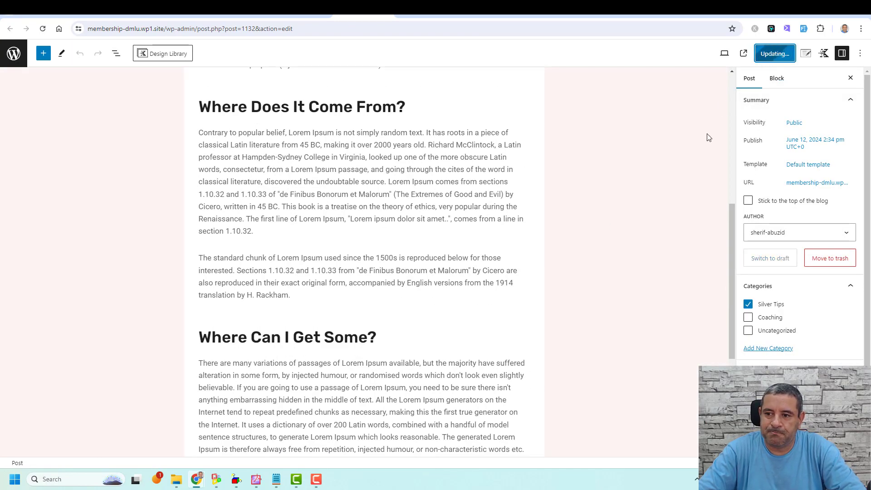
Check logged-out access to the Office Joy Time post in an incognito window and return to the Posts list.
right_click(753, 54)
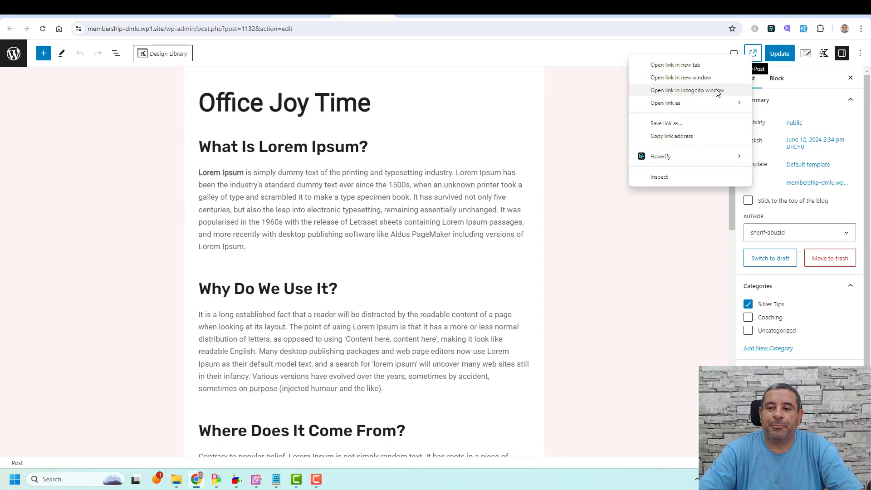
left_click(687, 90)
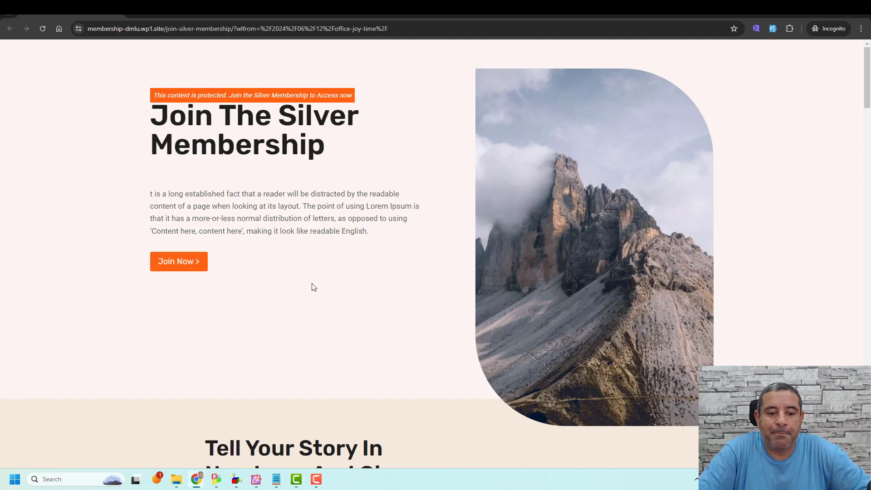
mouse_move(196, 478)
left_click(168, 447)
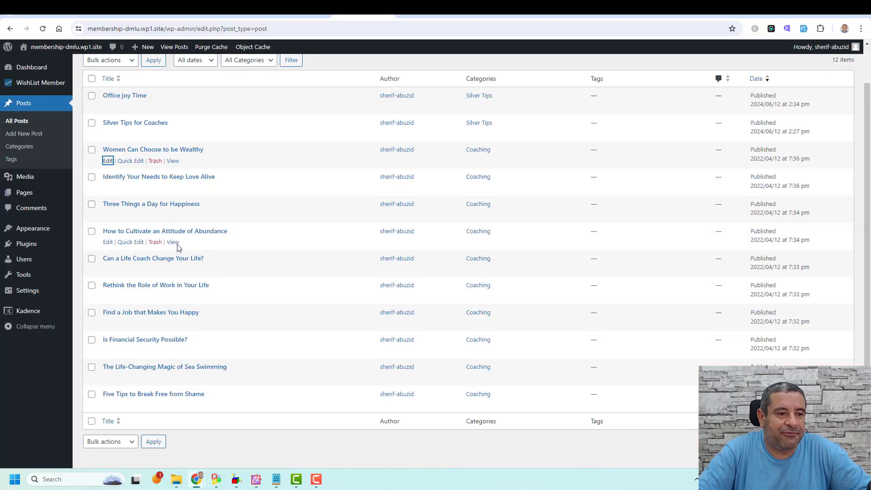
Reload the Posts list and open the Women Can Choose to be Wealthy post for editing in a new tab.
scroll(178, 247, "up", 1)
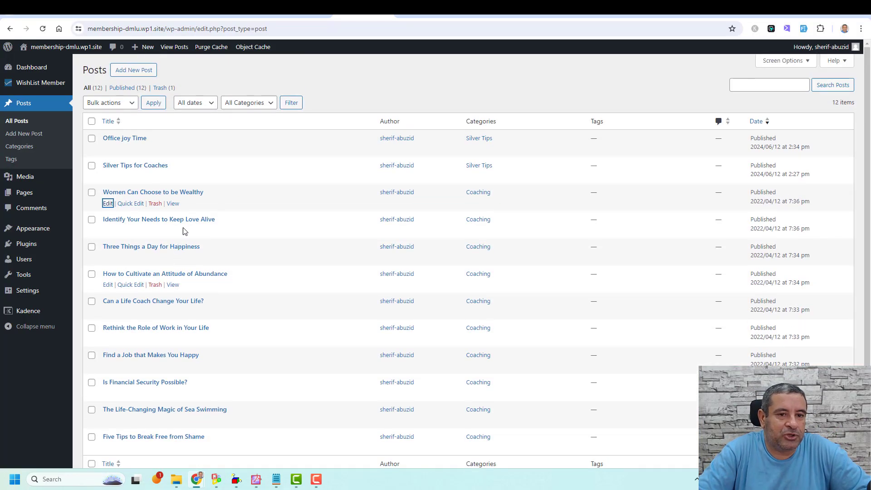
left_click(42, 28)
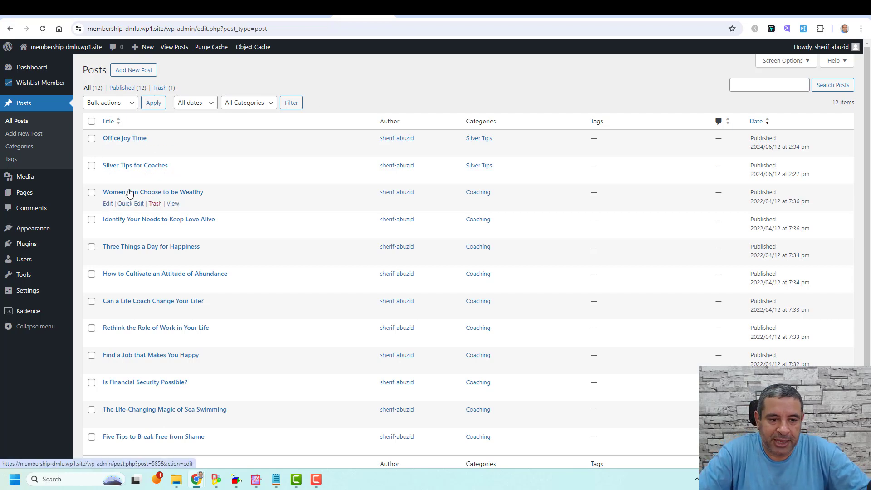
right_click(108, 203)
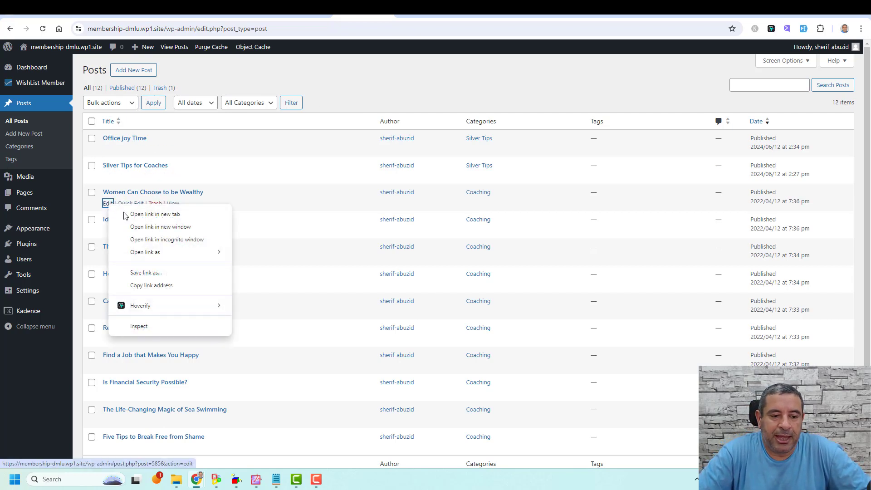
left_click(131, 217)
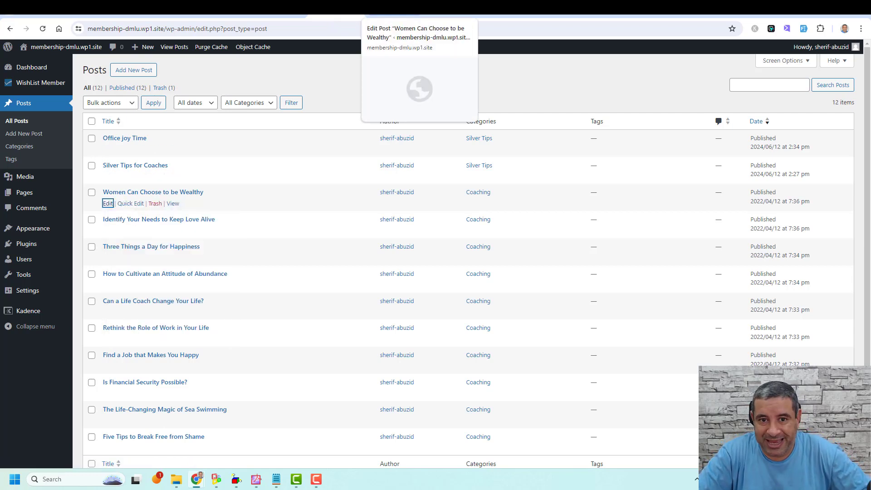
View the Women Can Choose to be Wealthy post logged out in an incognito window and return to its editor.
right_click(173, 204)
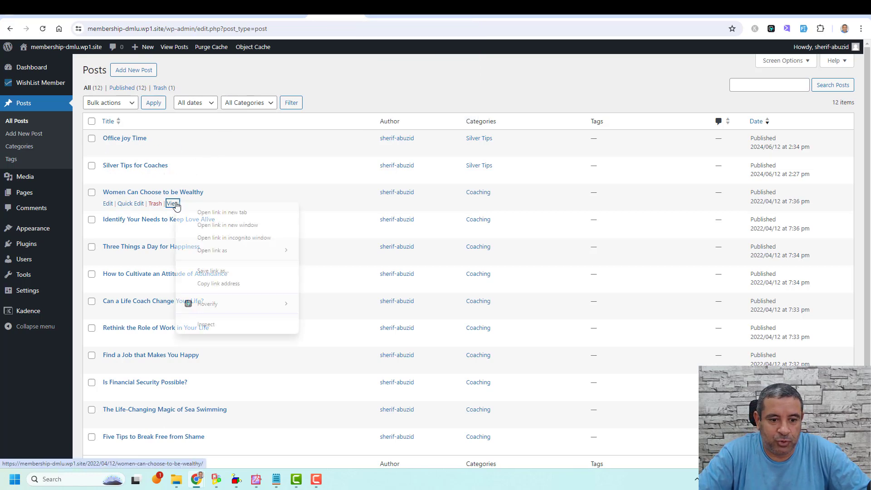
left_click(240, 238)
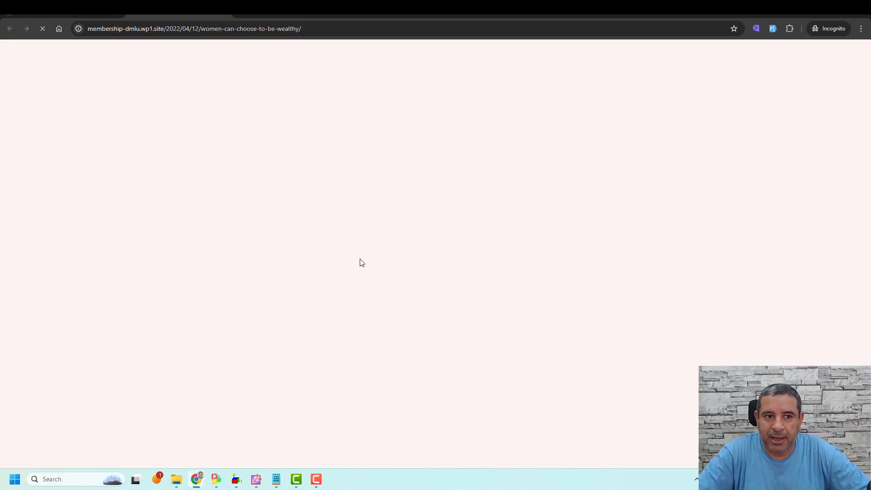
scroll(362, 263, "down", 5)
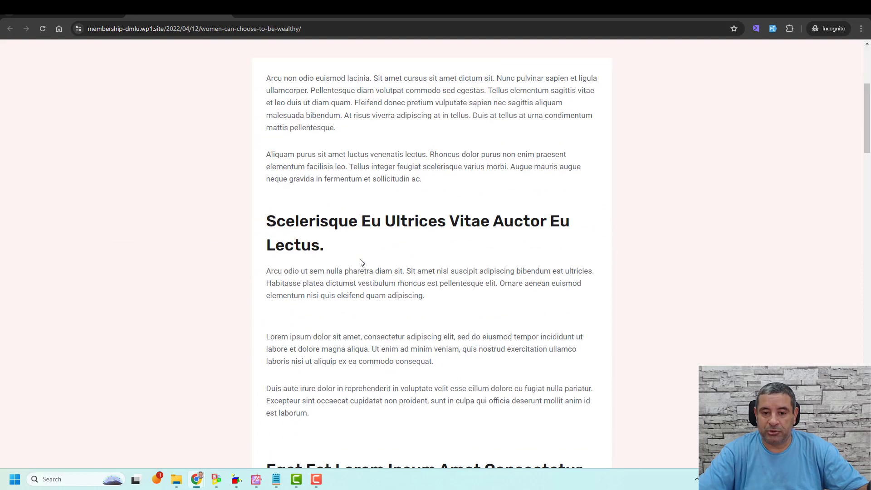
scroll(360, 261, "up", 4)
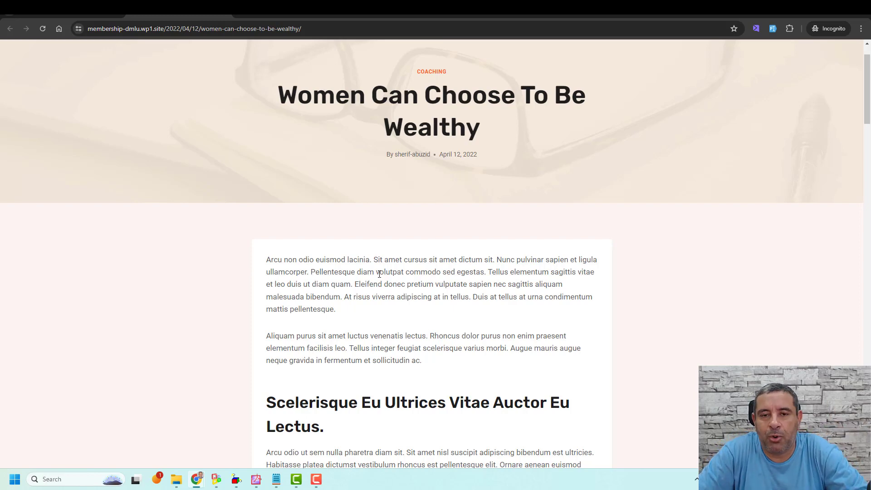
key("alt+Tab")
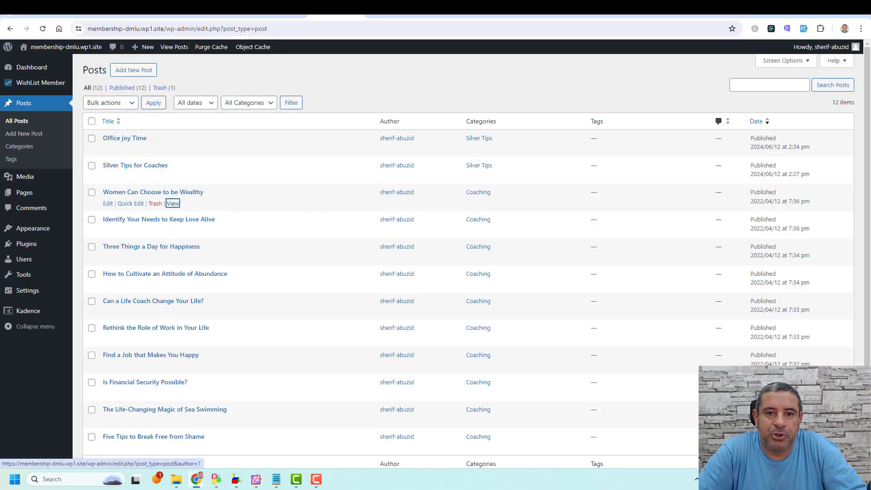
left_click(109, 202)
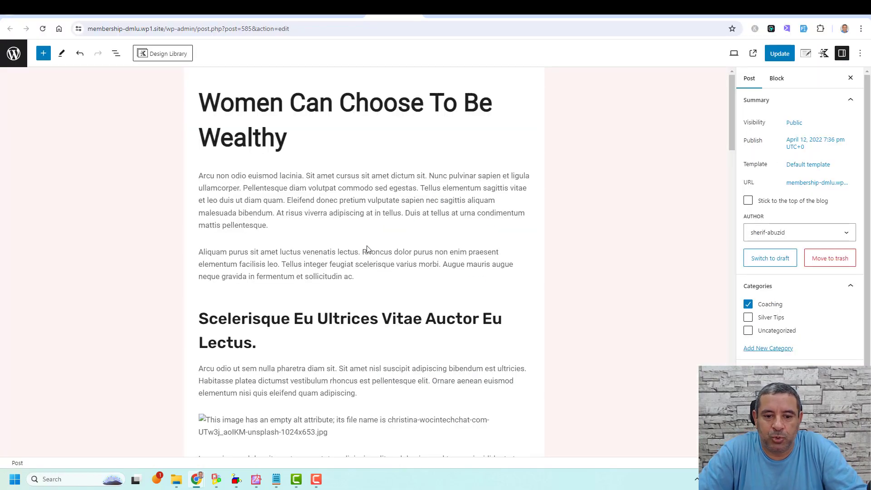
Insert a one-column Row Layout block between the second paragraph and the Scelerisque Eu Ultrices heading.
scroll(368, 248, "down", 5)
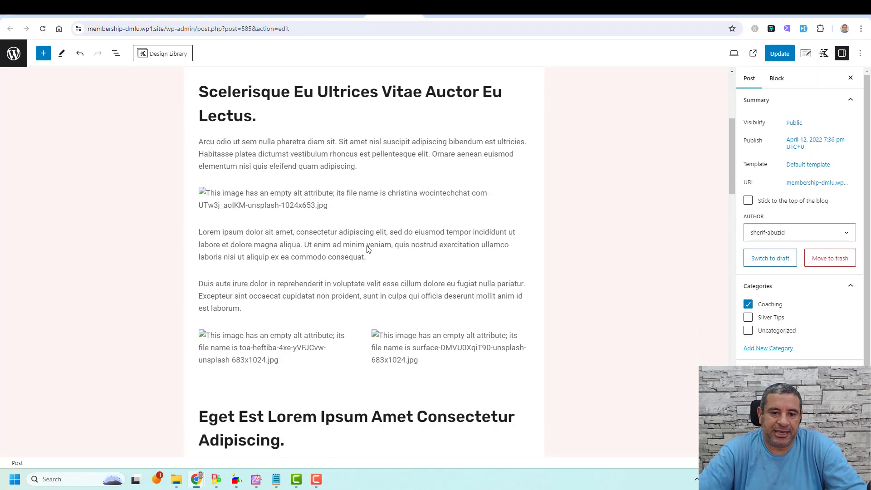
scroll(369, 245, "up", 3)
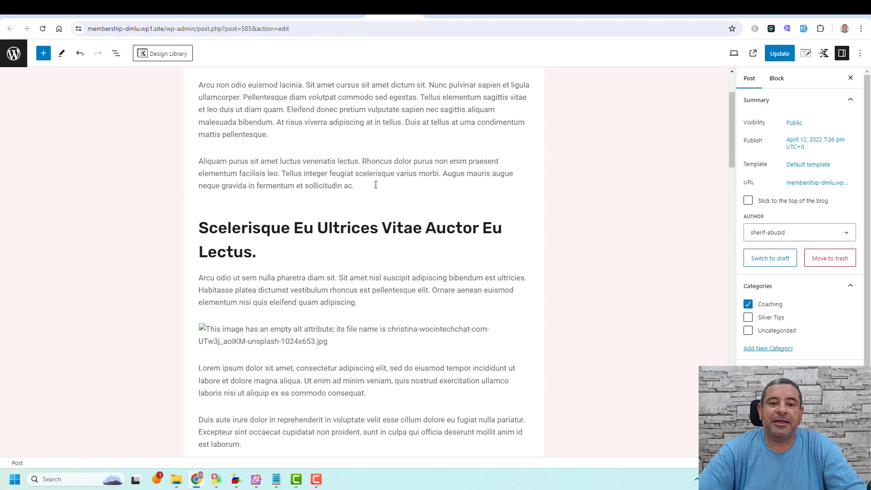
left_click(376, 185)
key("Return")
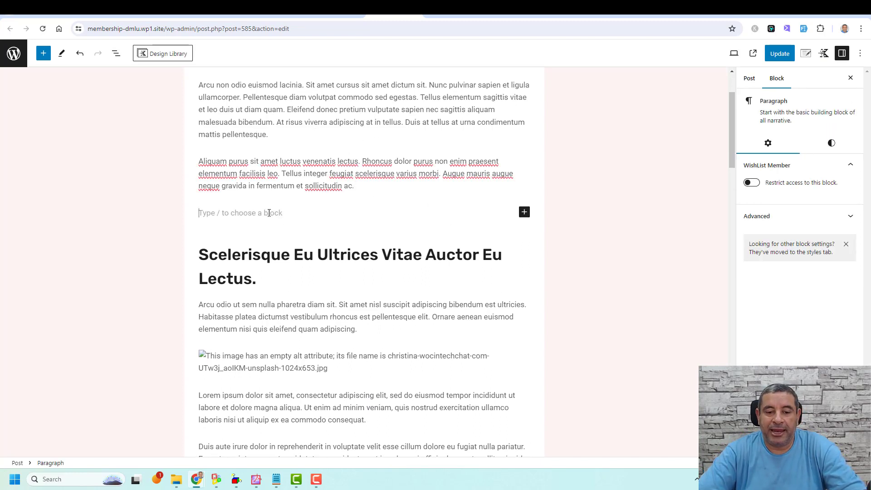
left_click(525, 212)
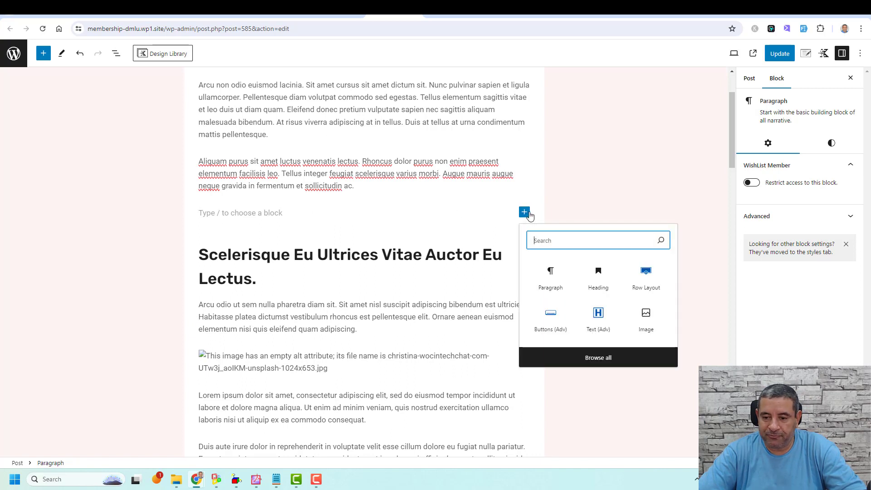
left_click(633, 284)
left_click(254, 253)
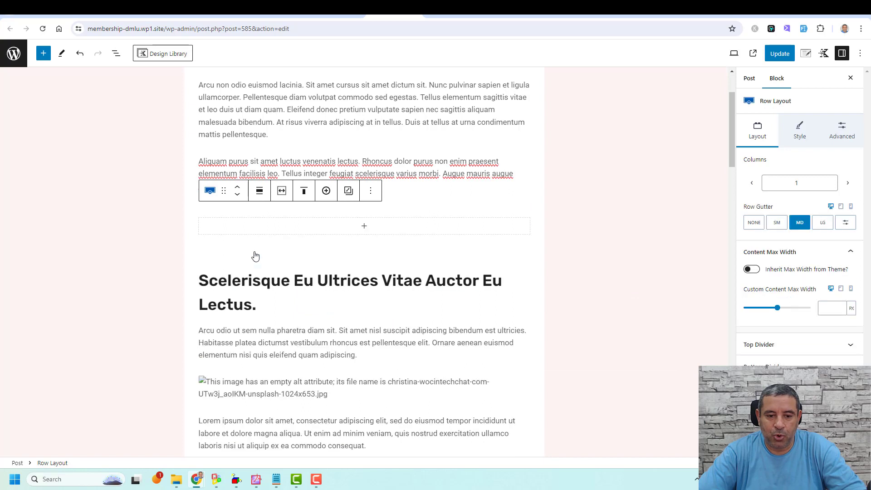
Add a heading reading "March Live Call Recording" inside the new Row Layout.
left_click(346, 233)
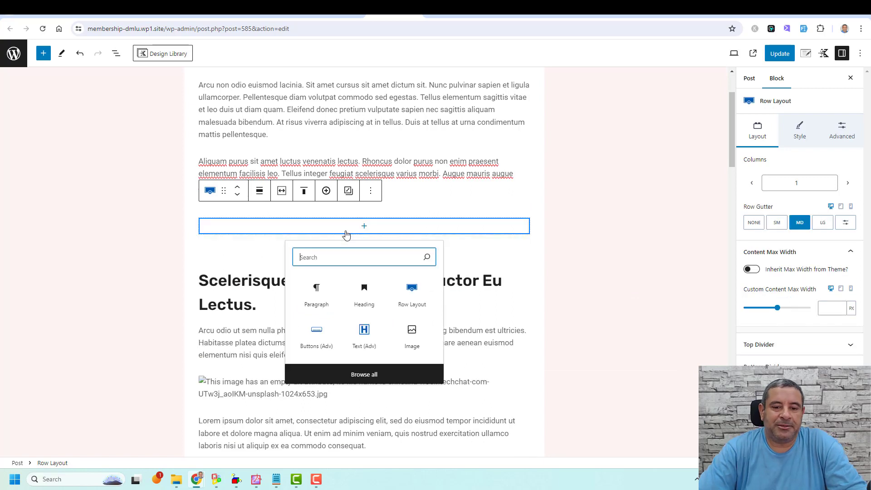
left_click(364, 295)
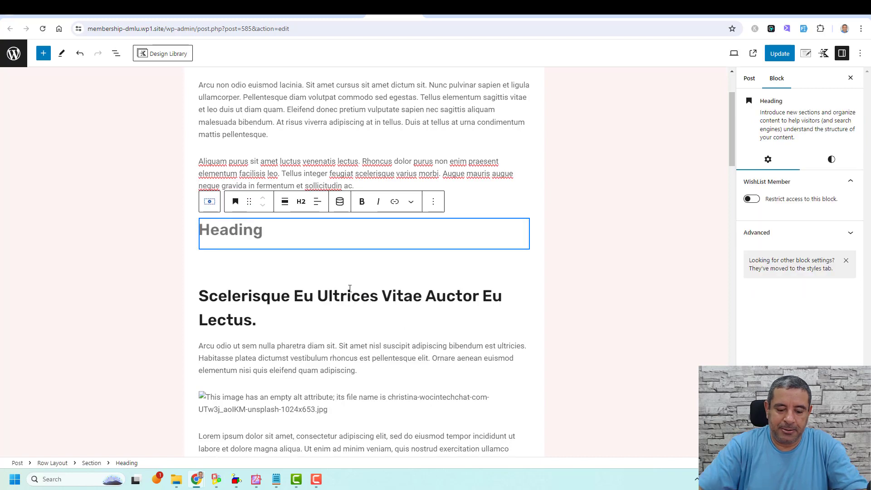
type("March ")
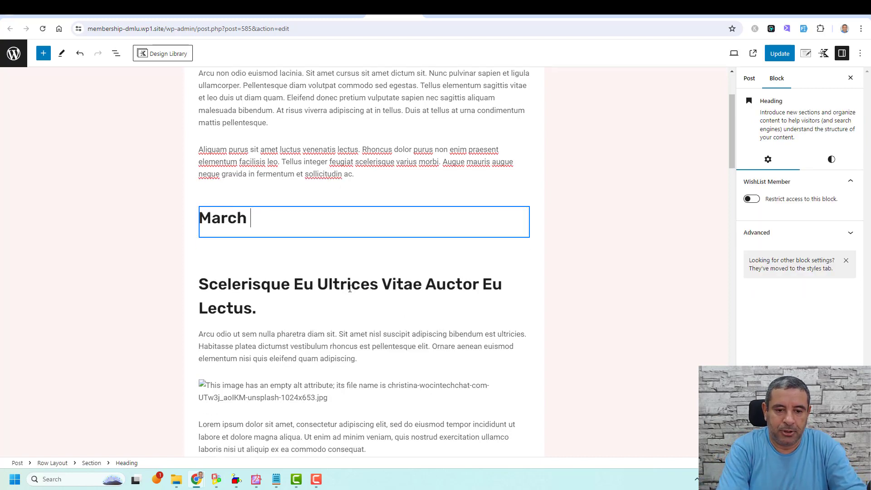
type("Recorder")
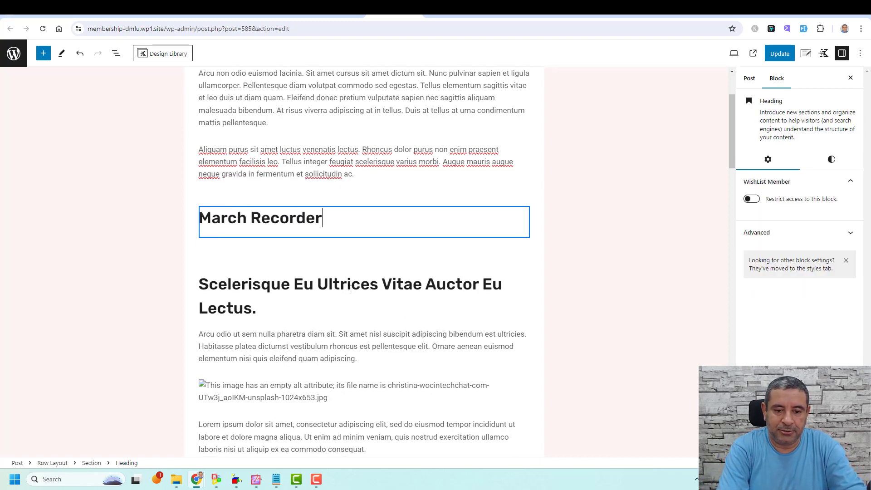
key("BackSpace")
type("d")
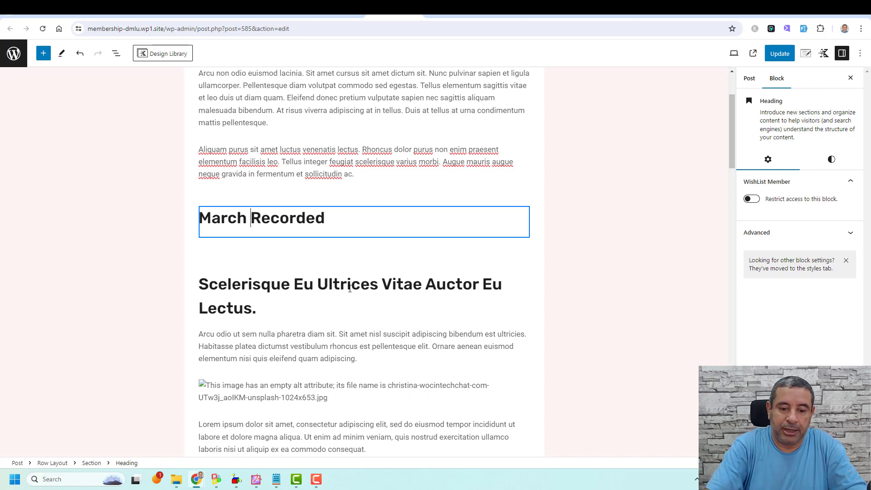
key("ctrl+Left")
type("LIVE")
key("BackSpace")
key("BackSpace")
key("BackSpace")
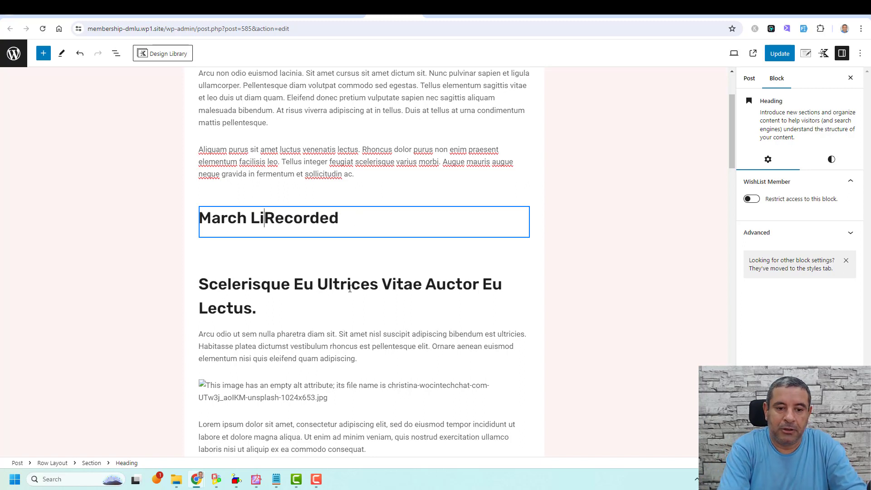
type("ive Call")
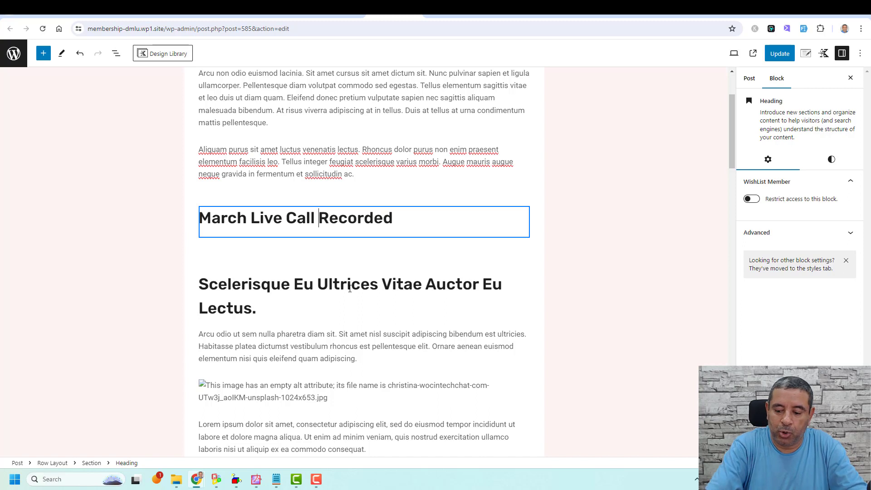
key("End")
key("shift+Left")
key("shift+Left")
key("shift+Left")
key("shift+Right")
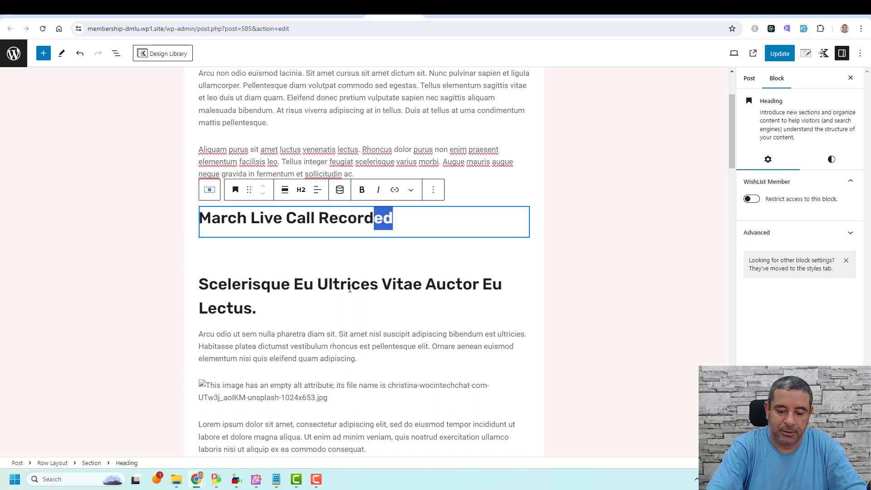
type("ing")
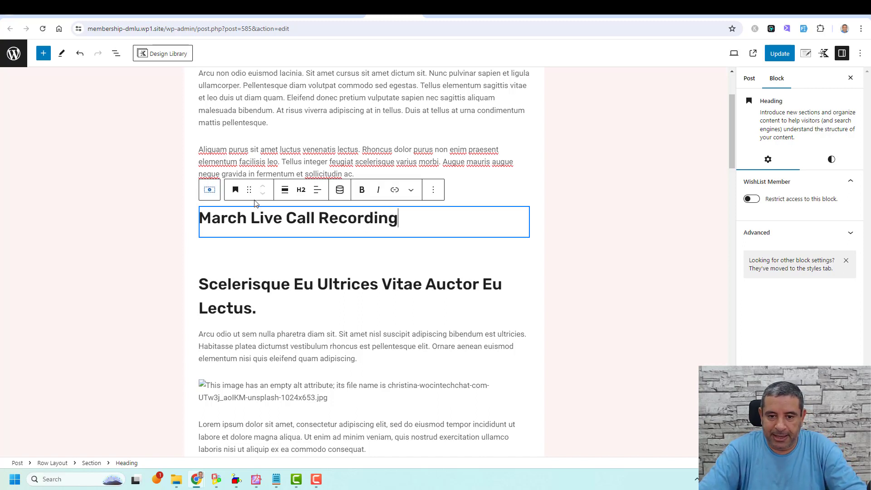
Nest a one-column Row Layout under the March Live Call Recording heading and paste a copy of the Aliquam purus paragraph into it.
triple_click(321, 161)
key("ctrl+c")
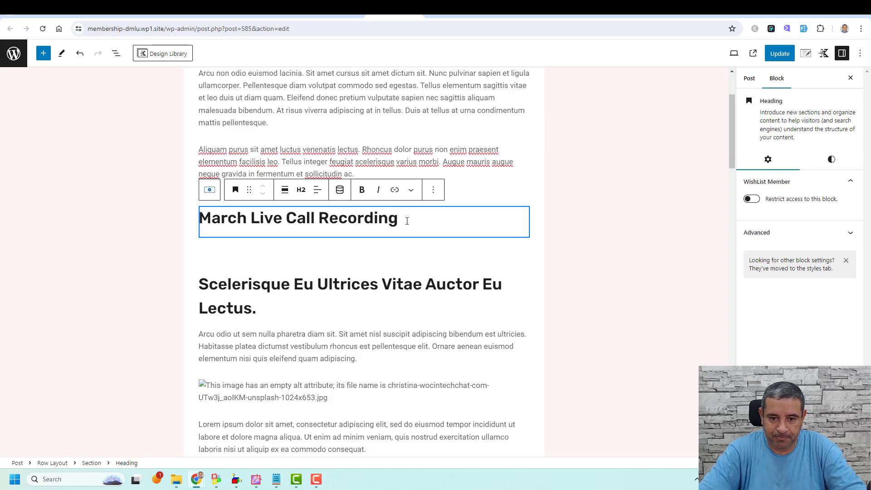
key("Return")
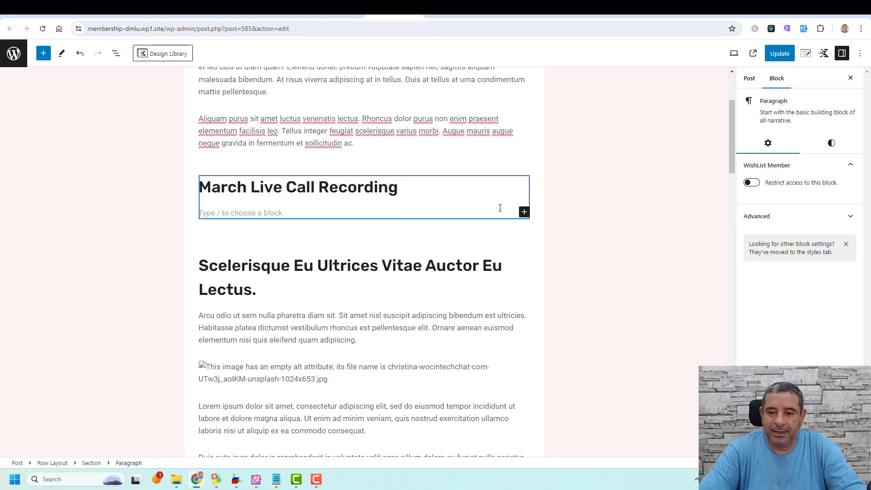
left_click(524, 212)
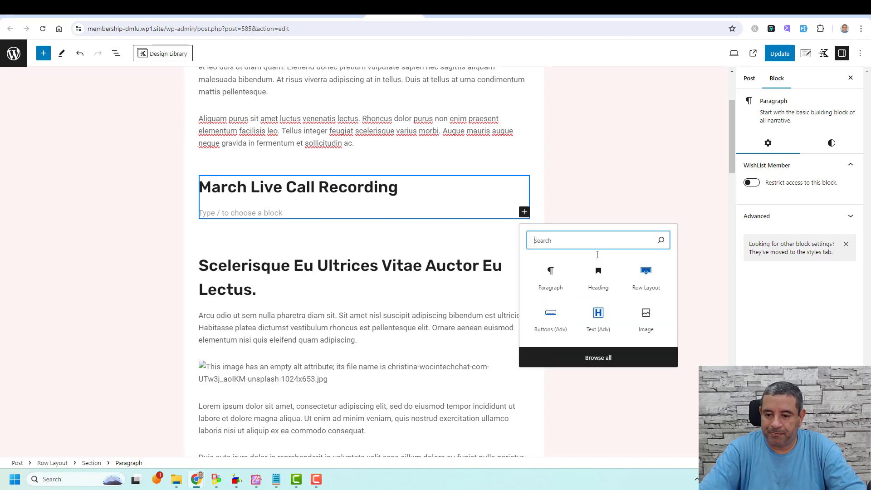
left_click(641, 279)
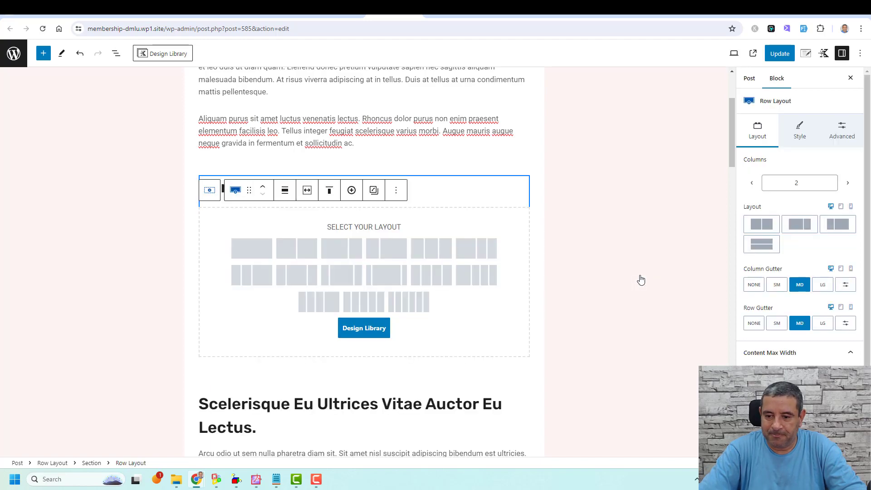
left_click(251, 251)
left_click(363, 226)
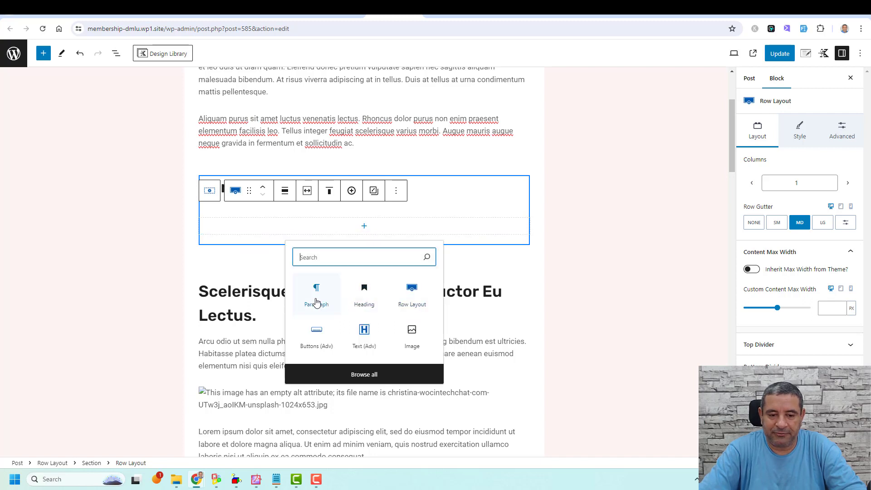
left_click(257, 235)
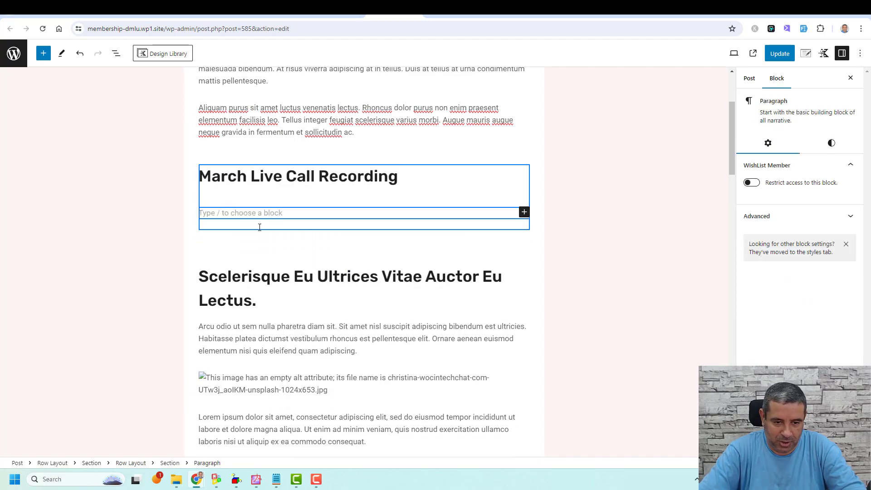
key("ctrl+v")
left_click(422, 166)
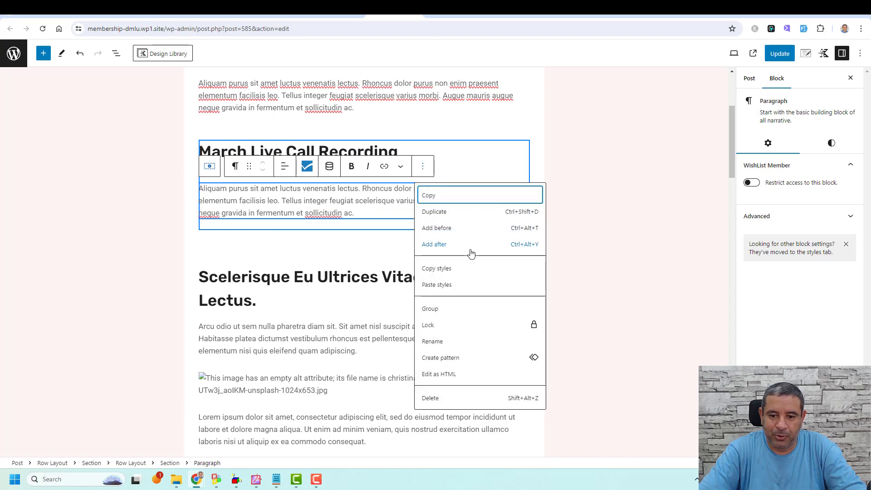
left_click(462, 247)
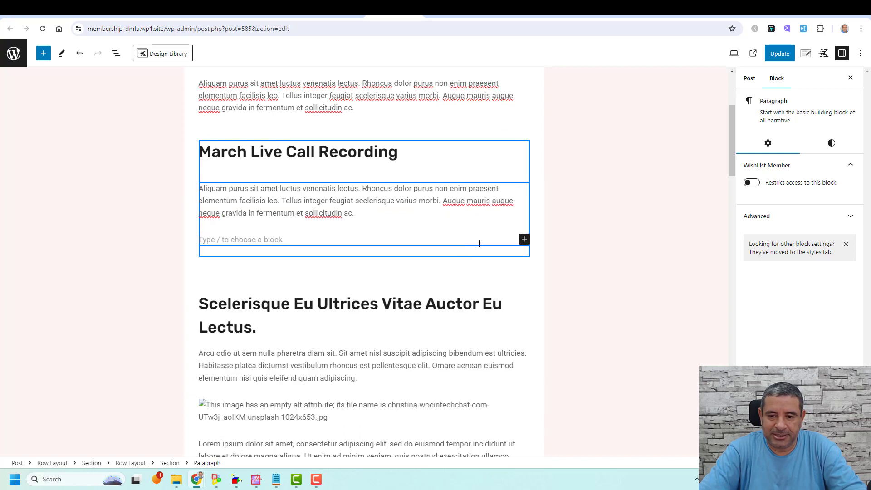
left_click(524, 240)
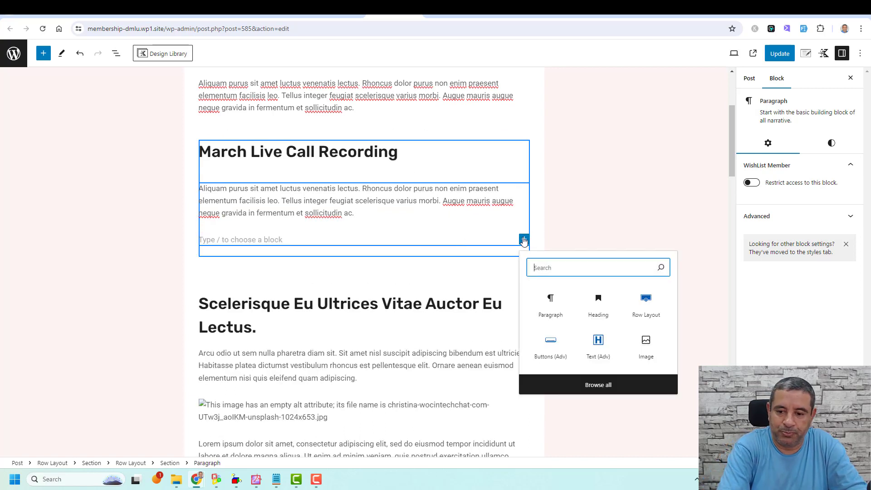
type("you")
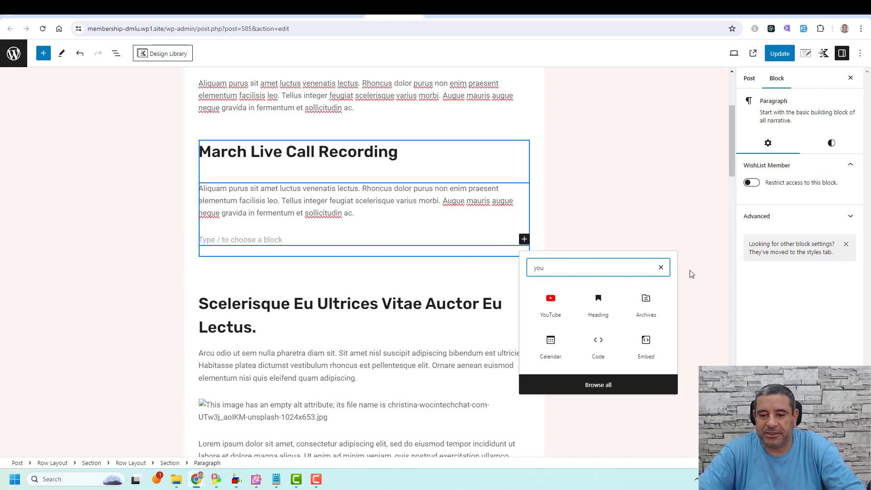
left_click(548, 307)
left_click(549, 307)
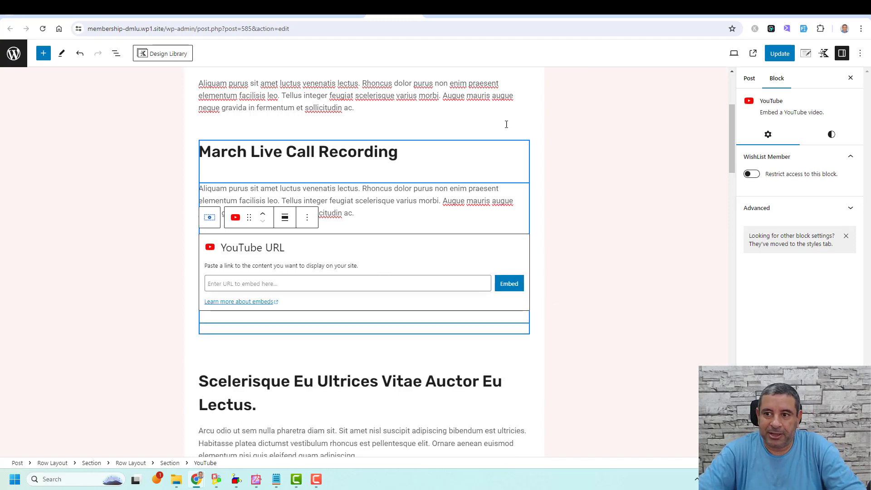
left_click(779, 14)
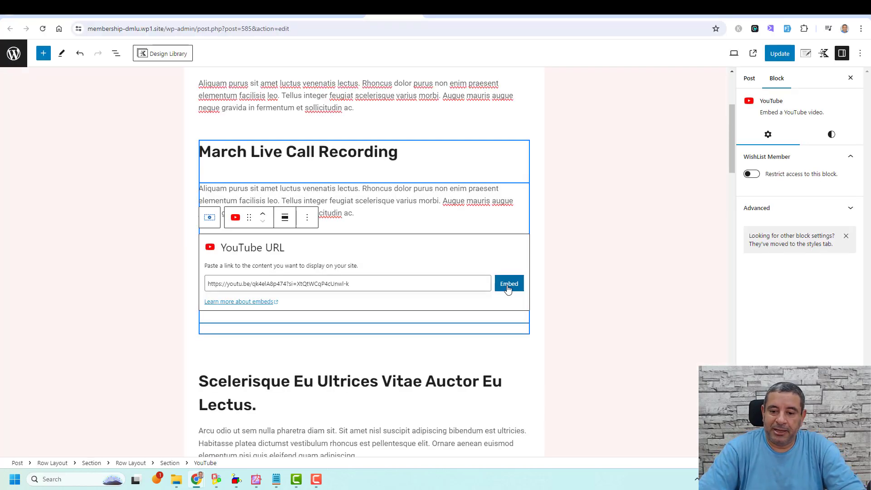
left_click(508, 285)
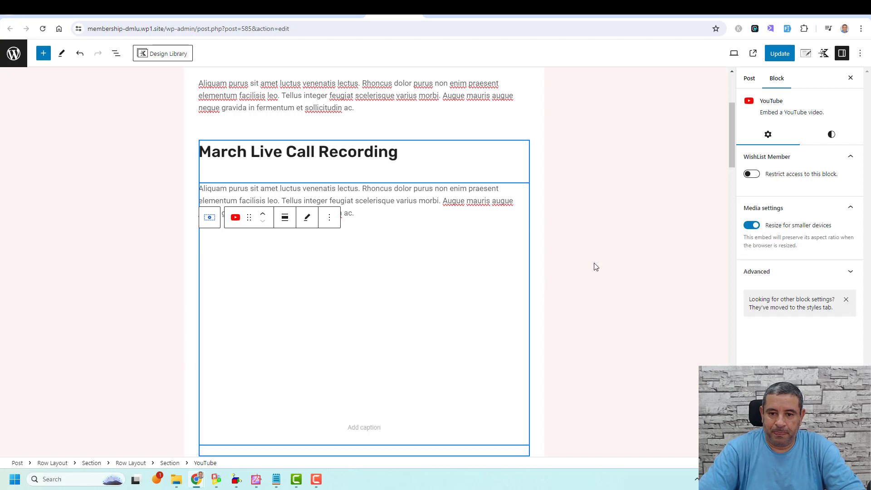
left_click(595, 267)
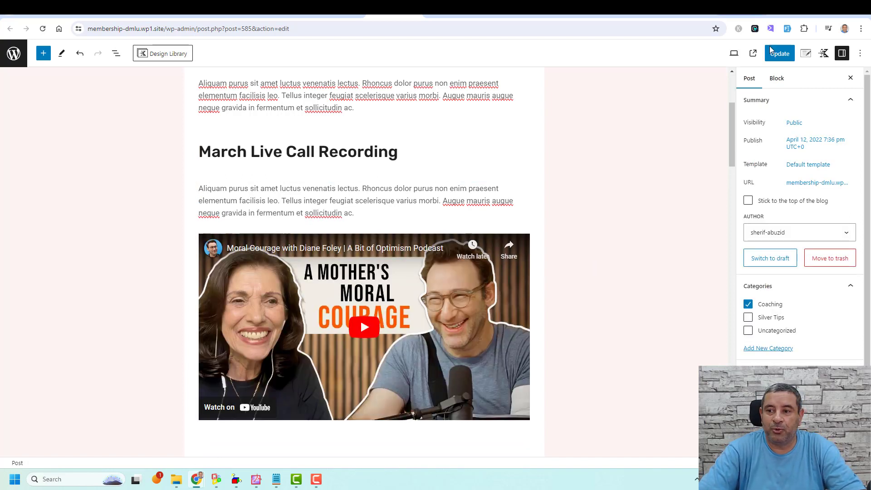
Update the post, check its March Live Call Recording section logged out in an incognito window, and return to the editor.
left_click(779, 53)
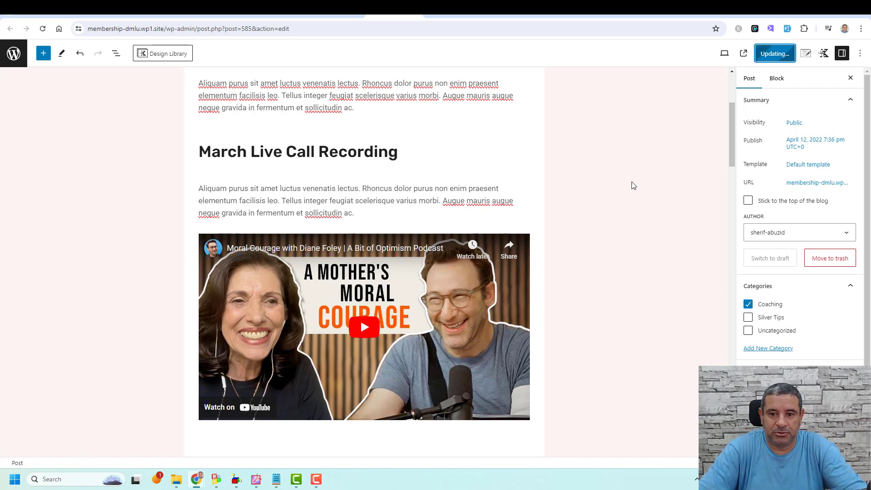
right_click(750, 53)
left_click(725, 91)
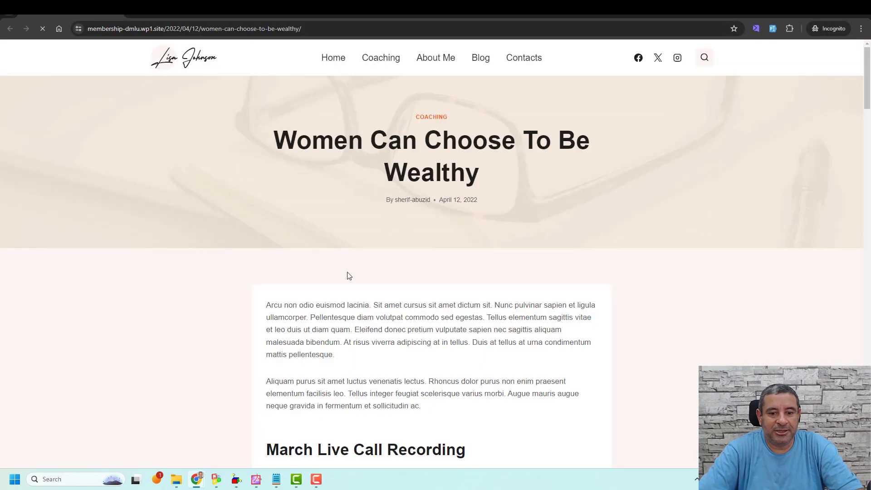
scroll(348, 275, "down", 8)
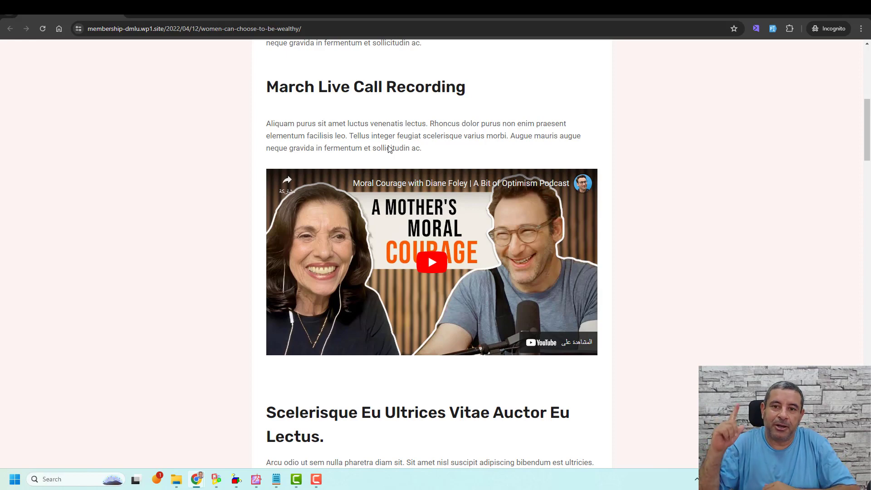
key("alt+Tab")
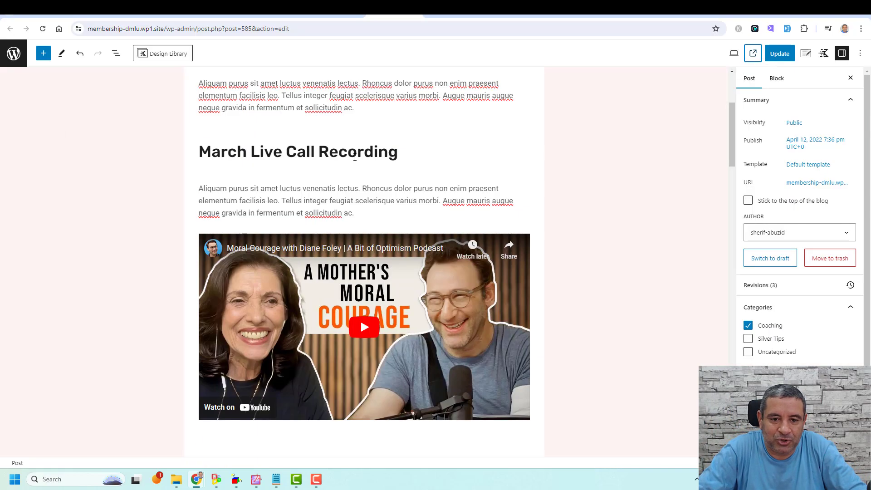
Give the nested Row Layout holding the paragraph and YouTube video a dark background and white text.
left_click(317, 194)
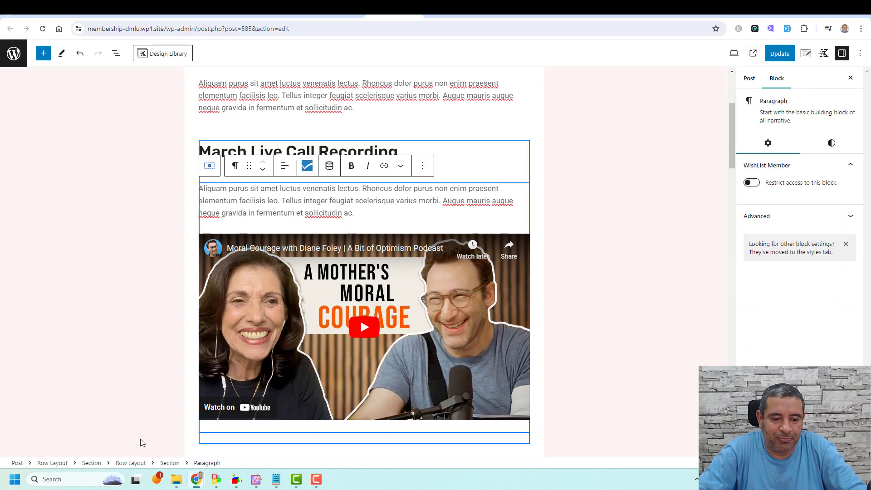
left_click(139, 463)
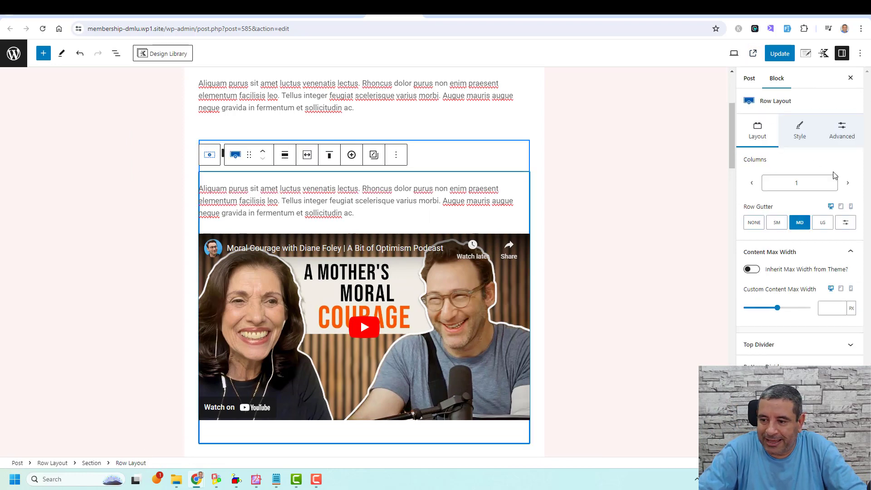
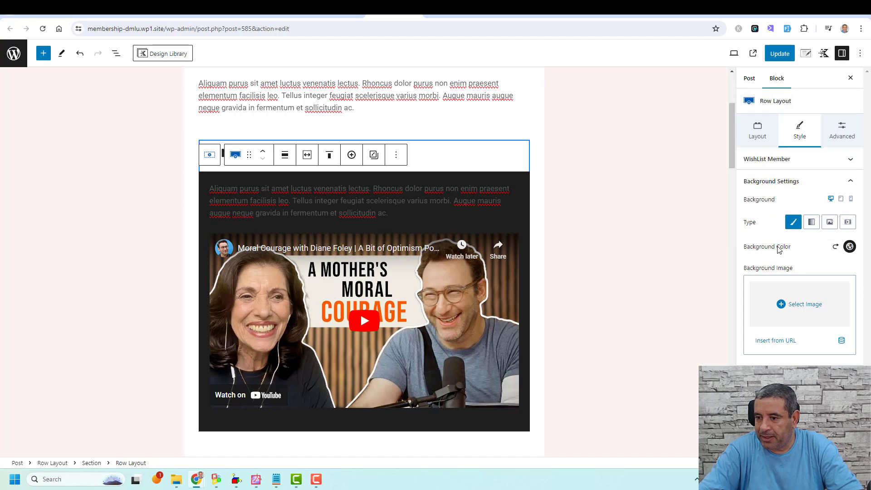
left_click(761, 141)
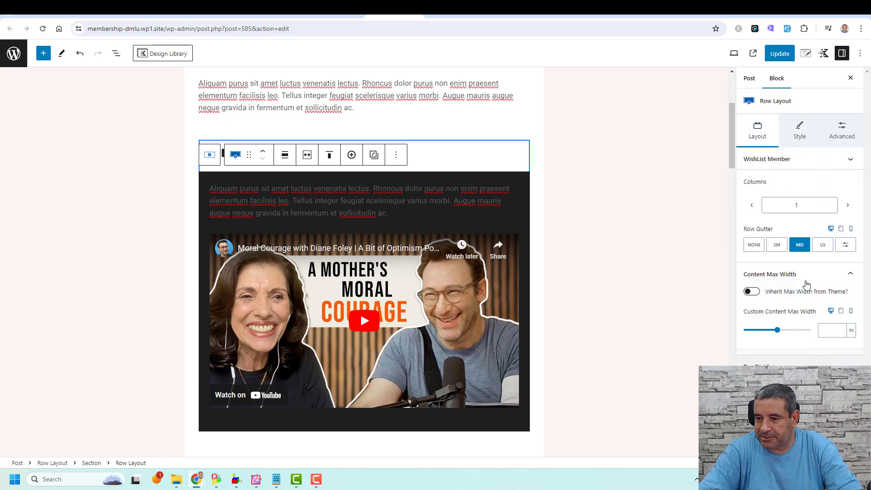
left_click(798, 136)
scroll(799, 227, "down", 1)
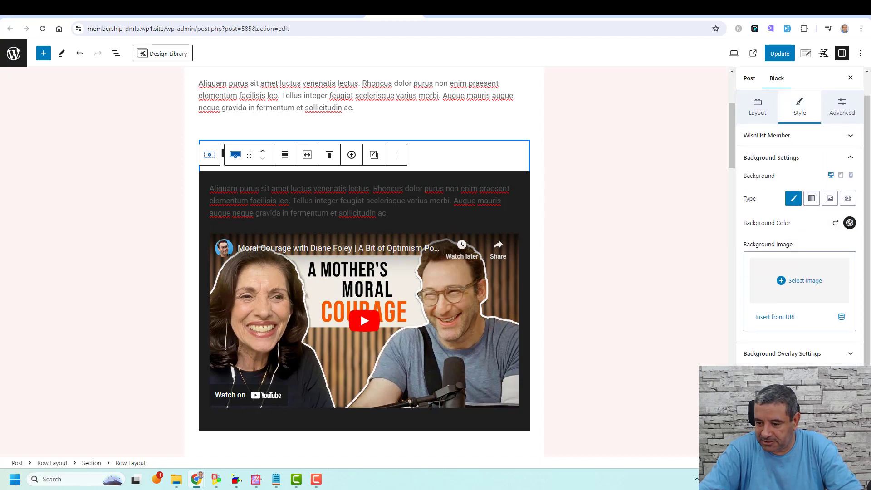
left_click(848, 221)
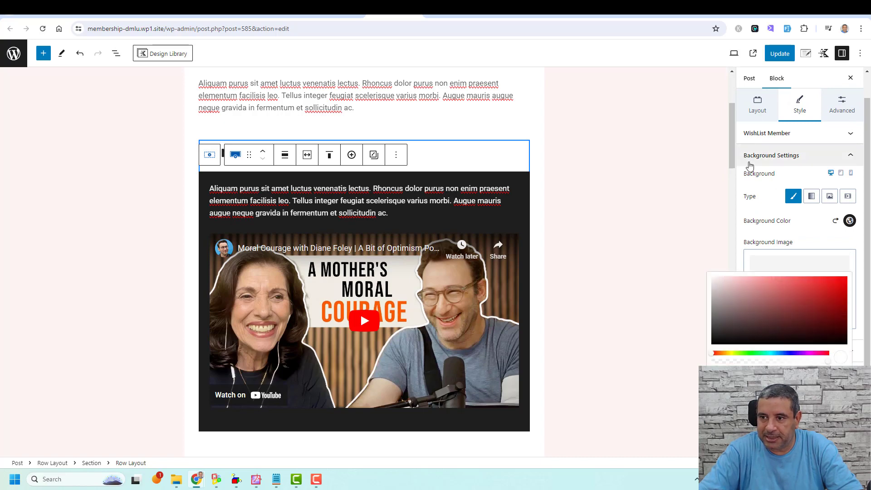
Update the post and open it in an incognito window at the March Live Call Recording section.
left_click(777, 54)
right_click(752, 53)
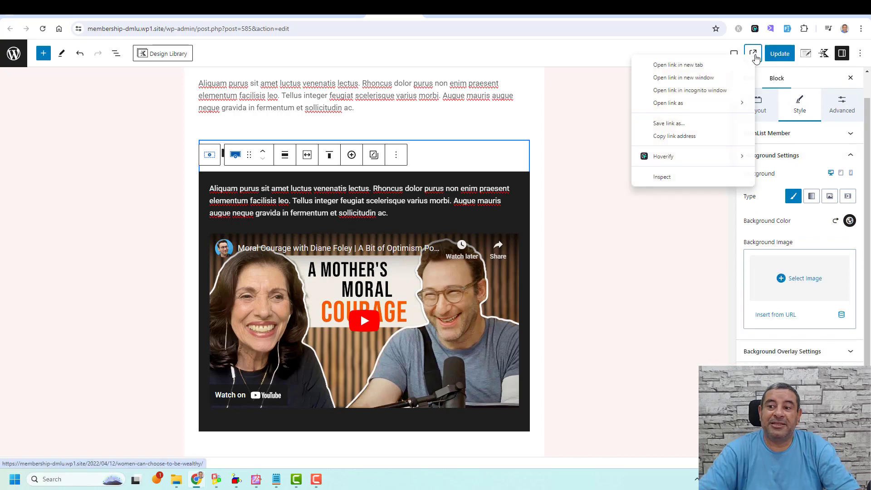
left_click(714, 93)
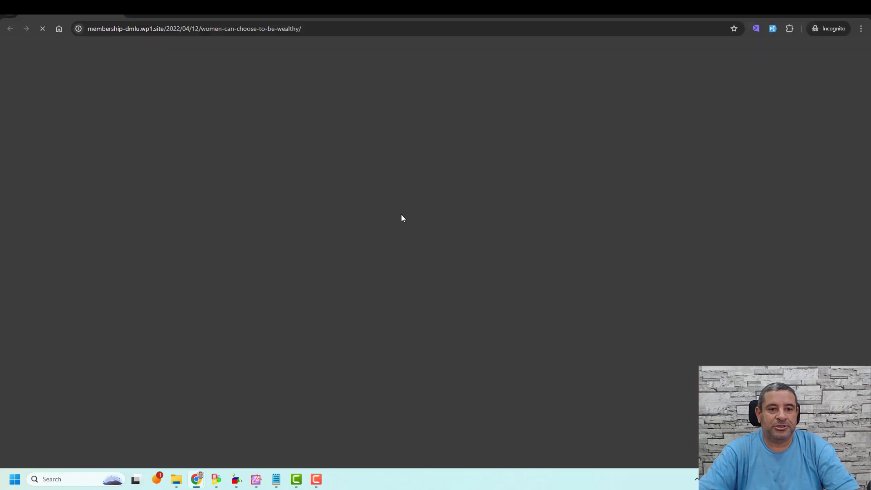
scroll(391, 268, "down", 4)
scroll(393, 268, "down", 1)
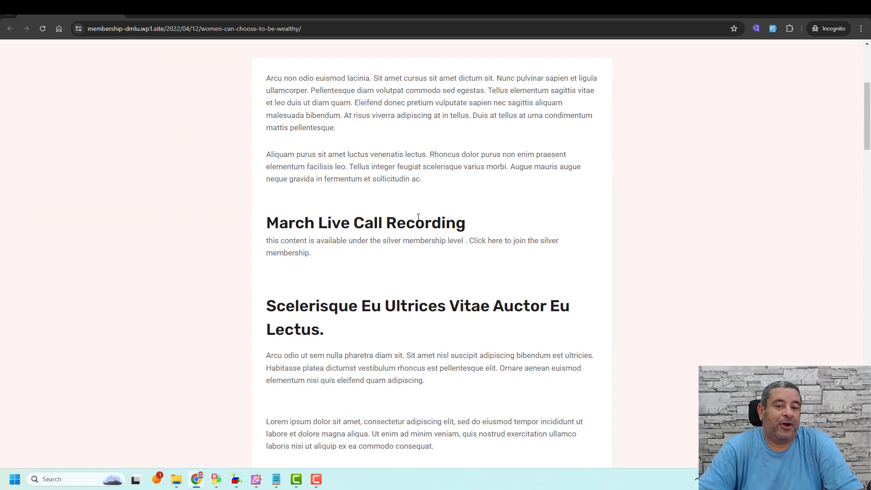
Examine the March Live Call Recording heading and the text shown to non-members beneath it, and return to the editor.
triple_click(381, 226)
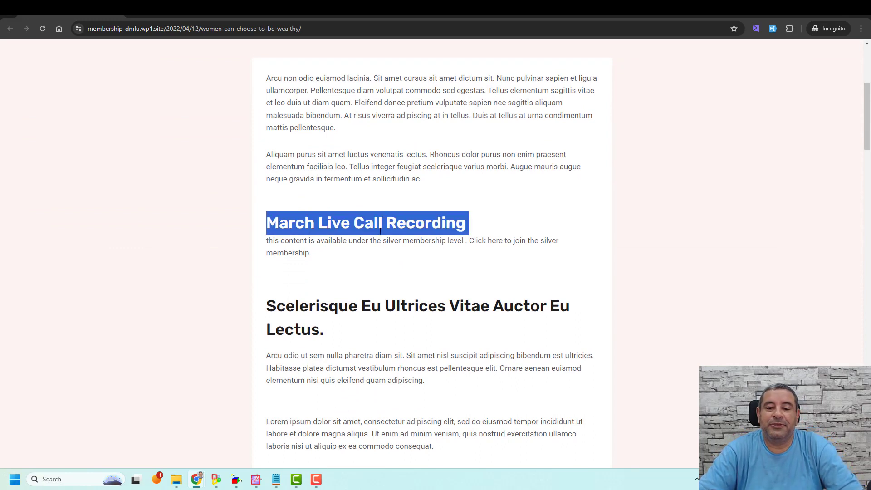
triple_click(379, 236)
left_click(380, 228)
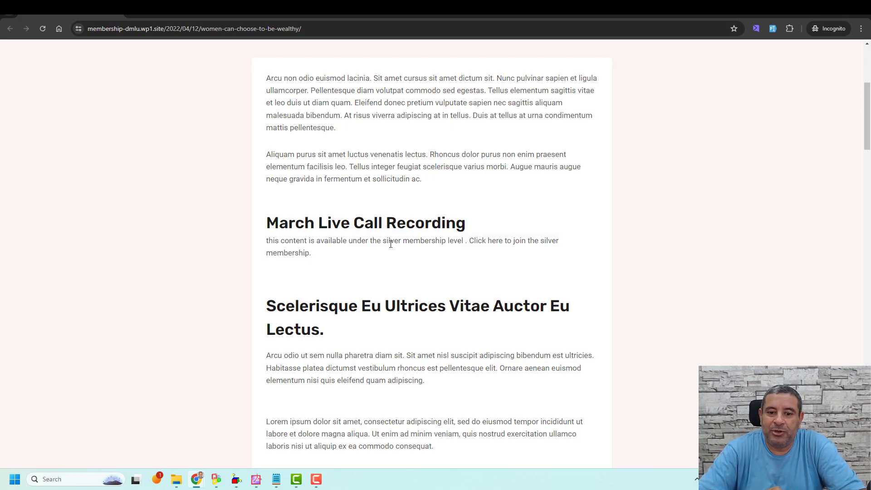
triple_click(391, 244)
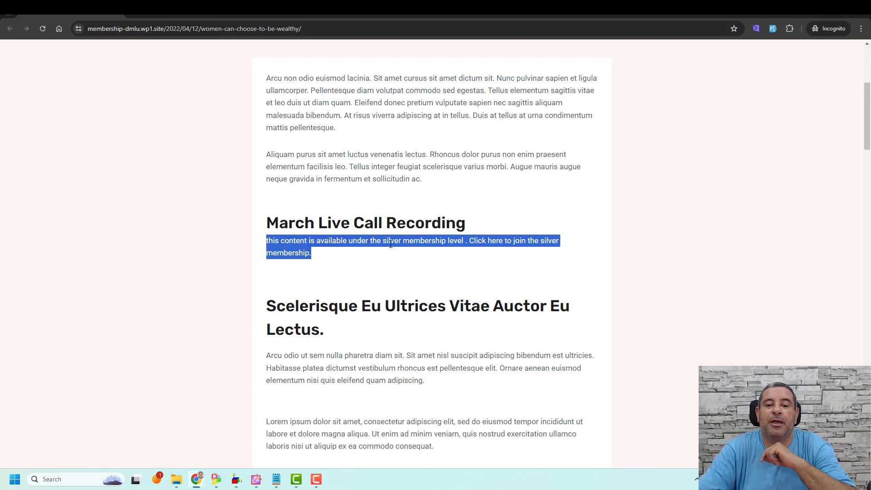
triple_click(390, 244)
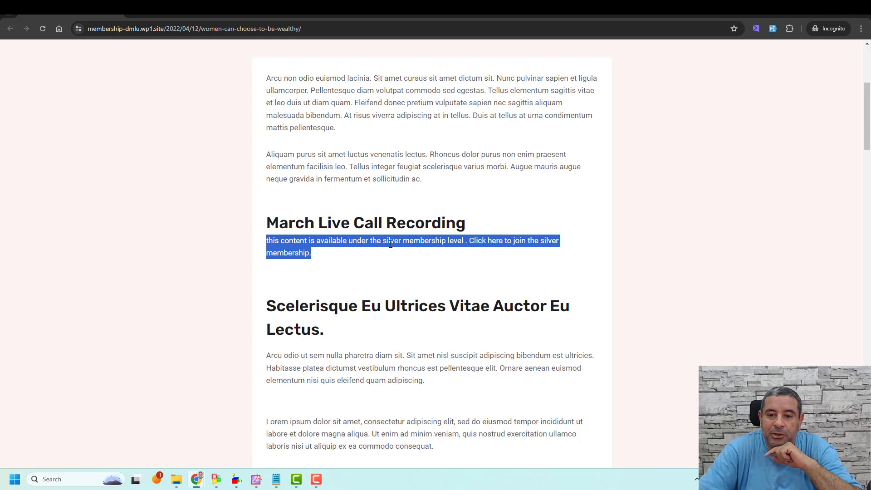
left_click(391, 244)
double_click(520, 241)
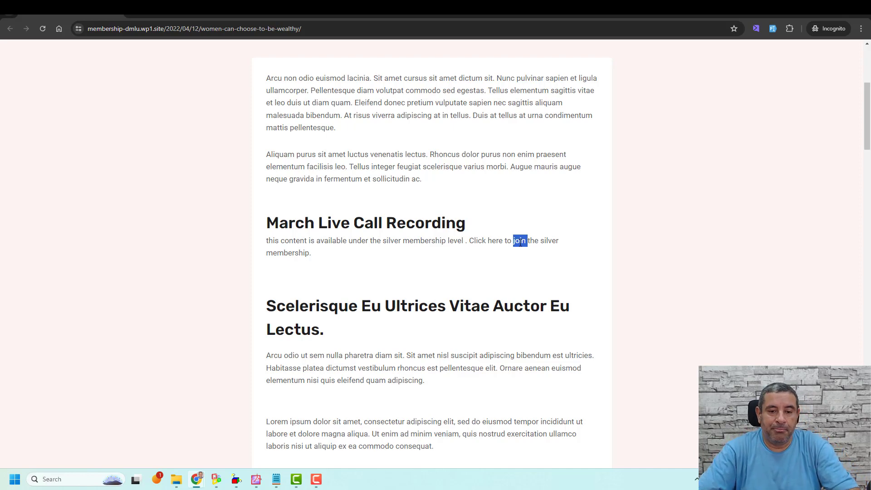
key("alt+Tab")
left_click(635, 261)
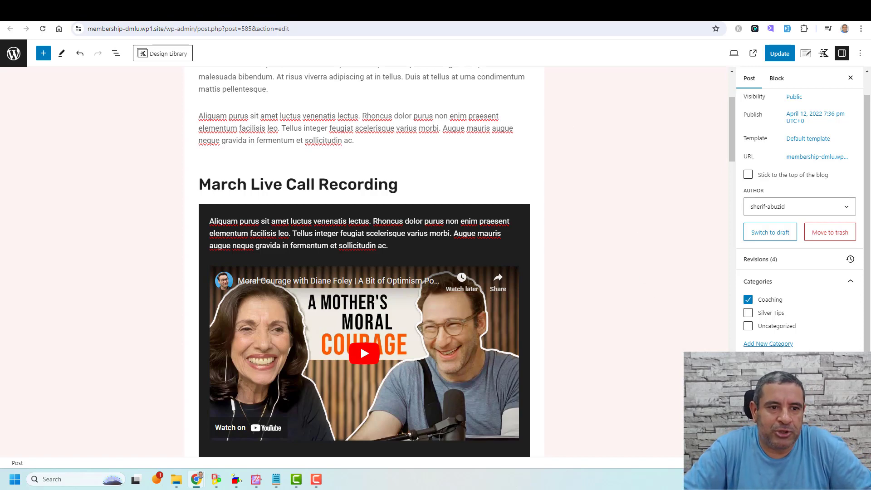
Create a new WishList Member membership level named "Free Membership".
left_click(182, 14)
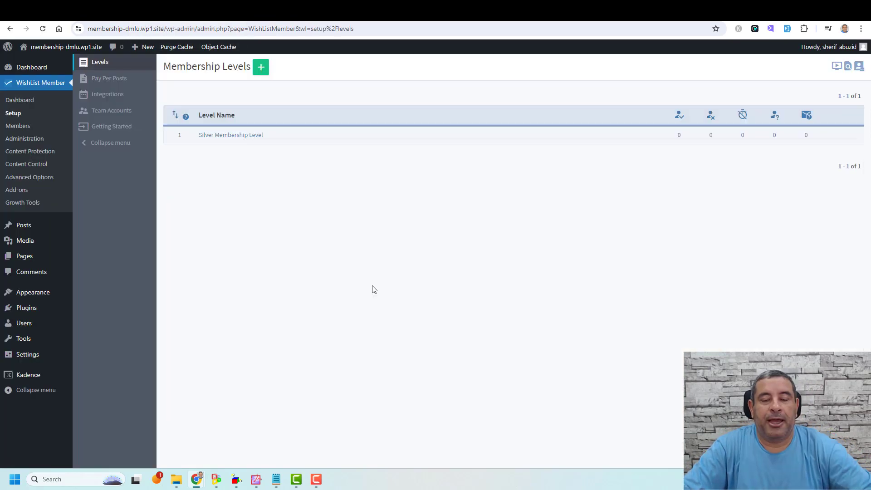
left_click(259, 67)
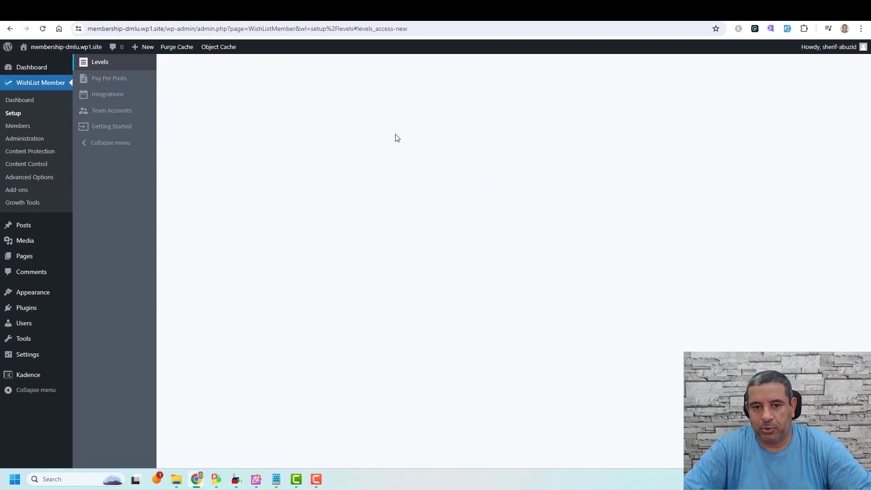
left_click(386, 73)
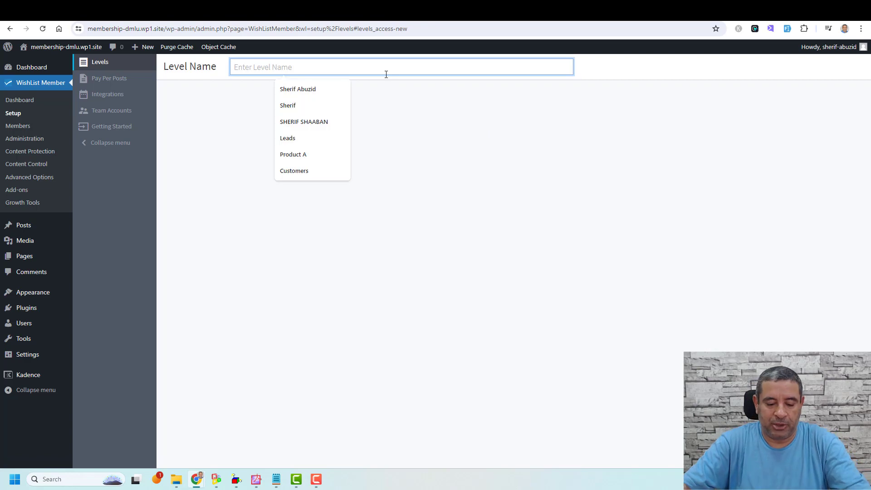
type("Freel Me")
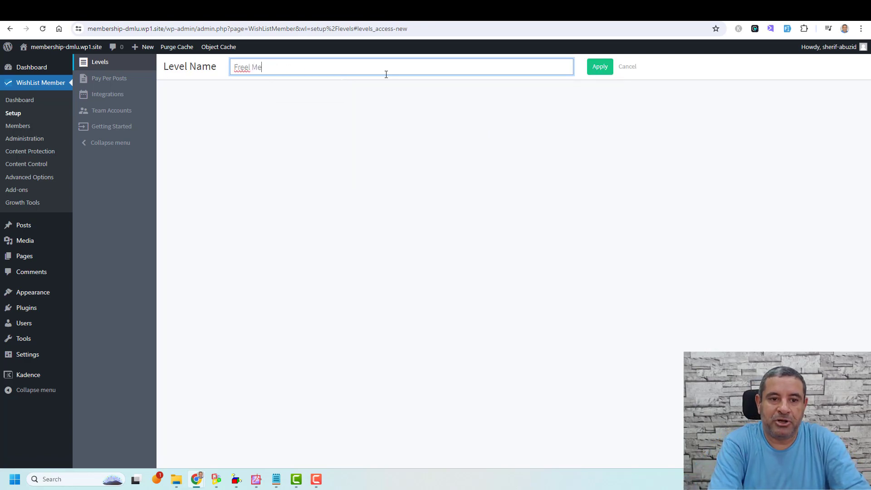
key("BackSpace")
type("Membership")
left_click(606, 67)
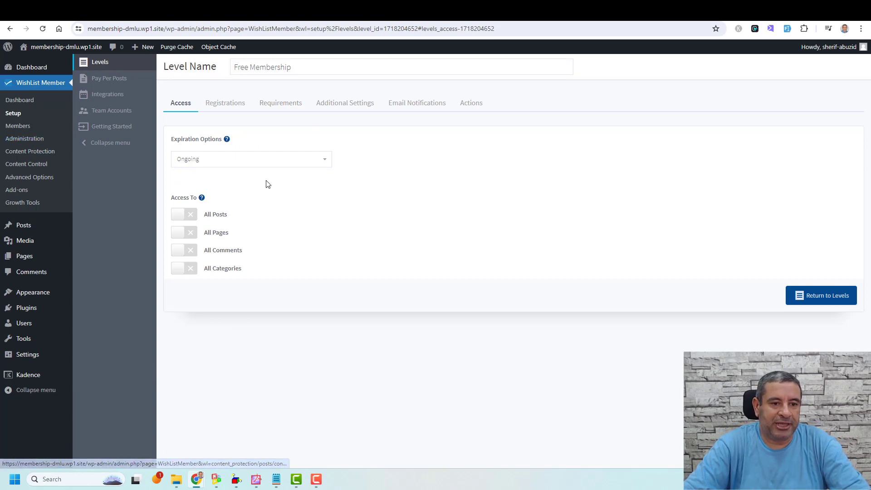
Add a custom registration form named "Free Level Form" in WishList Member's advanced registration options.
left_click(36, 178)
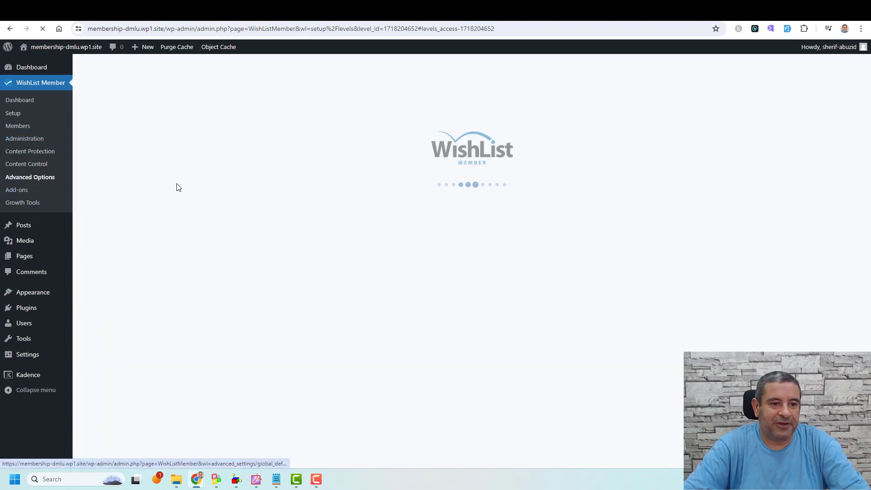
left_click(121, 163)
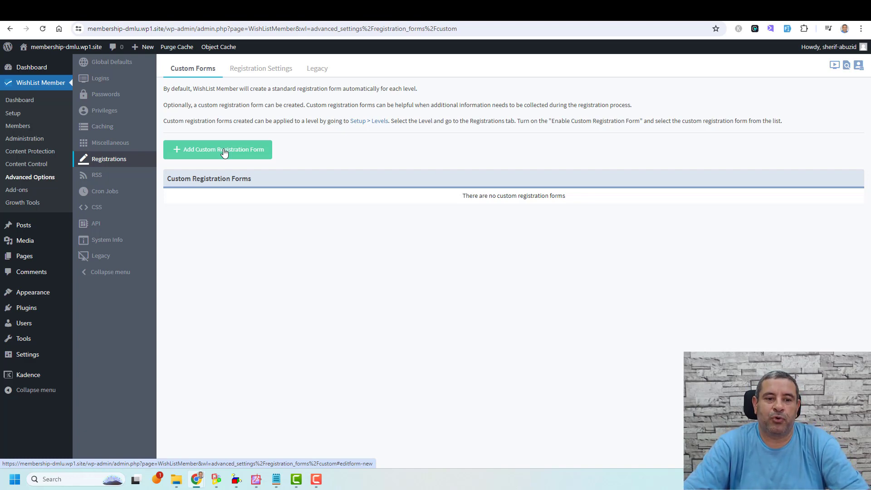
left_click(224, 150)
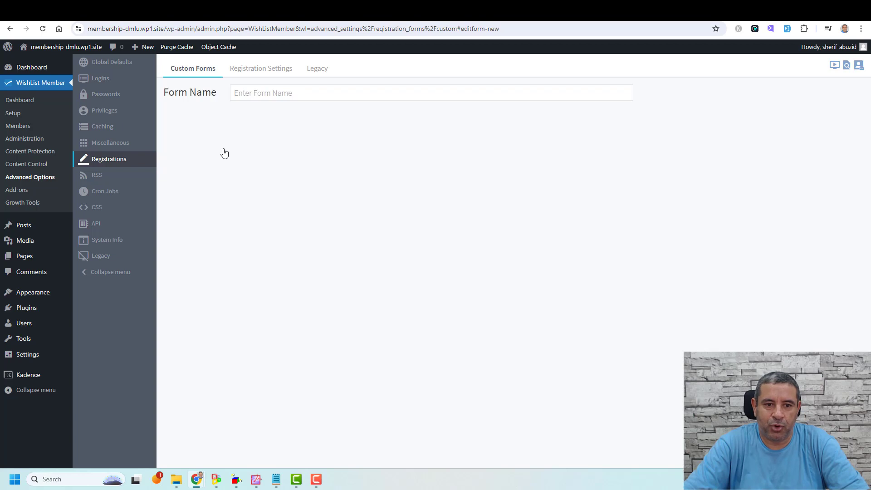
left_click(301, 93)
type("Free Form")
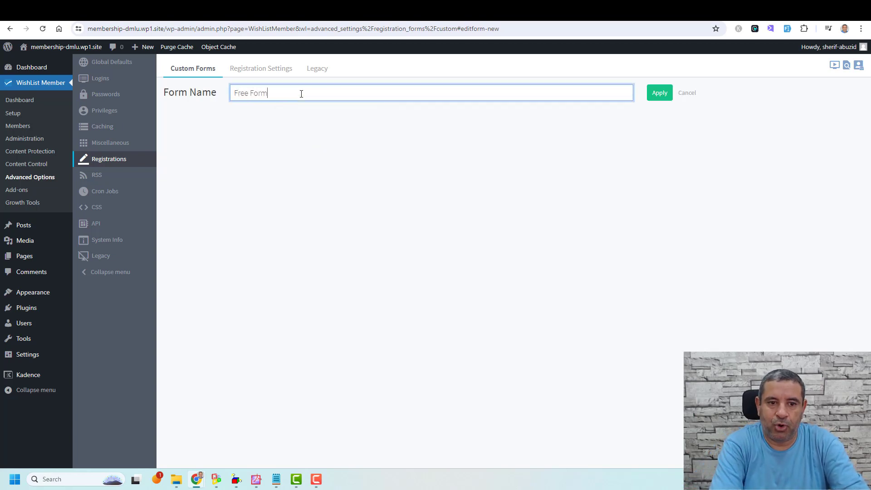
key("ctrl+Left")
type("Level")
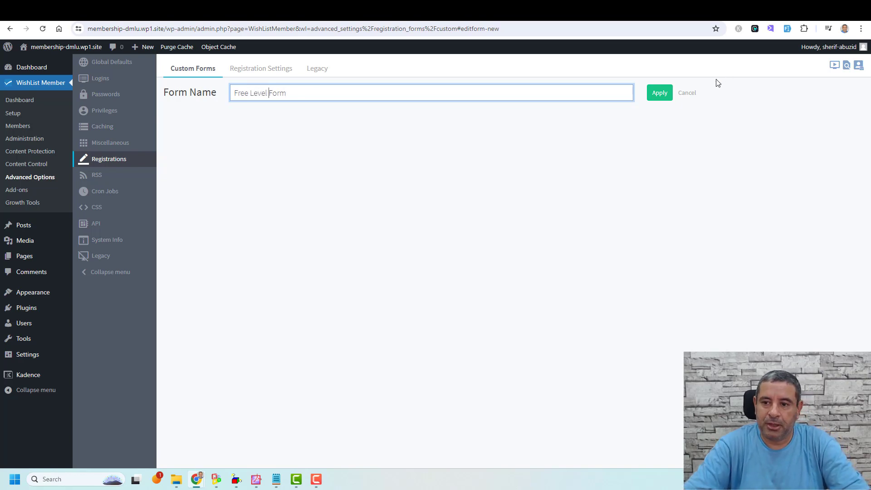
left_click(654, 96)
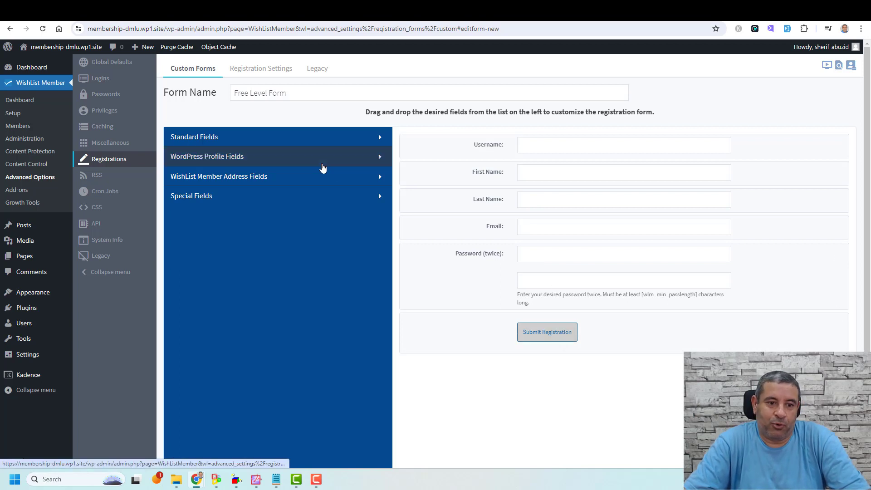
Set the registration form's submit button text to "Join For Free" and save the form.
left_click(300, 142)
left_click(299, 142)
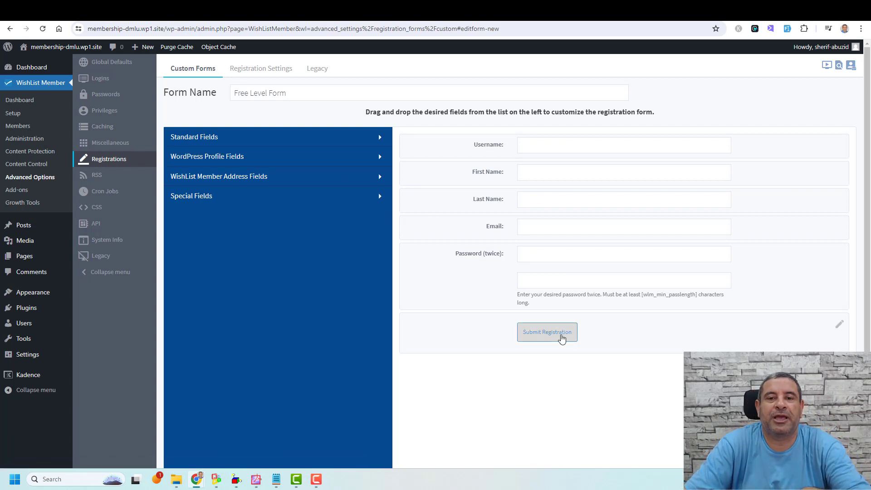
left_click(837, 329)
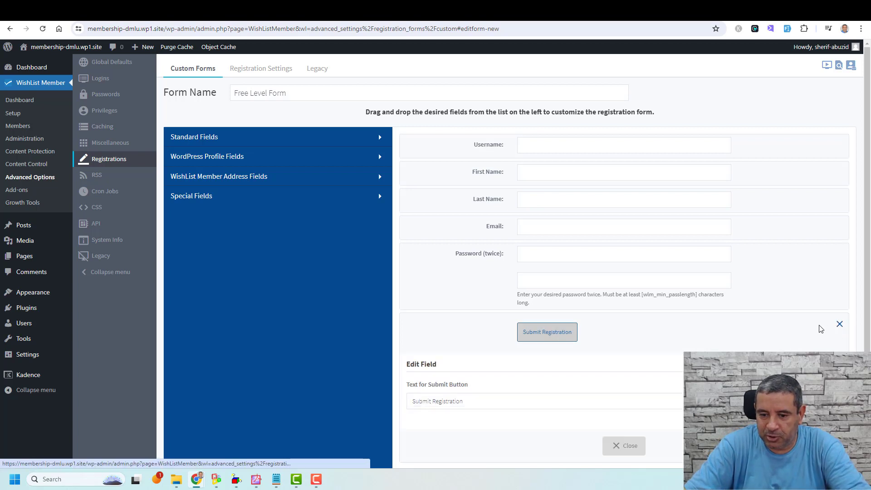
triple_click(536, 401)
type("Join For Free")
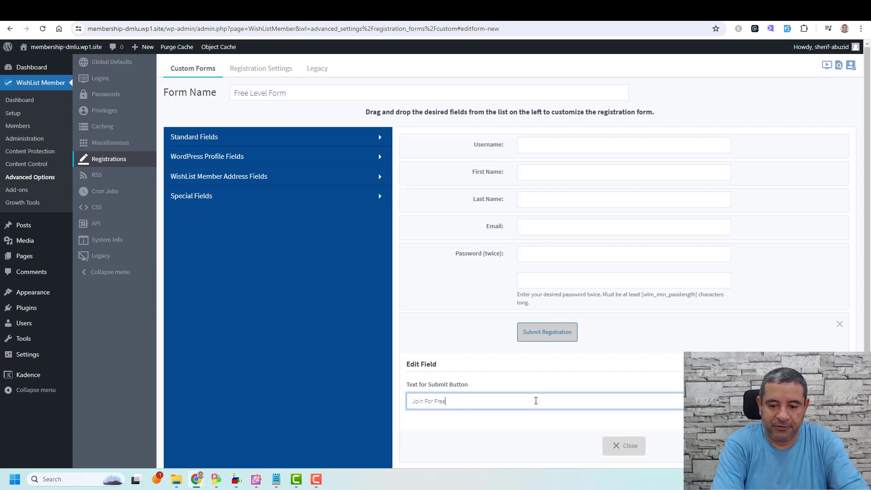
scroll(624, 348, "down", 1)
left_click(816, 426)
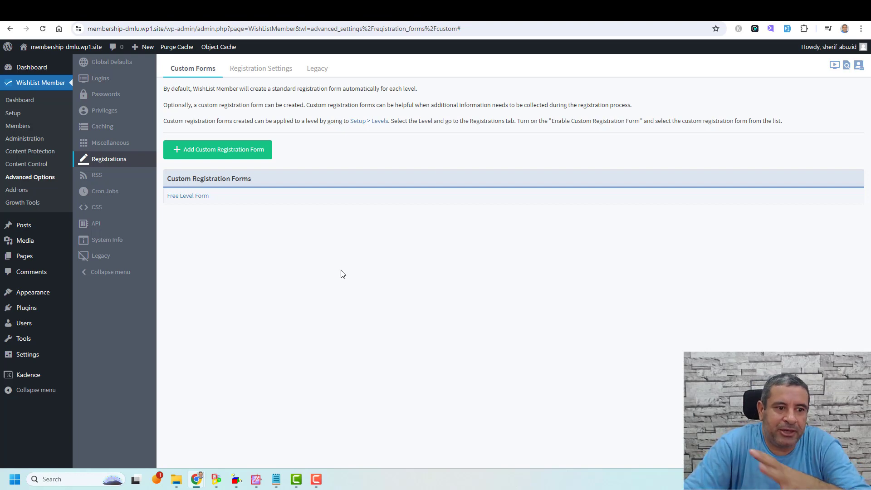
Create a new page titled "Free Membership" and start its first content block.
mouse_move(36, 256)
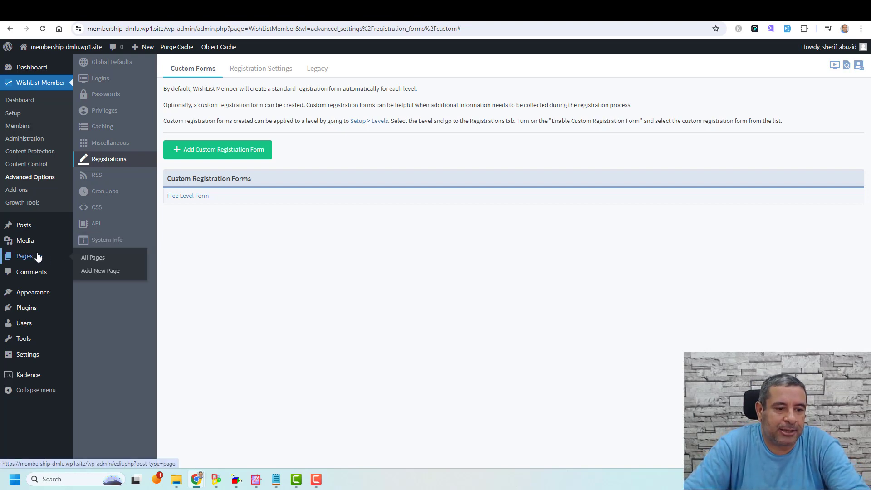
left_click(101, 271)
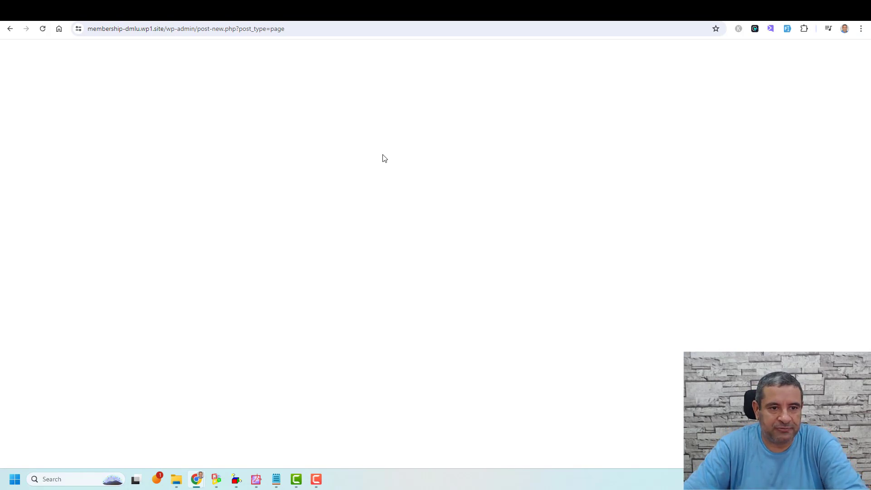
type("Free")
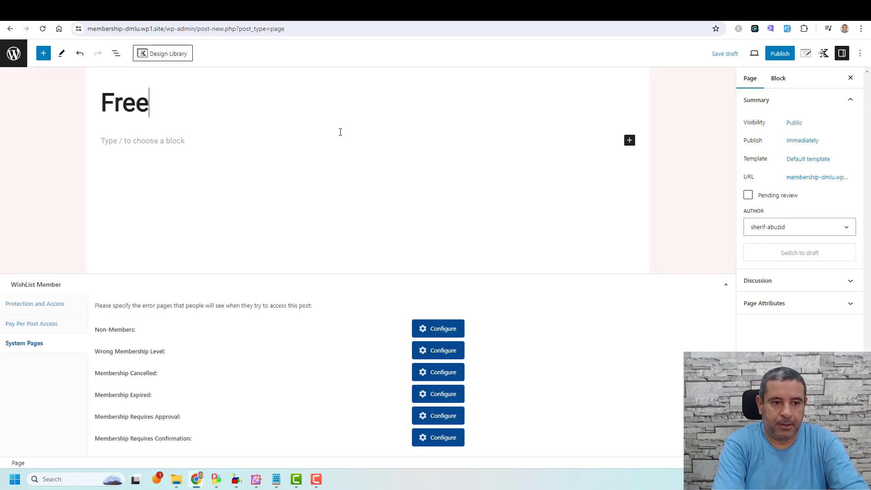
type(" Membership")
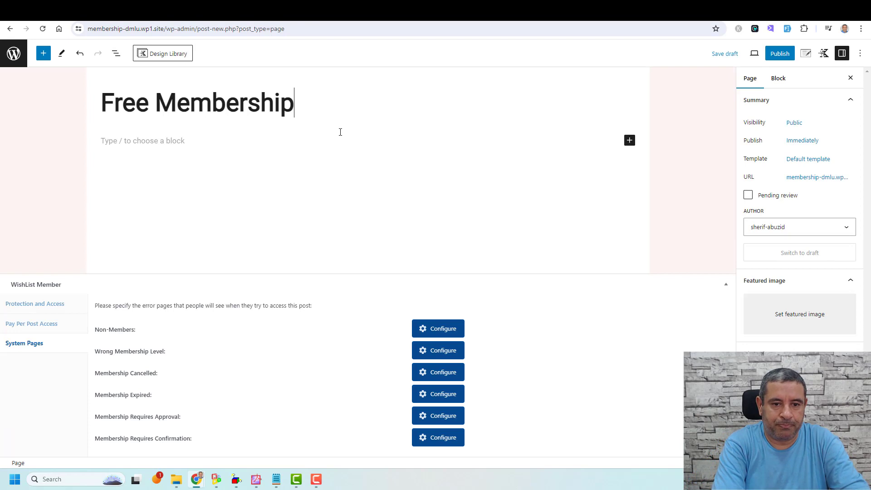
left_click(167, 141)
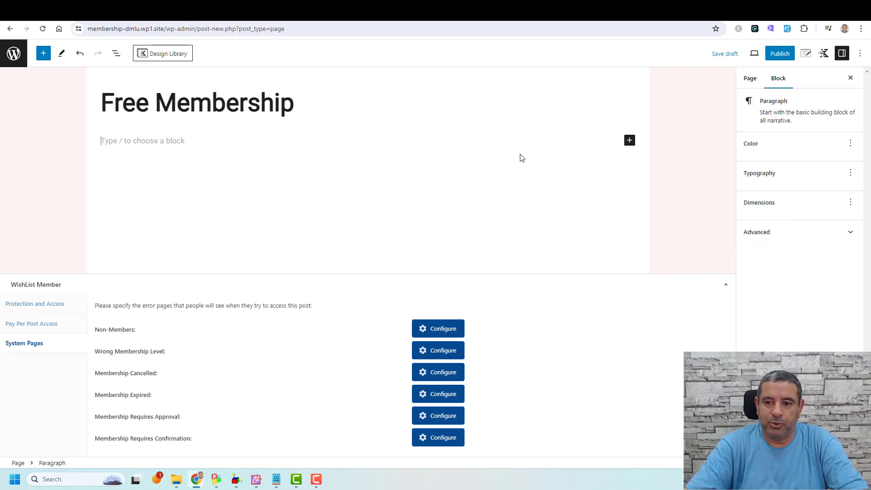
Insert a Row Layout block with a single column below the page title.
left_click(629, 141)
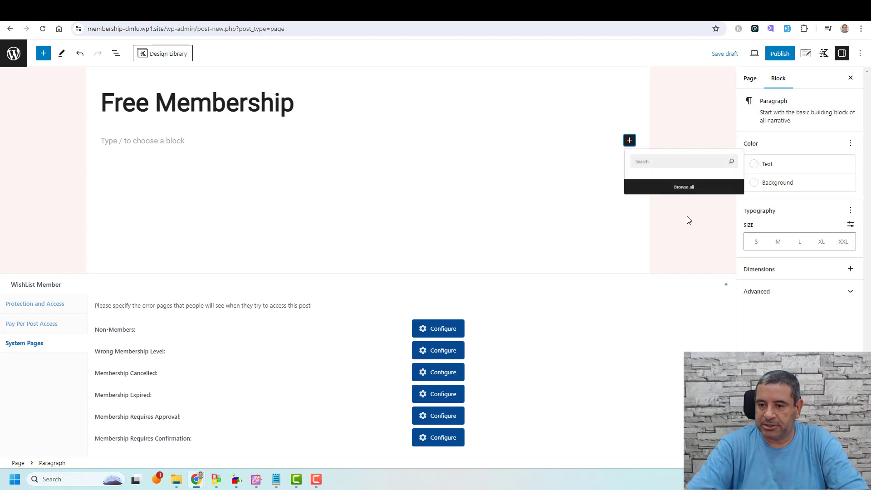
left_click(745, 217)
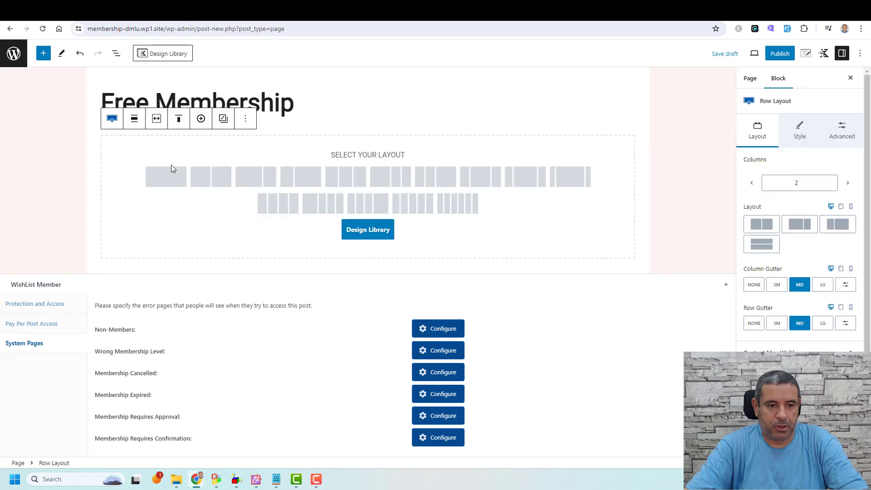
left_click(172, 176)
Add a centered heading reading "Join For Free And Access Pro Tips" inside the row.
left_click(368, 160)
left_click(368, 234)
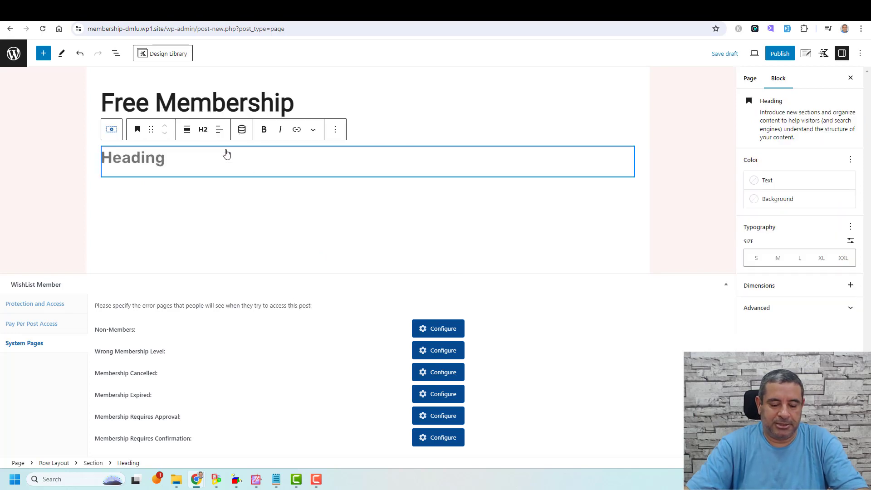
type("Join For Freee")
key("BackSpace")
type("And C")
key("BackSpace")
type("Access Pro Tips")
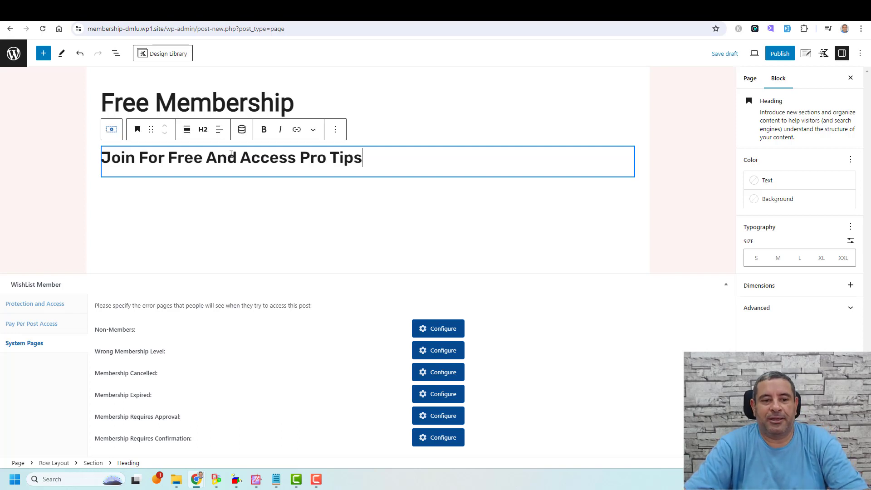
left_click(219, 129)
left_click(263, 178)
left_click(503, 159)
Add a centered paragraph of placeholder text ("It is a long established fact that a reader will be distracted...") below the heading.
key("Return")
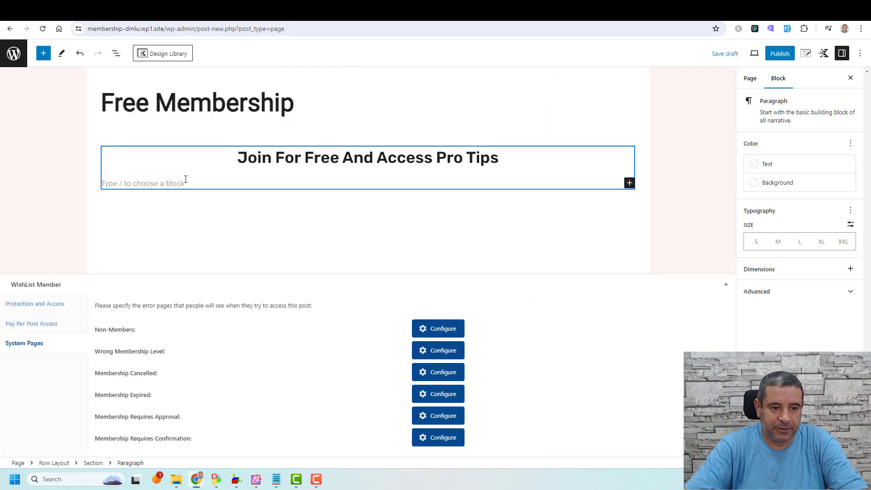
type("It is a long established fact that a reader will be distracted by the readable content of a page when looking at its layout. The point of using Lorem Ipsum is that it has a more-or-less normal distribution of letters, as opposed to using 'Content here, content here', making it look like readable English.")
left_click(180, 167)
left_click(228, 205)
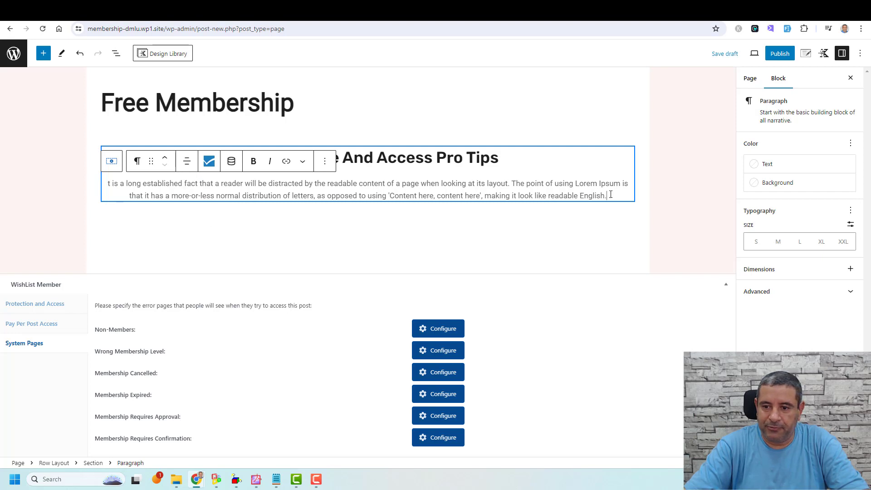
Add a Classic block below the placeholder paragraph and place the cursor in it.
key("Return")
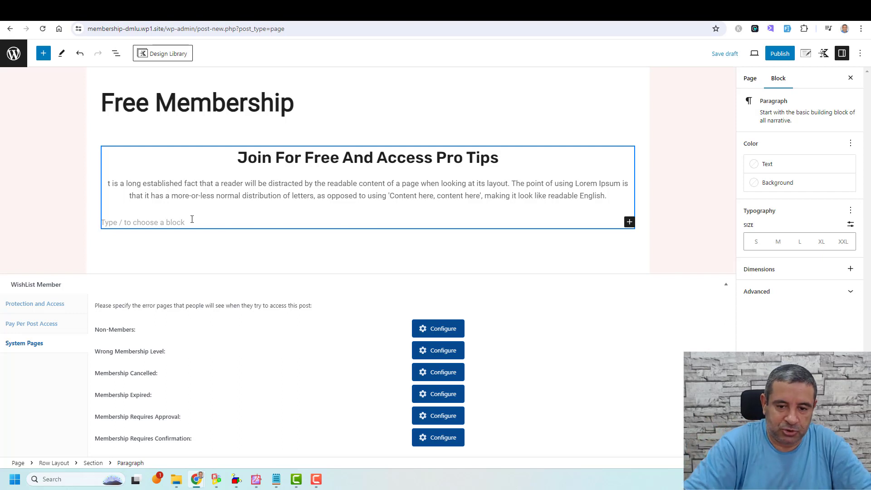
left_click(628, 225)
type("class")
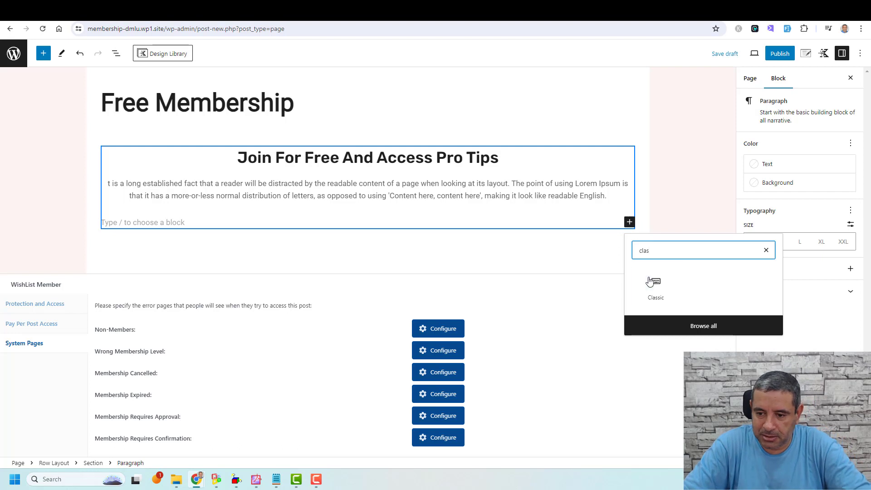
left_click(655, 288)
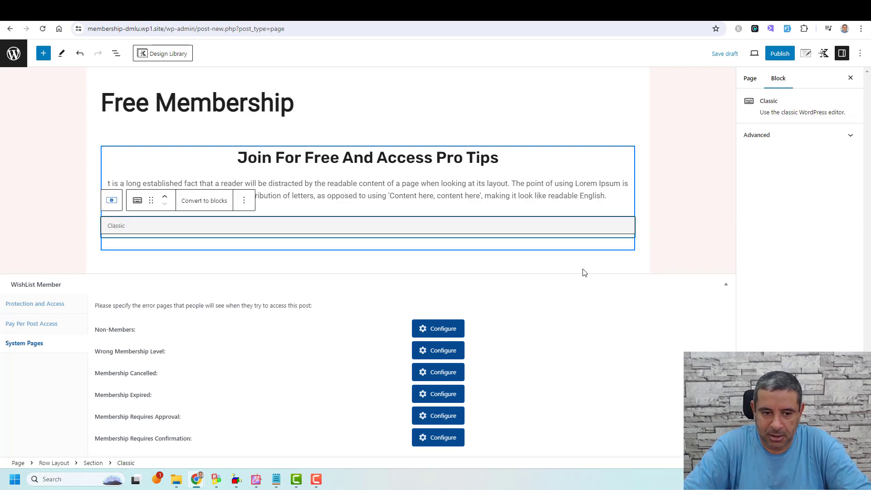
left_click(231, 246)
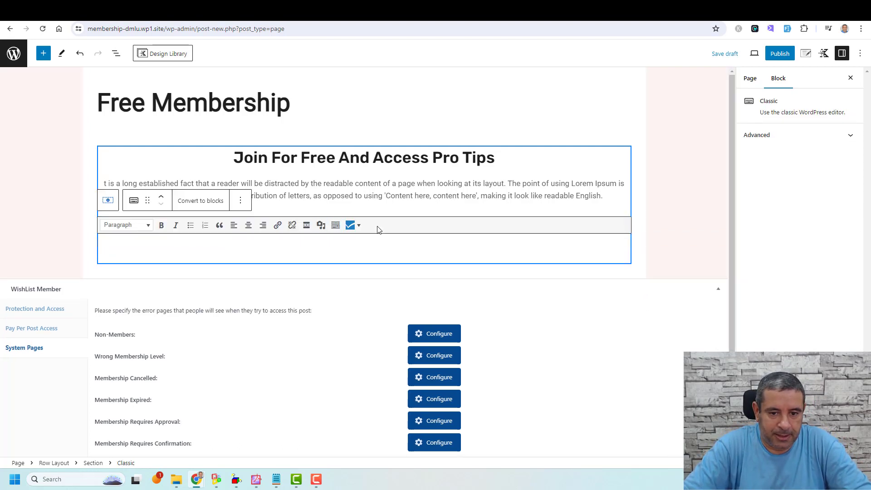
Insert the WishList Member registration form shortcode for the Free Membership level into the Classic block.
left_click(355, 225)
mouse_move(403, 254)
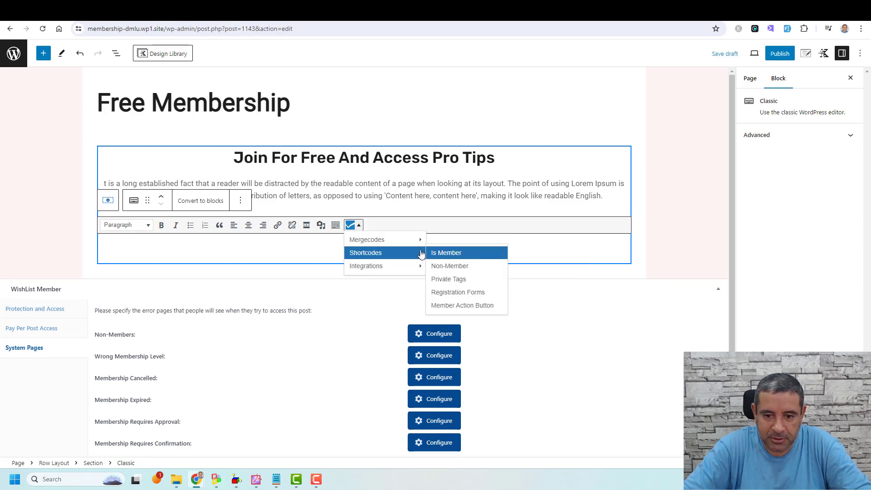
left_click(456, 294)
left_click(252, 174)
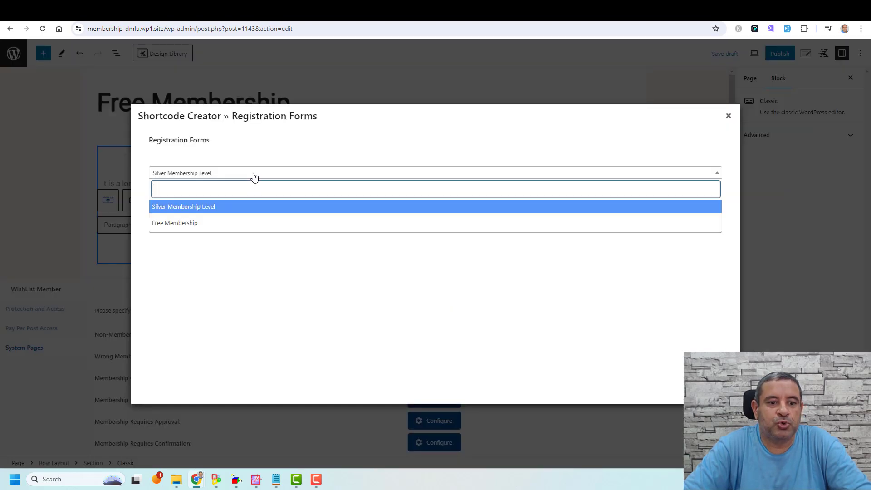
left_click(232, 225)
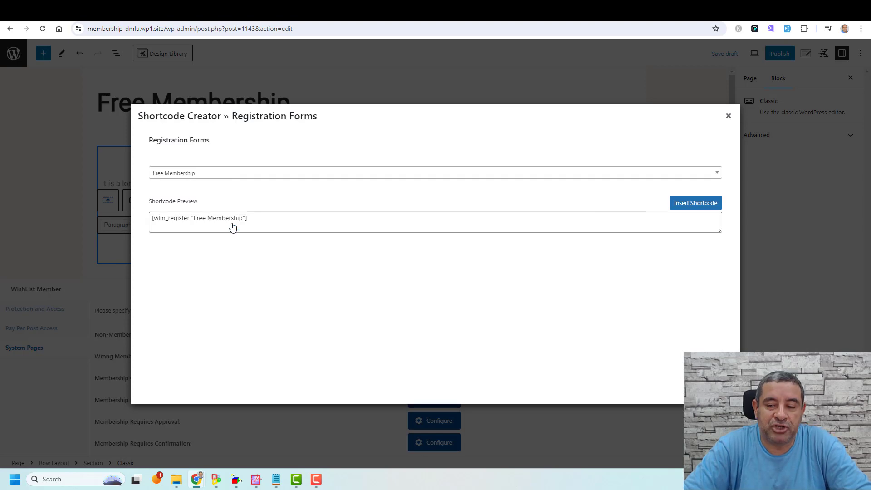
left_click(696, 204)
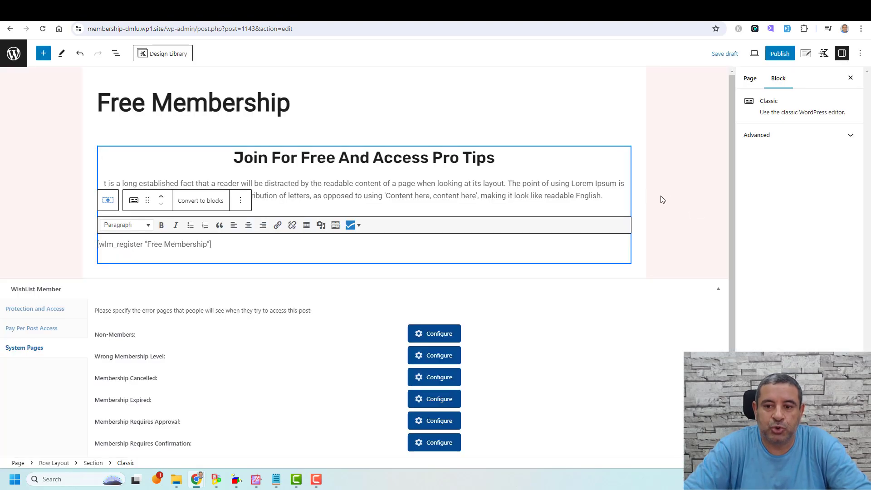
Publish the Free Membership page and view it in an incognito window.
left_click(779, 54)
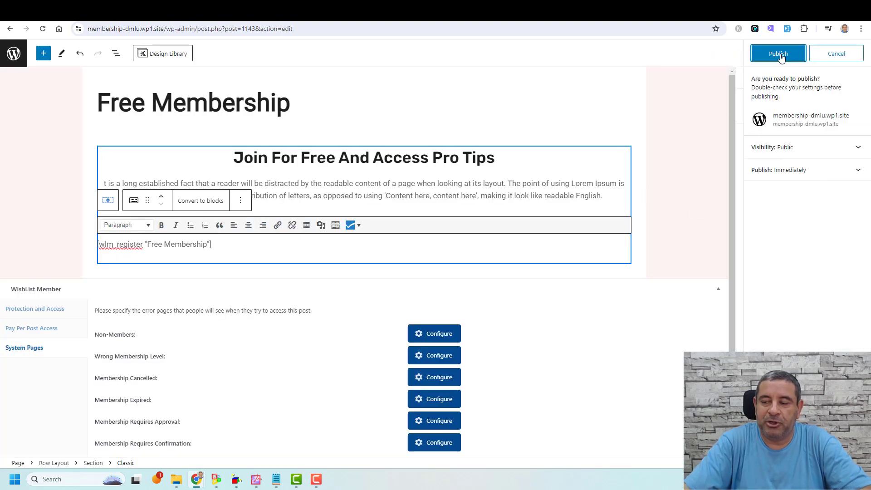
left_click(780, 54)
right_click(85, 441)
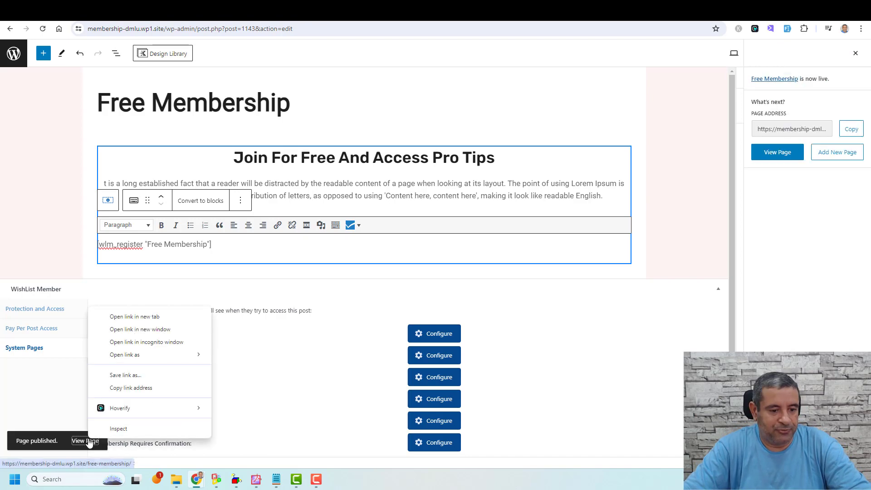
left_click(173, 343)
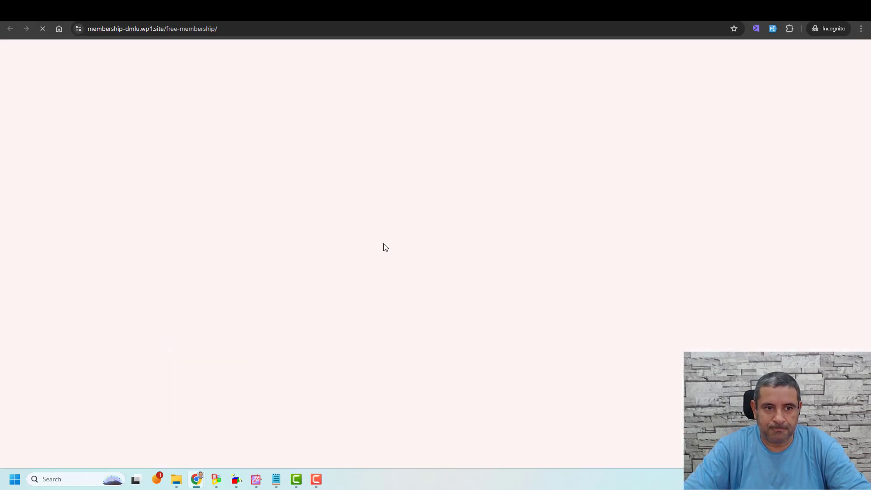
scroll(385, 246, "down", 3)
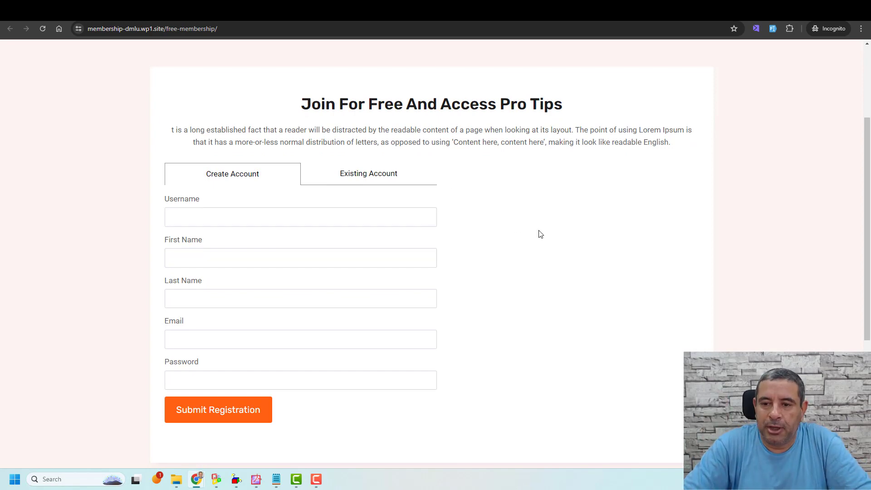
scroll(540, 234, "up", 2)
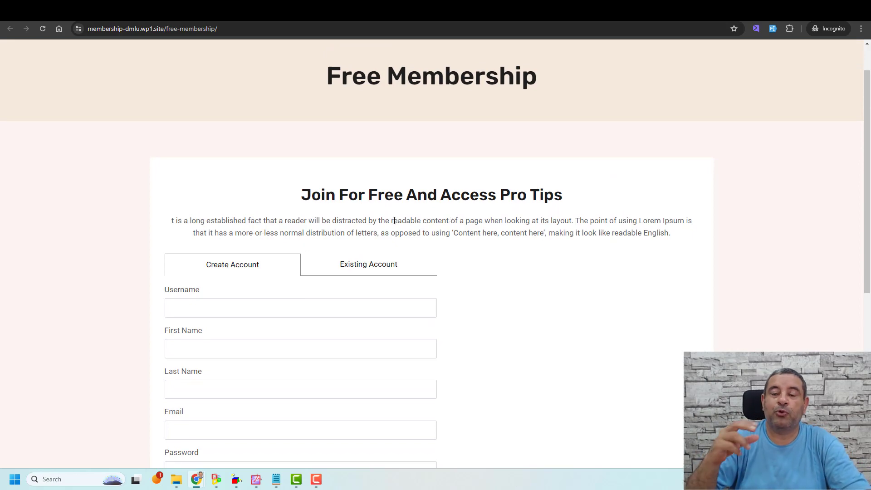
Set the Free Membership level's Member Registration Options to allow New Members Only.
key("alt+Tab")
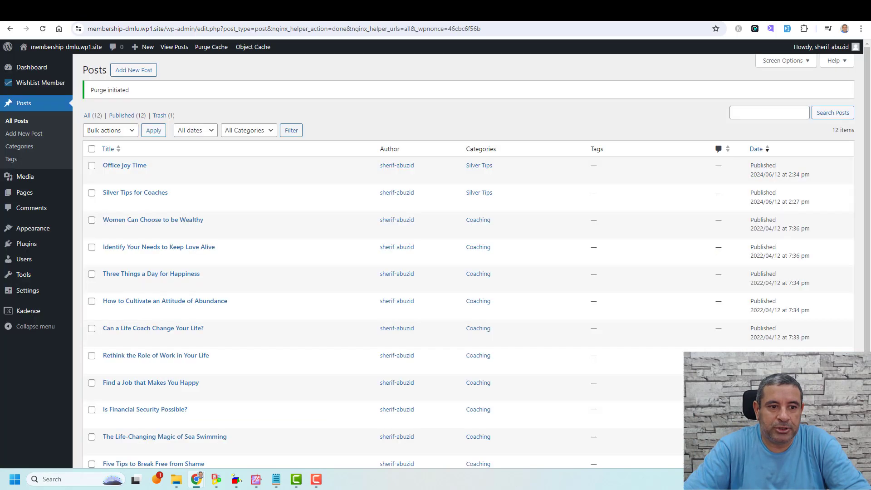
mouse_move(35, 87)
left_click(90, 98)
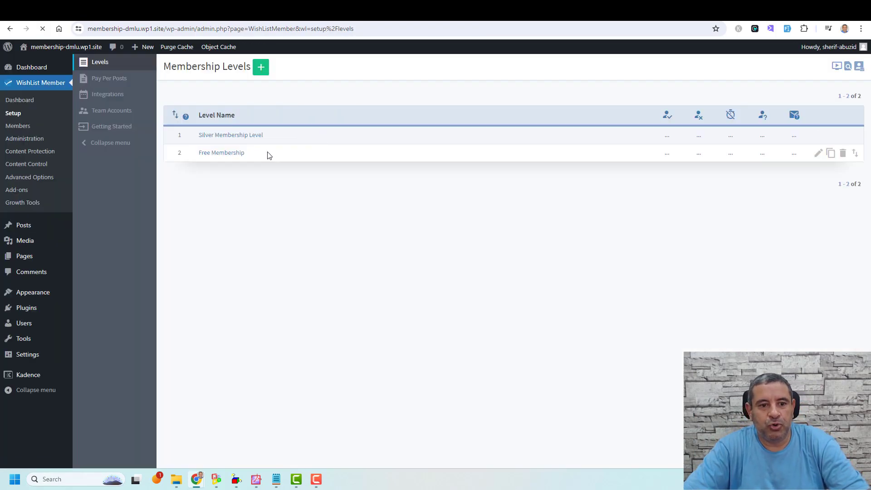
left_click(226, 153)
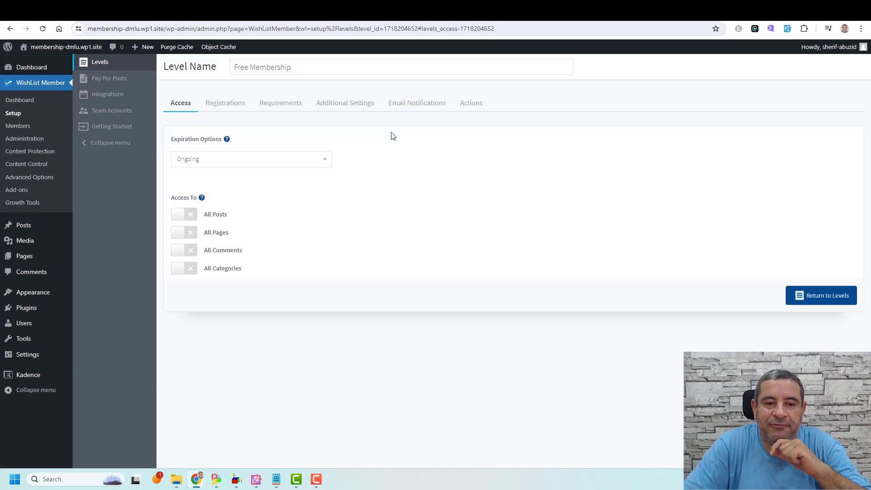
left_click(224, 105)
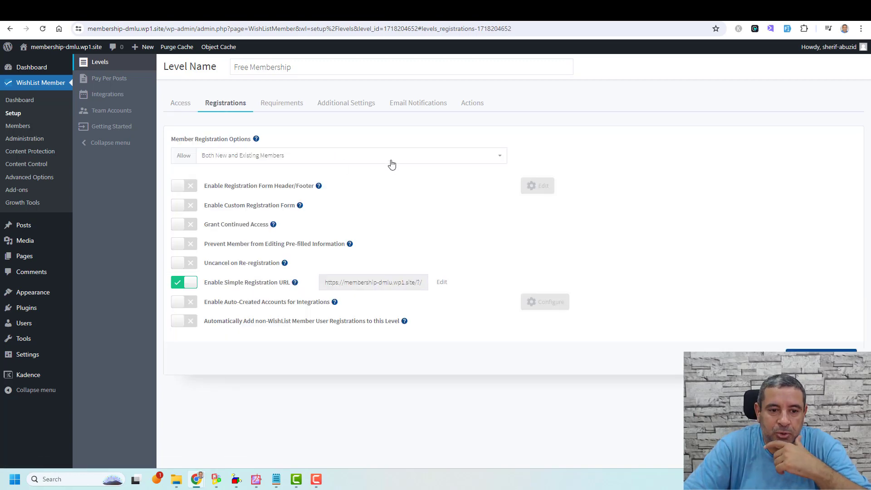
left_click(383, 162)
left_click(350, 205)
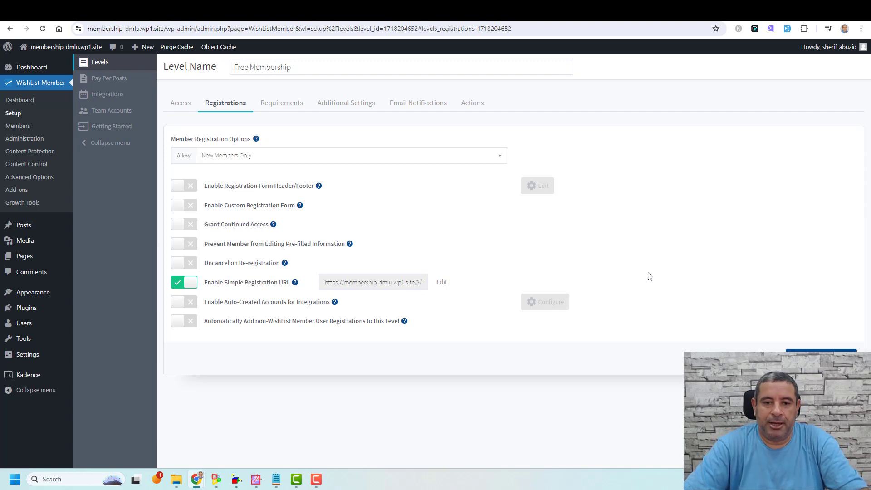
Reload the live Free Membership page in the incognito window and check its registration form.
key("alt+Tab")
left_click(43, 29)
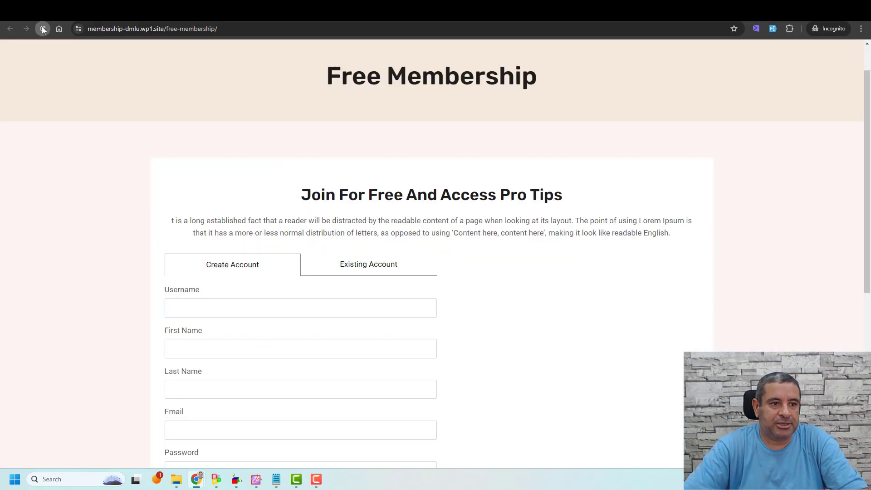
scroll(781, 223, "down", 3)
scroll(777, 228, "up", 4)
Flush the site's object cache and purge the page cache from the WordPress admin.
key("alt+Tab")
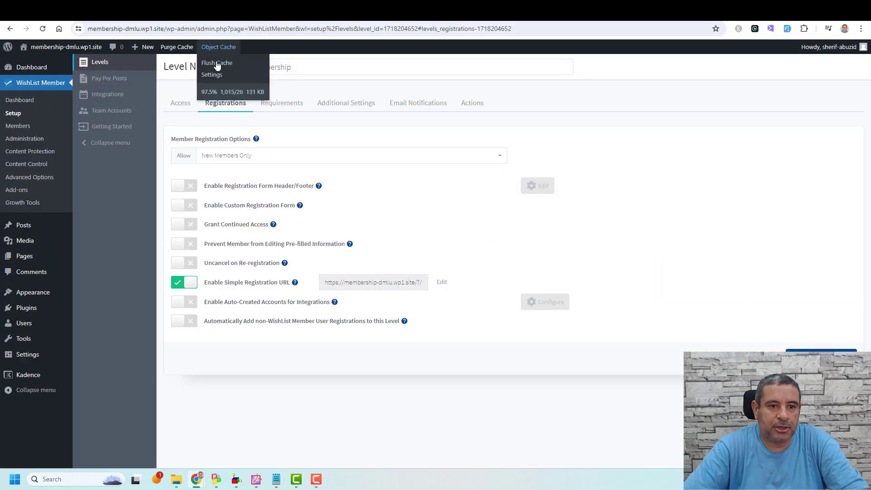
left_click(218, 65)
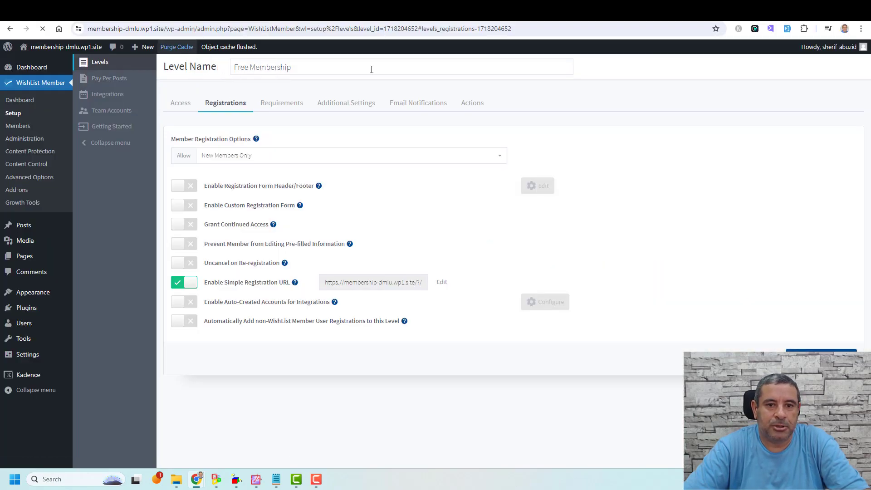
left_click(181, 48)
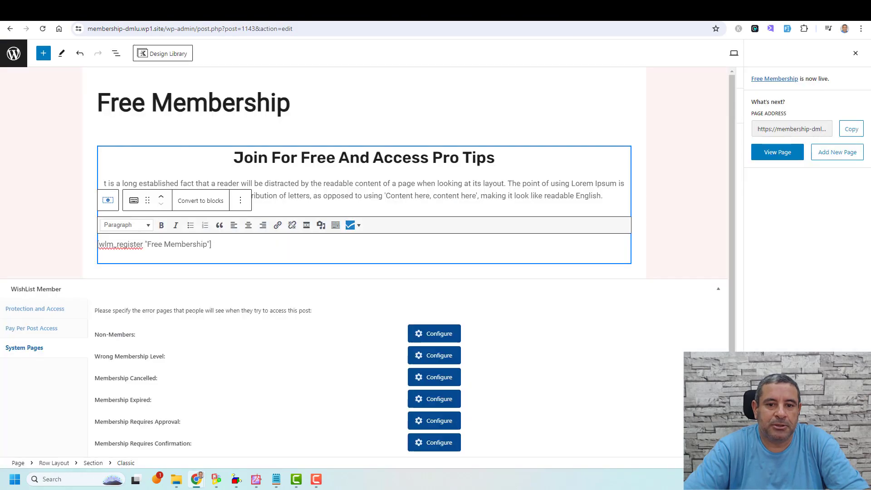
Open the live page in a fresh incognito window and register a test member, auto-filling the username, name, email and password fields with dummy data.
right_click(783, 154)
left_click(698, 186)
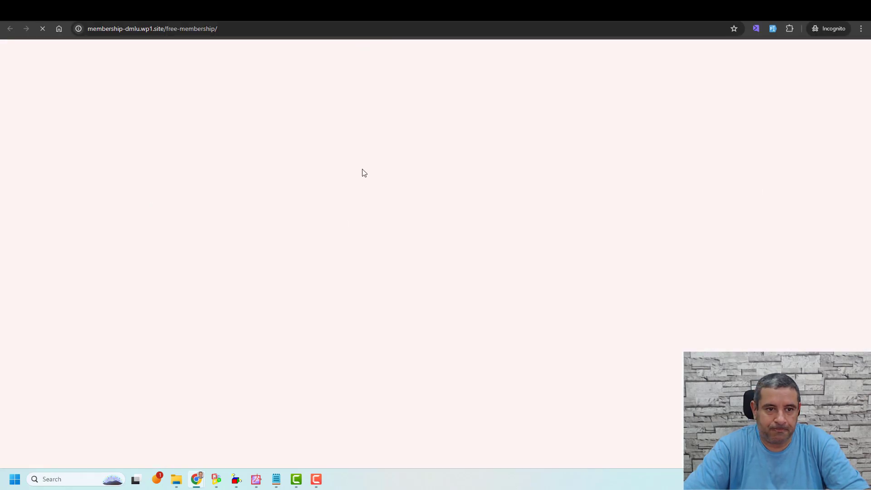
scroll(352, 223, "down", 3)
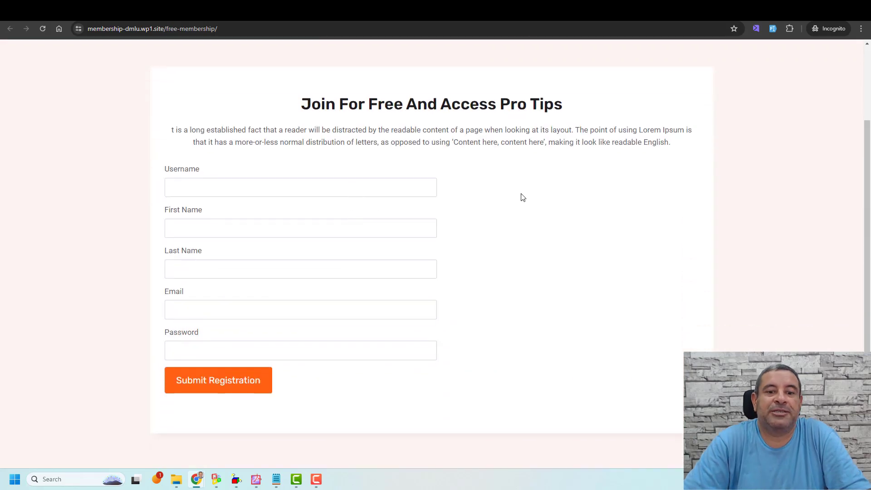
left_click(772, 29)
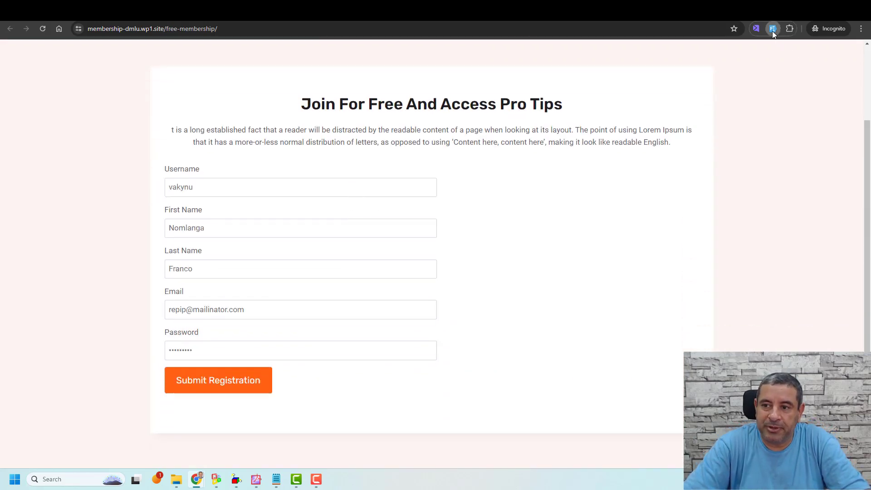
left_click(262, 380)
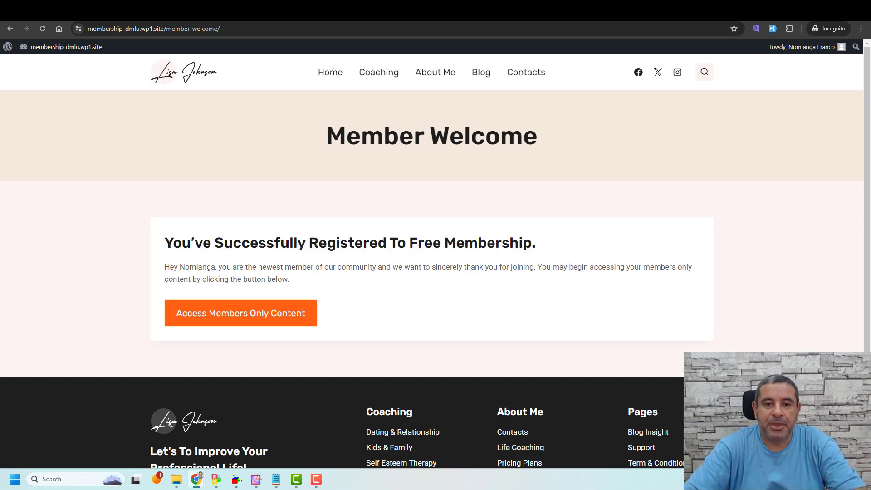
Switch to the Google Docs course outline and go to the "Part 3: Selling Memberships" section.
key("alt+Tab")
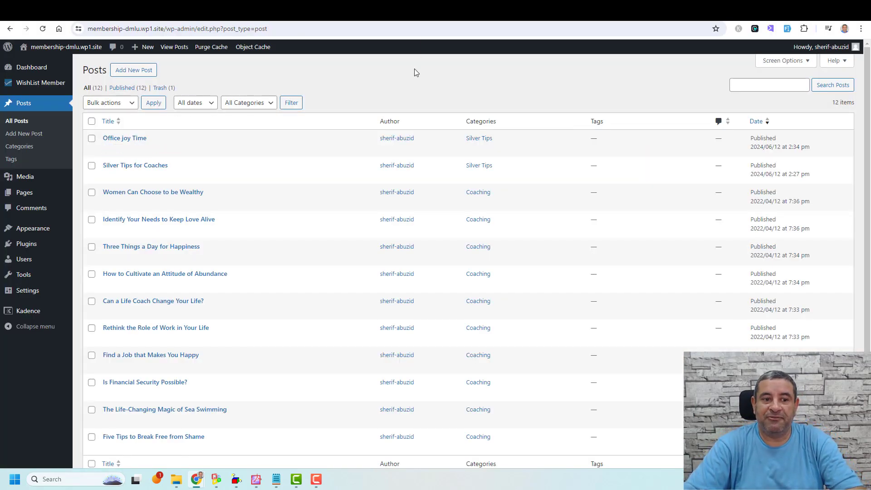
left_click(27, 120)
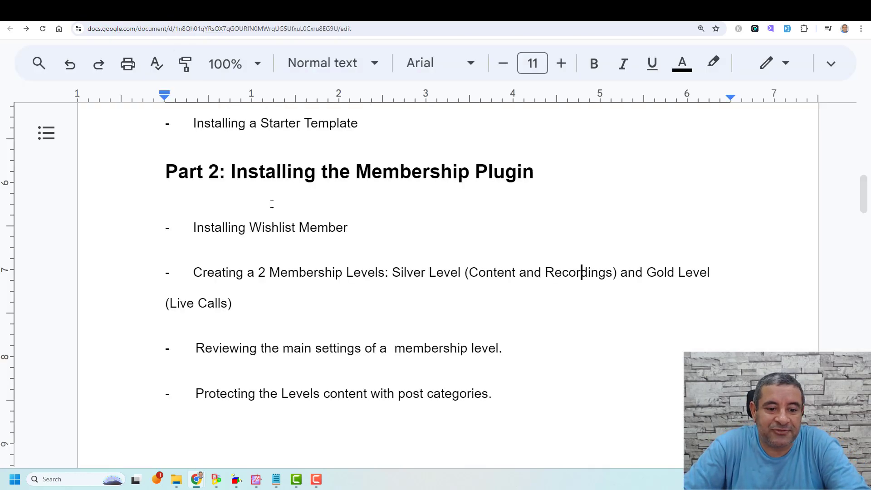
scroll(272, 204, "down", 10)
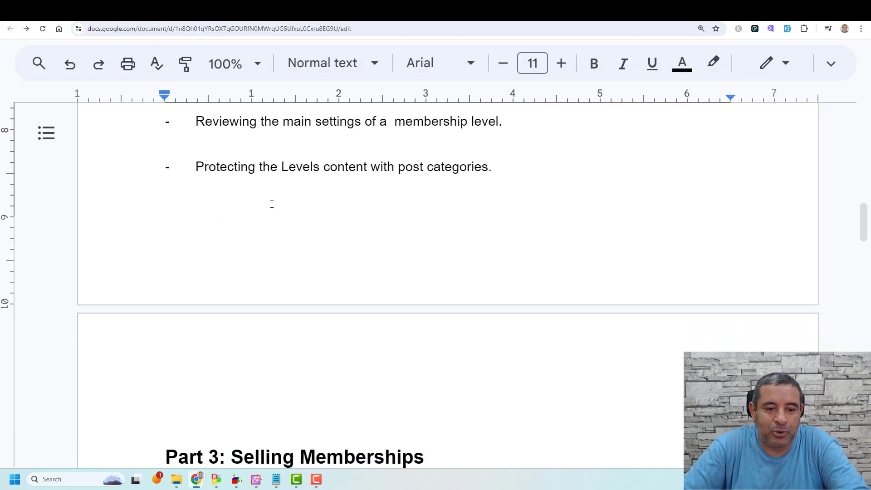
scroll(271, 204, "down", 1)
left_click(274, 185)
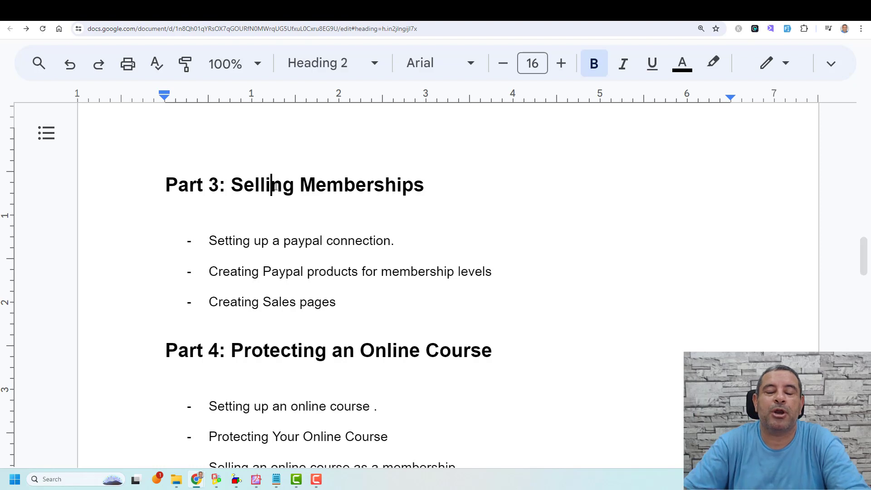